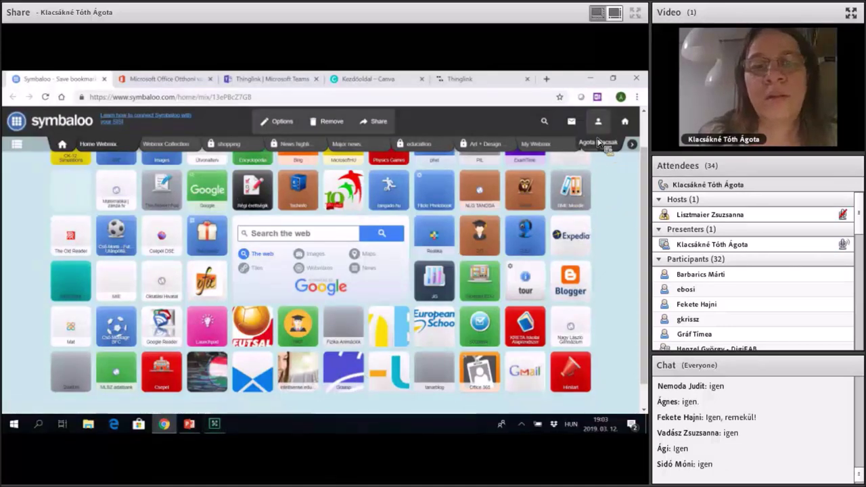
# Launch Symbaloo Learning Paths from the account menu in the Symbaloo header.
pyautogui.click(597, 122)
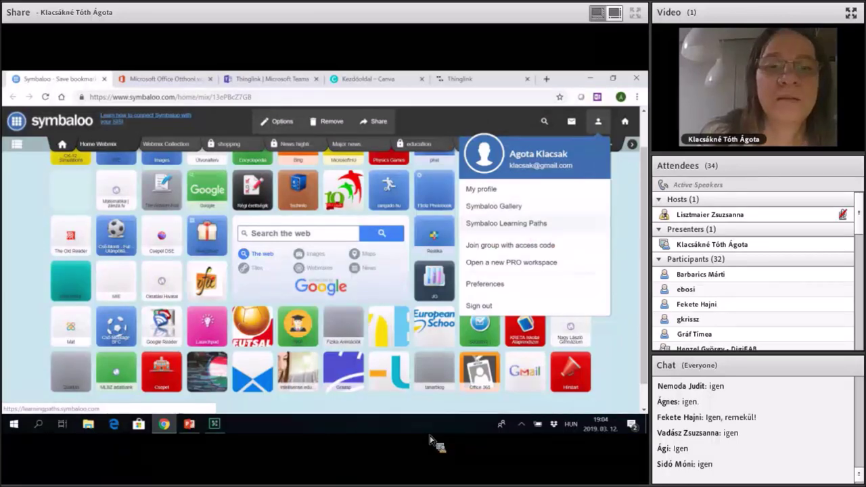
pyautogui.click(506, 223)
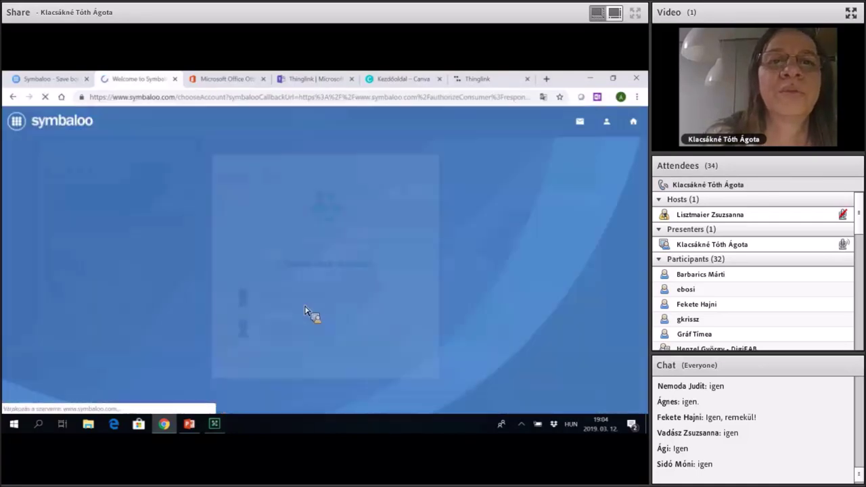
# Sign in with your account and start creating a new learning path.
pyautogui.click(313, 306)
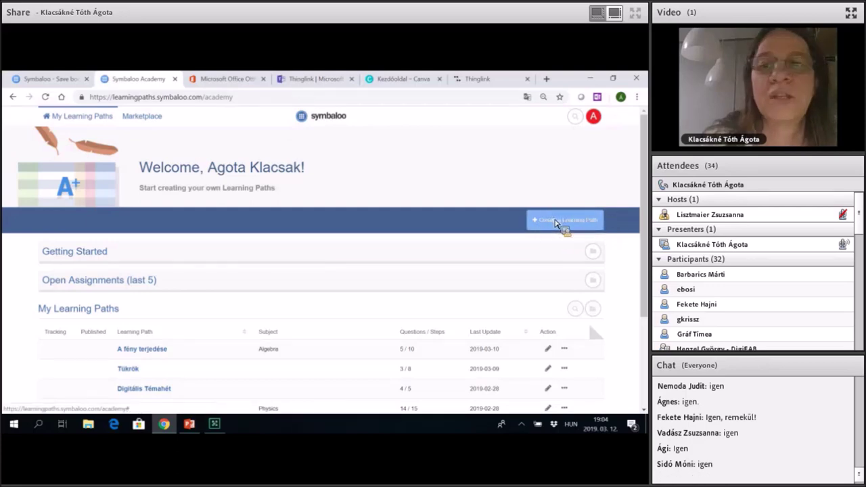
pyautogui.click(555, 224)
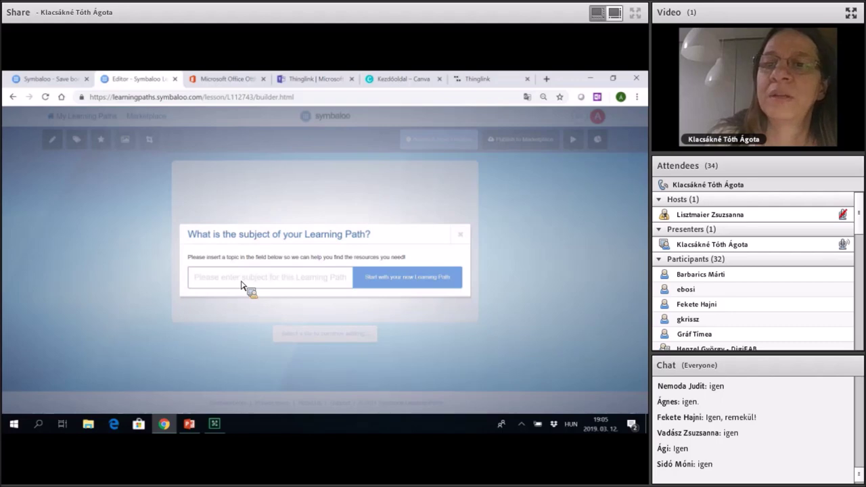
# Set the new learning path's subject to 'Bemutató' and start building it.
pyautogui.write('Bemu')
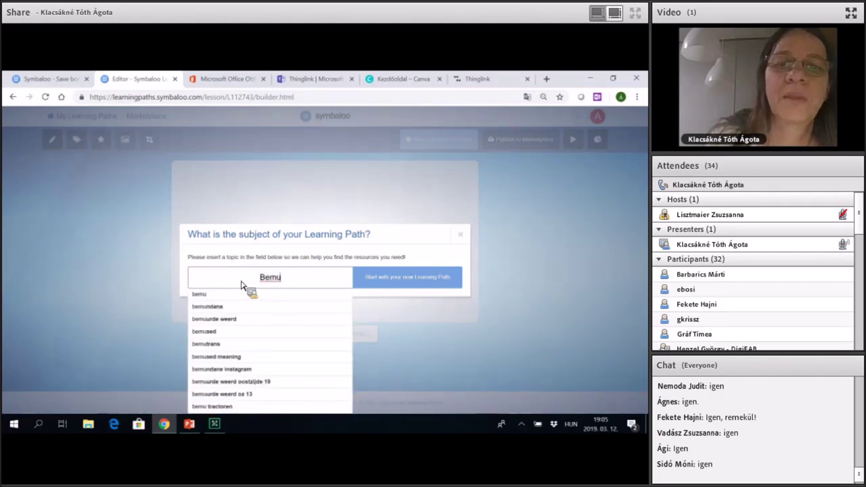
pyautogui.write('ta')
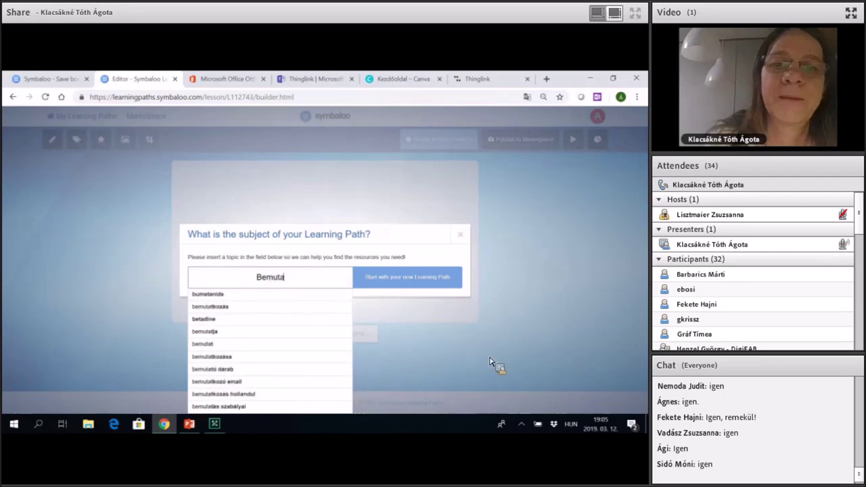
pyautogui.write('tó')
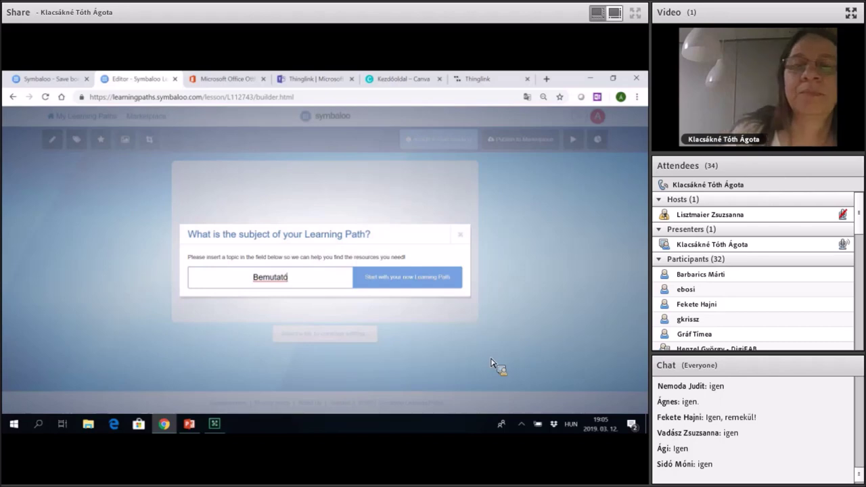
pyautogui.click(400, 284)
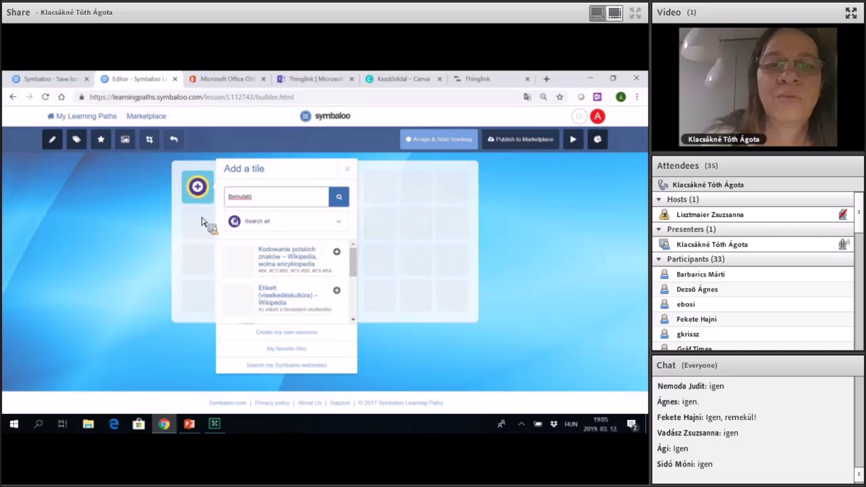
# Close the tile suggestions and bring up the Bemutató path's Edit Settings dialog.
pyautogui.click(340, 196)
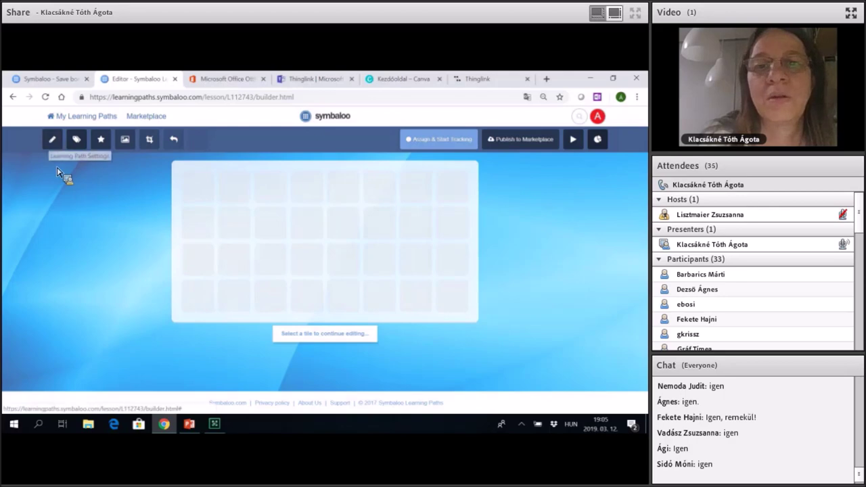
pyautogui.click(53, 139)
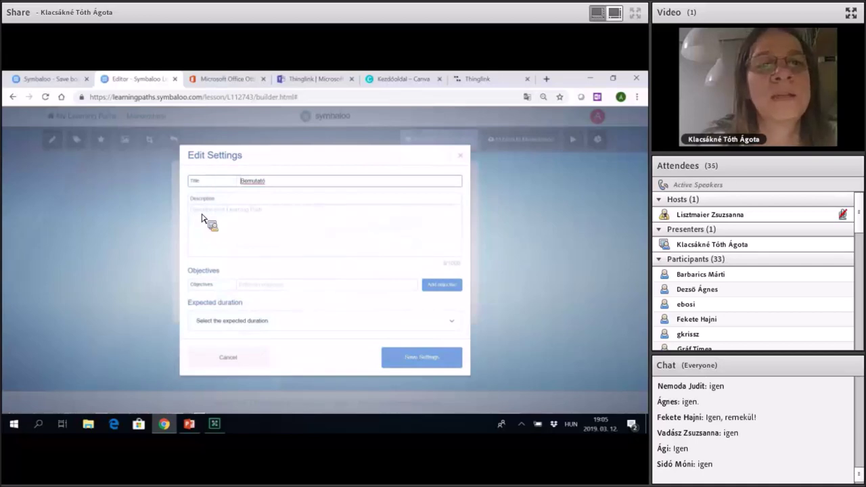
# Enter the description 'Most bemutatjuk, hogyan lehet használni'.
pyautogui.click(201, 218)
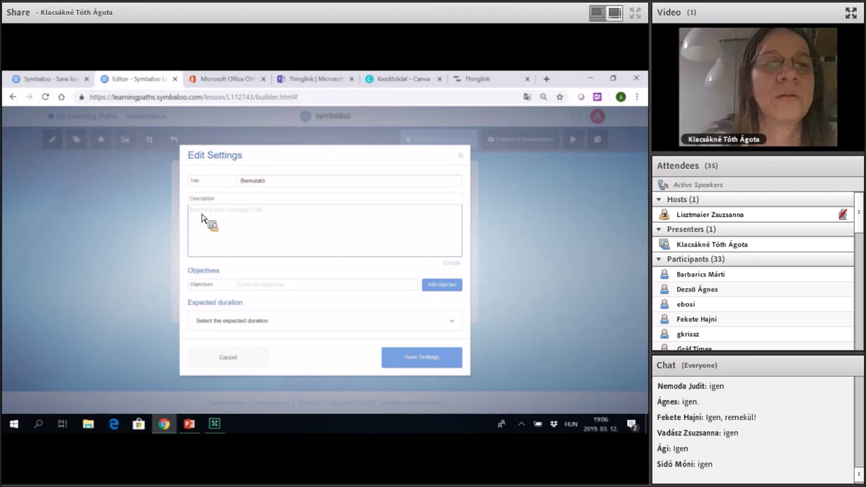
pyautogui.write('Eost i')
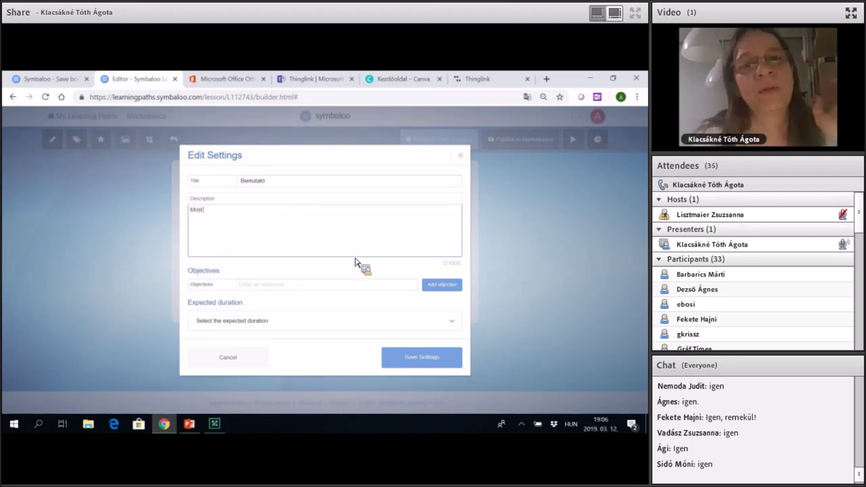
pyautogui.write('emutat')
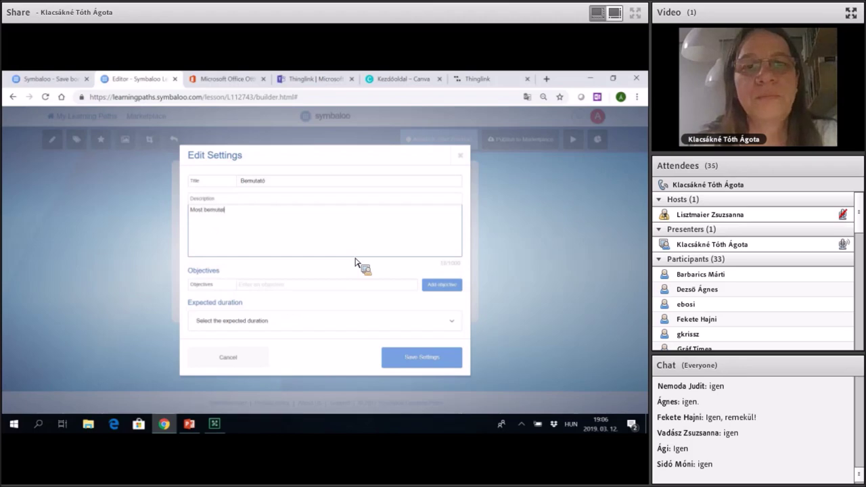
pyautogui.write('juk')
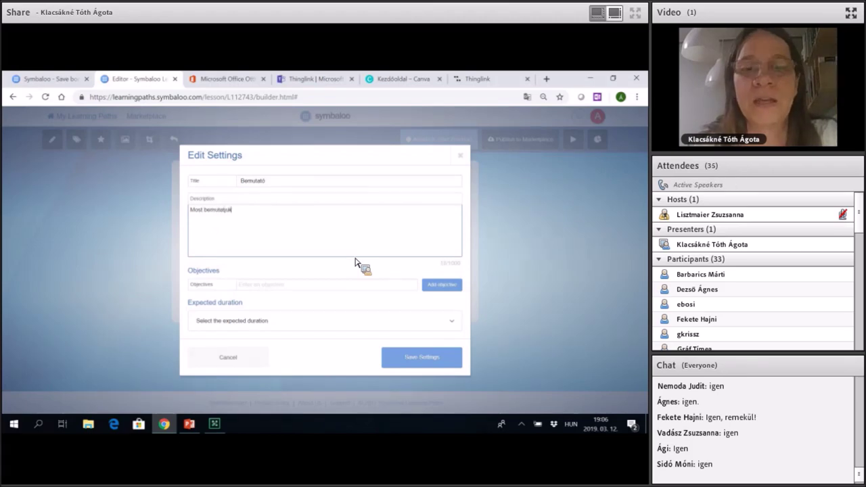
pyautogui.write('. Nagy')
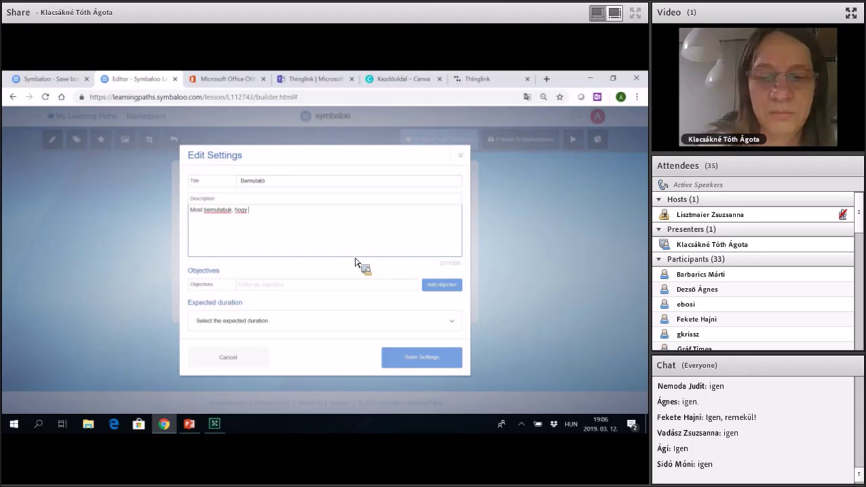
pyautogui.write('an lehet használni')
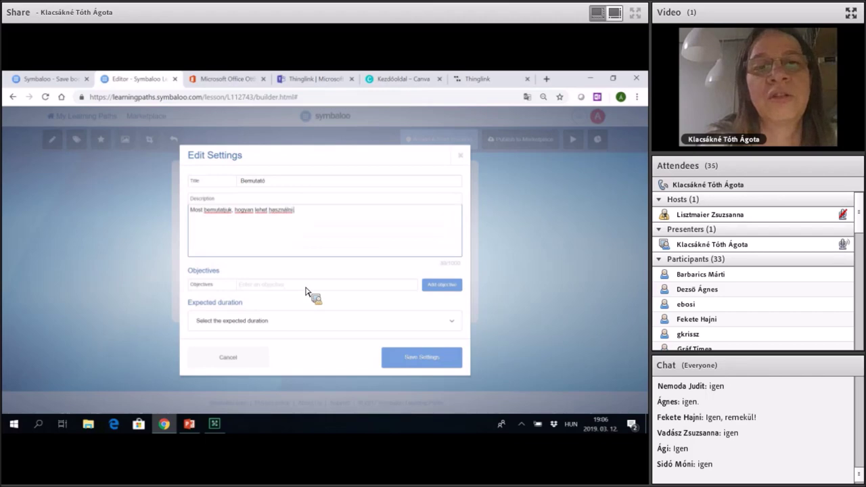
# Add the learning objective 'Hogyan lehet elmet hozzáadni'.
pyautogui.click(305, 290)
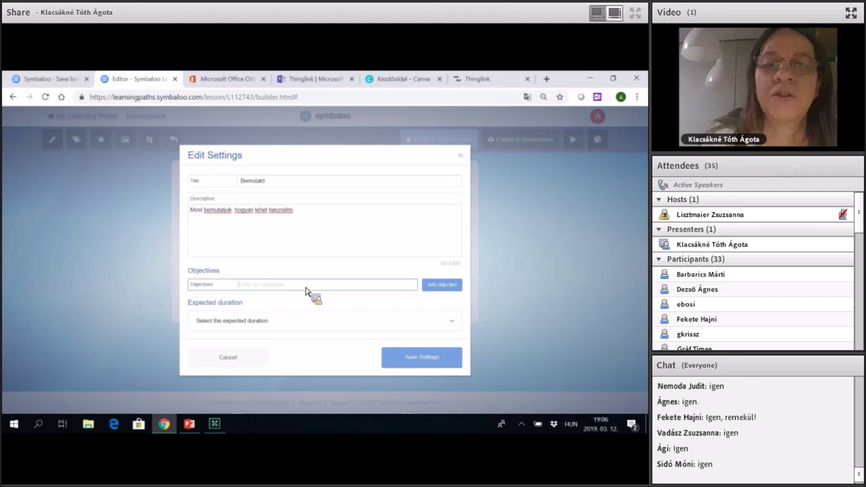
pyautogui.write('Hü')
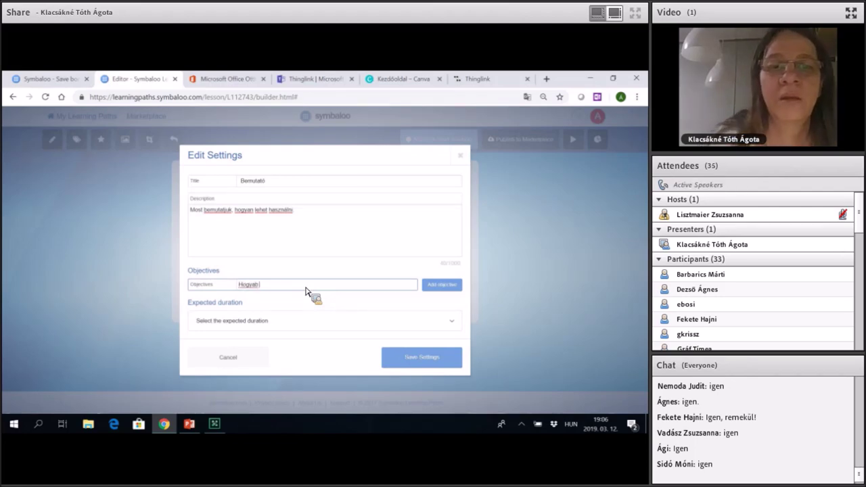
pyautogui.write('gyan lehet elme')
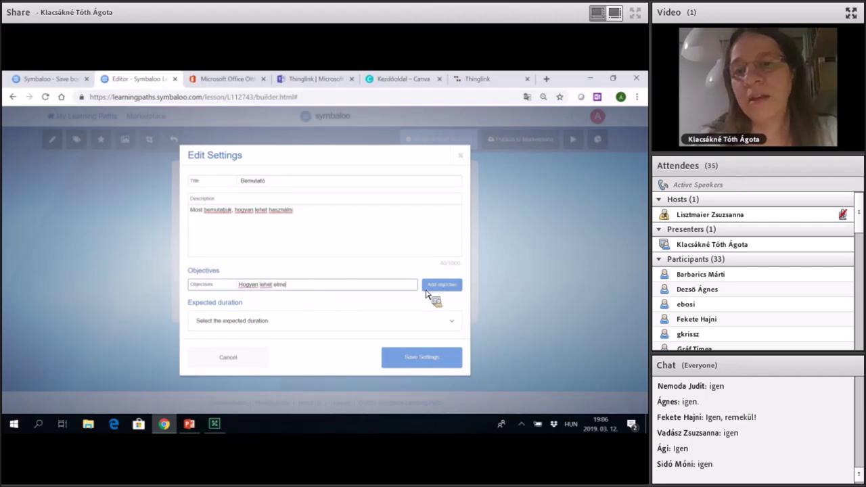
pyautogui.write('t ho')
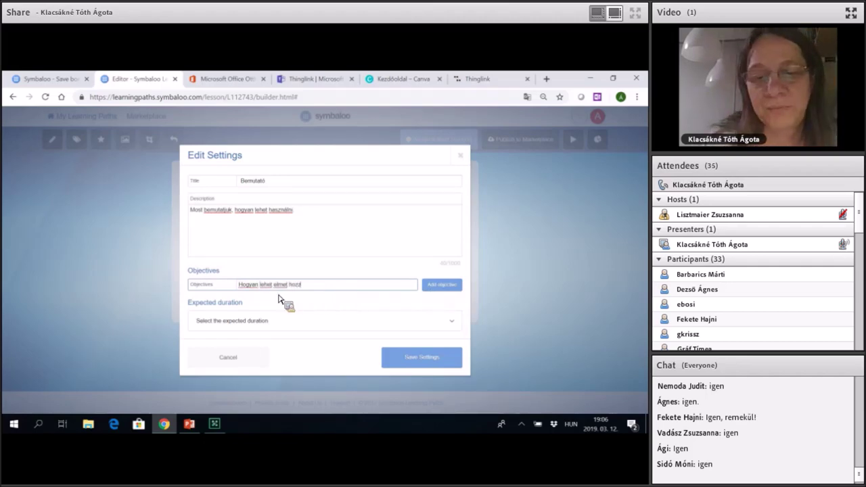
pyautogui.write('zzáadni')
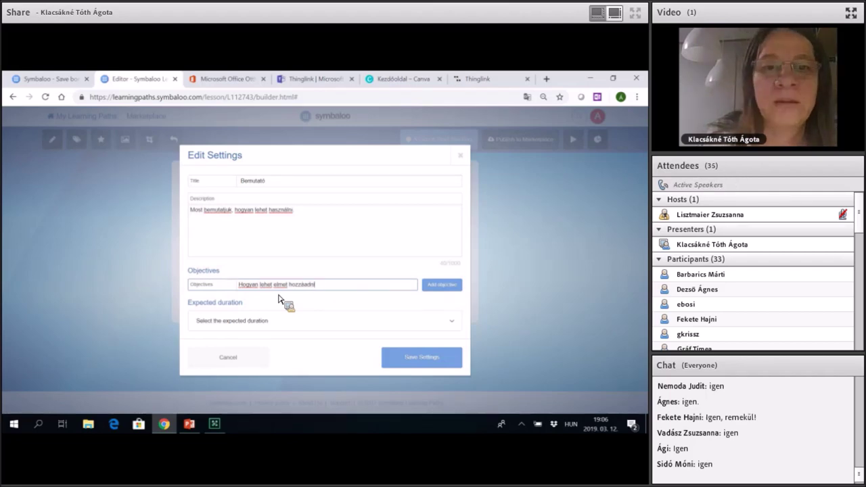
pyautogui.press('Return')
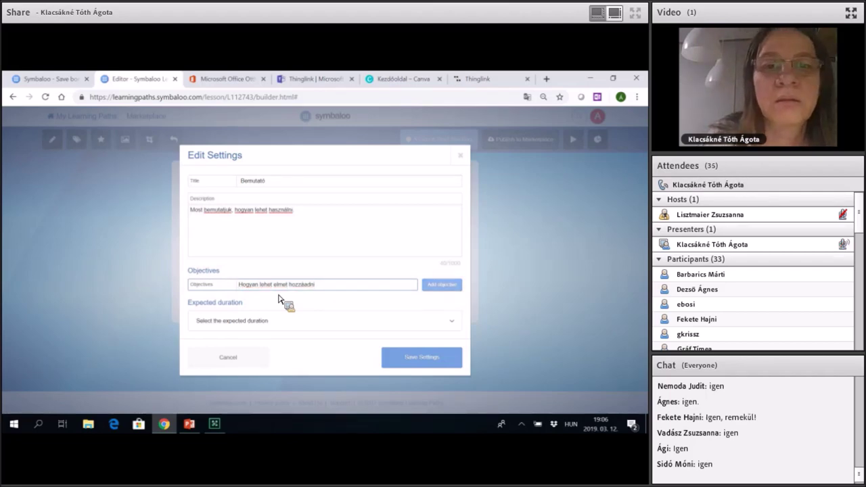
# Add the objectives 'Milyen típusú tartalmat lehet hozzáadni' and 'Hogyan lehet megosztani'.
pyautogui.write('Mi')
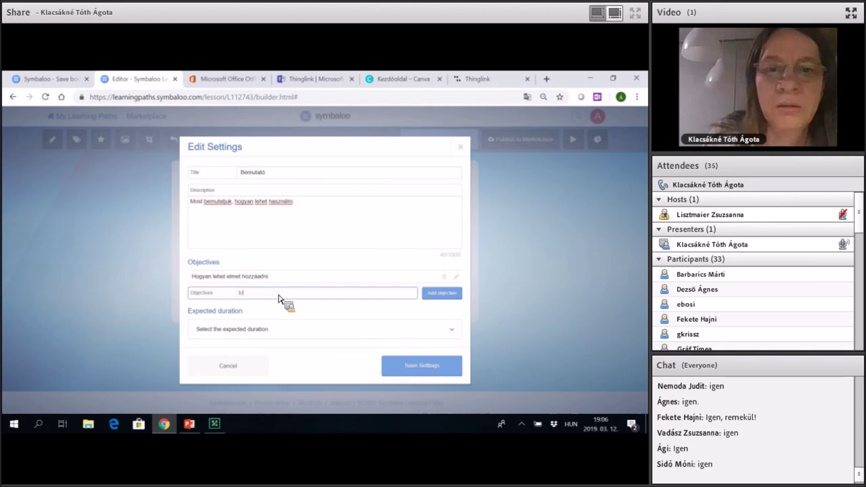
pyautogui.write('lyen')
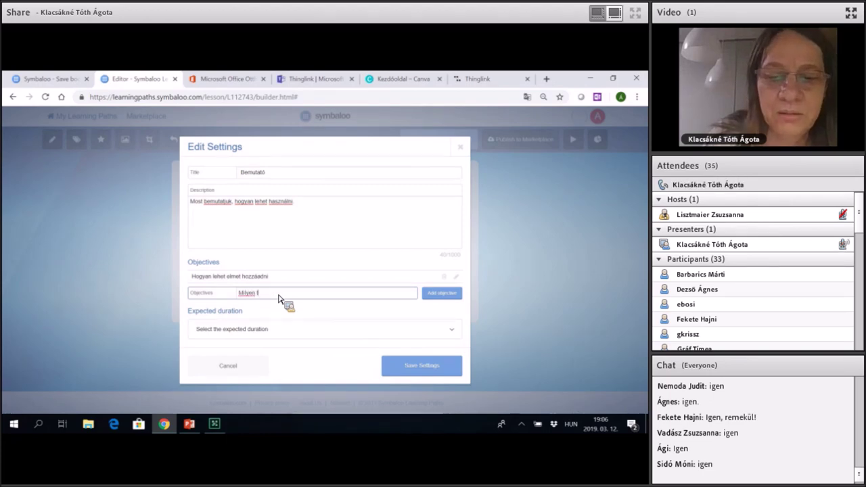
pyautogui.write(' típusú tartalmat leh')
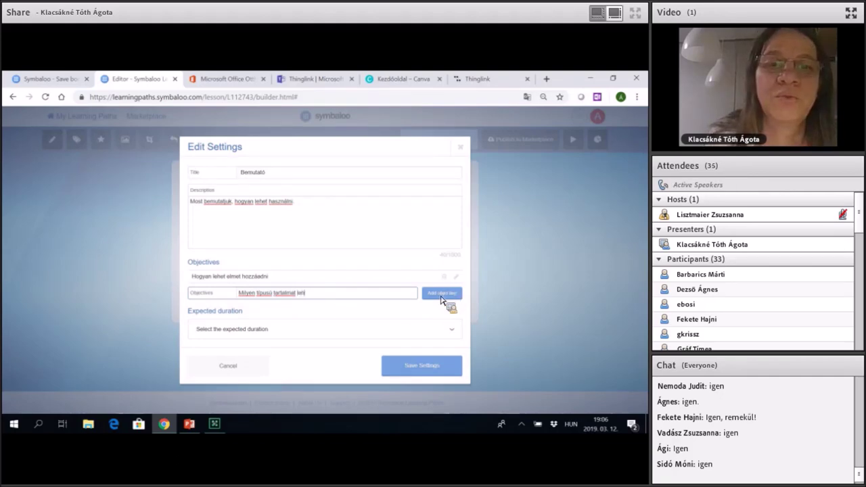
pyautogui.write('e')
pyautogui.write('t hoz')
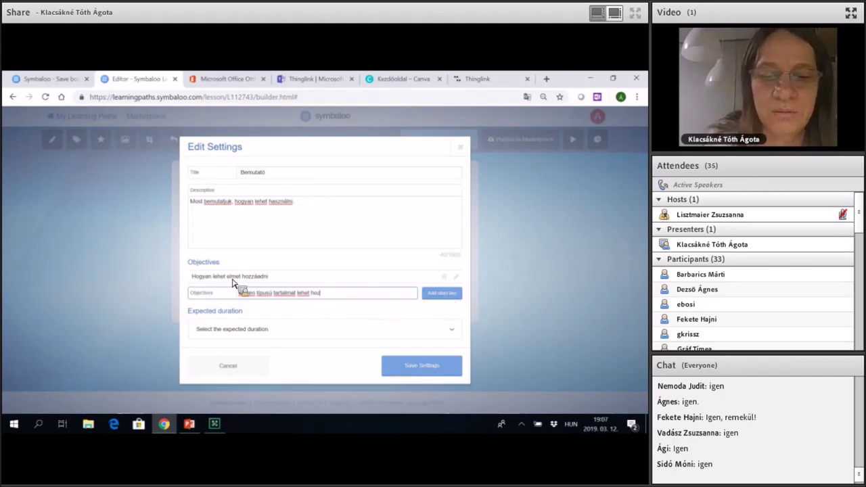
pyautogui.write('záadni')
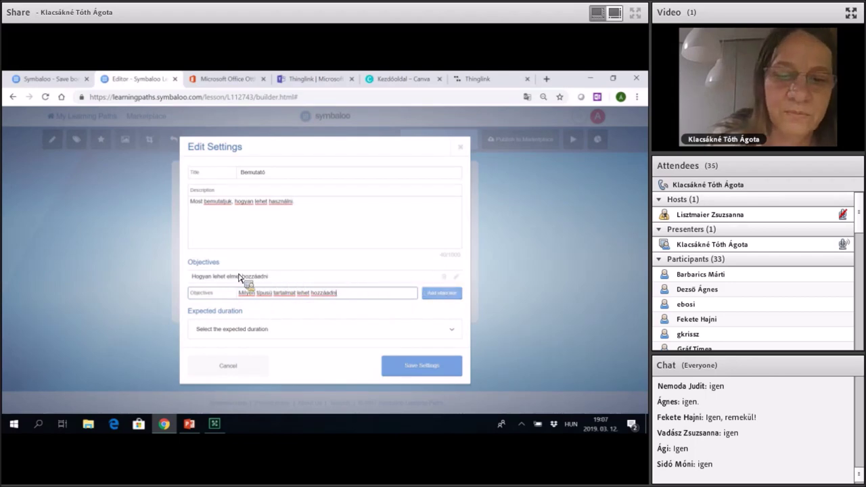
pyautogui.press('Return')
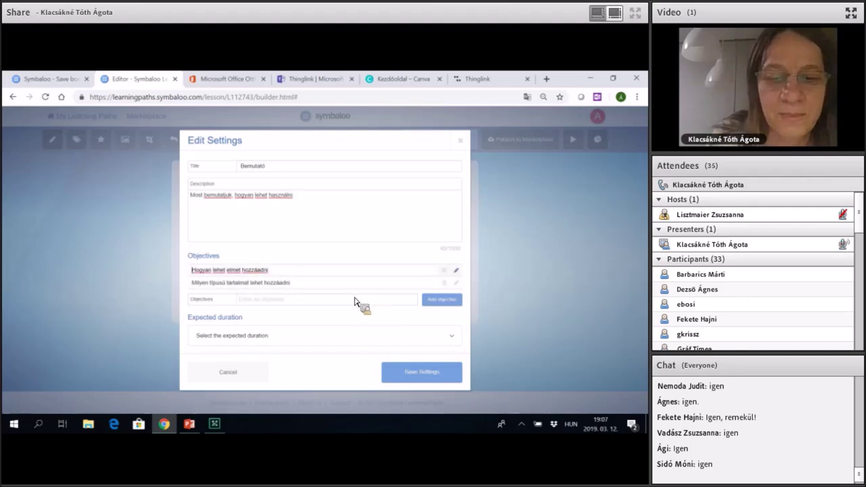
pyautogui.write('e')
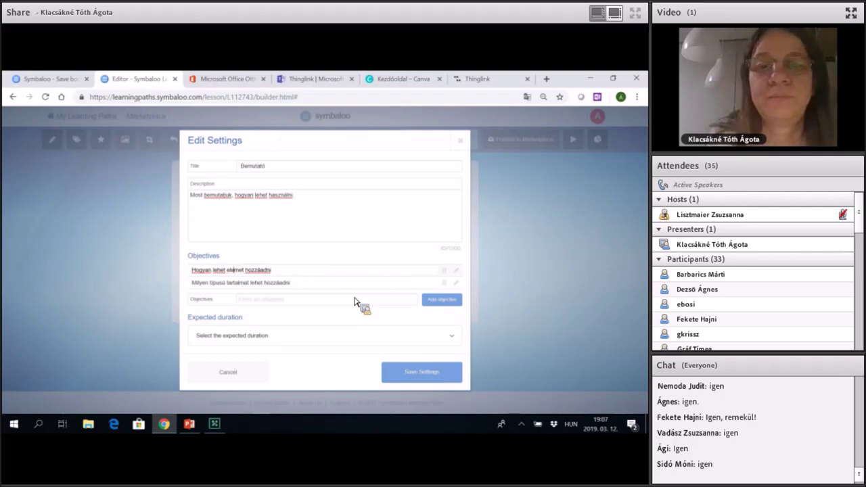
pyautogui.click(355, 299)
pyautogui.write('H')
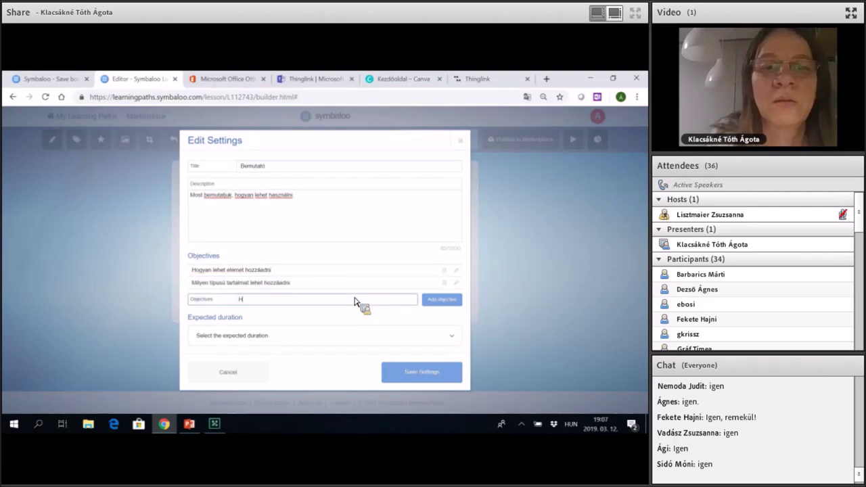
pyautogui.write('o')
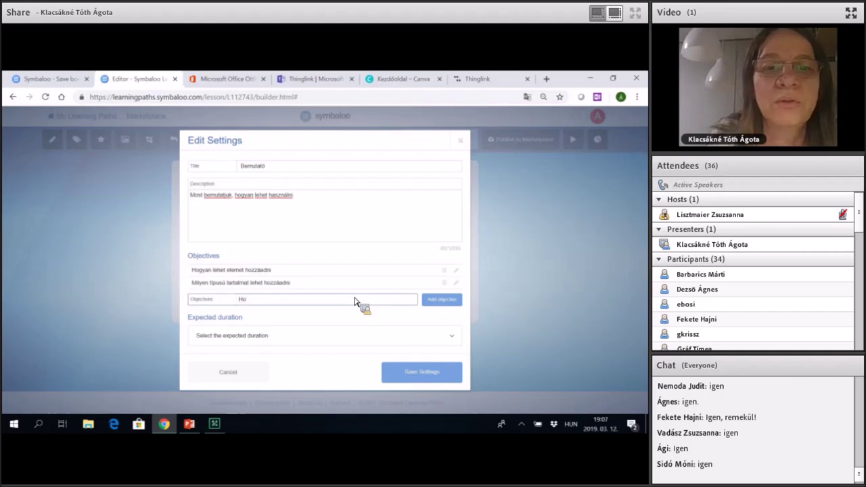
pyautogui.write('gyan')
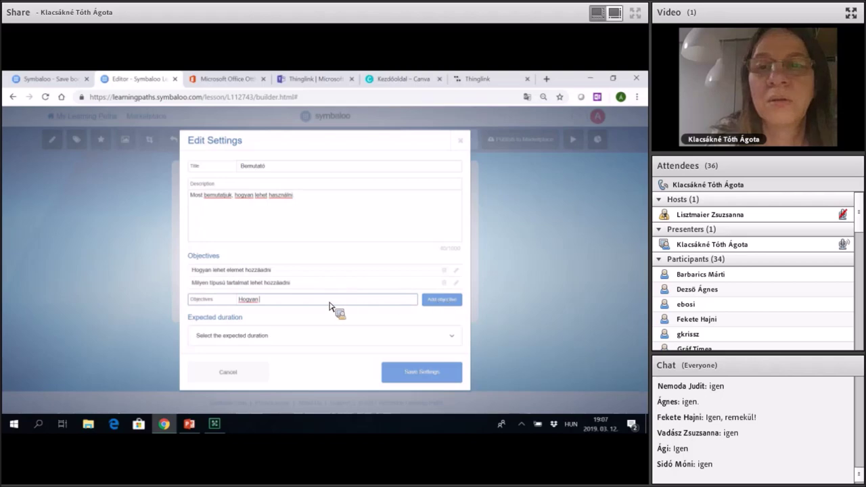
pyautogui.write('gyan lehet megosztani')
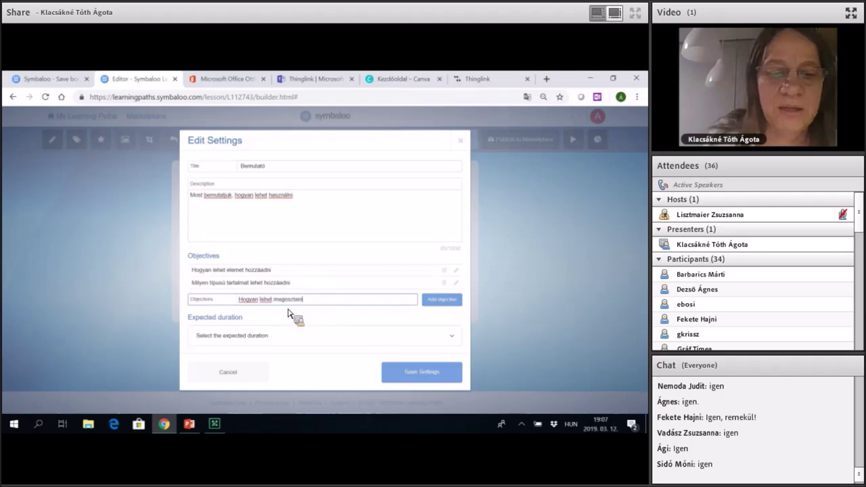
pyautogui.press('Return')
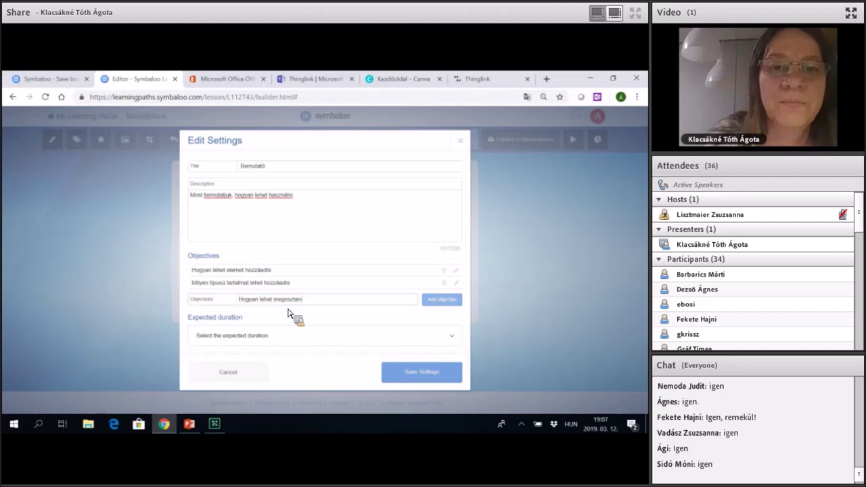
# Type the objective 'Hogyan követhetjük a tanulói munkát' and show the expected duration options.
pyautogui.write('Hogyan ke')
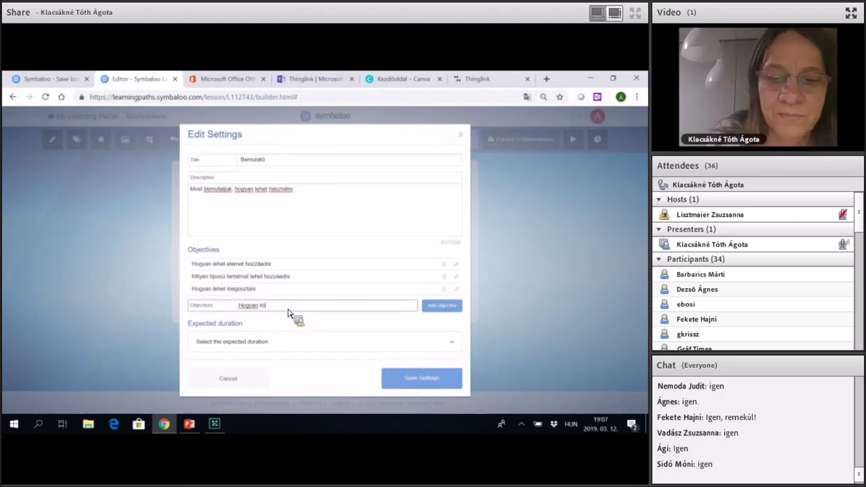
pyautogui.write('vethetjük a tanu')
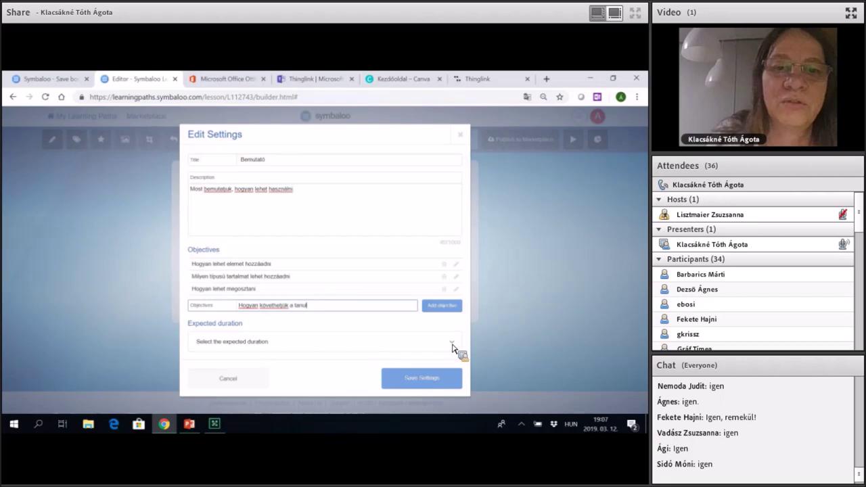
pyautogui.write('lói munkát')
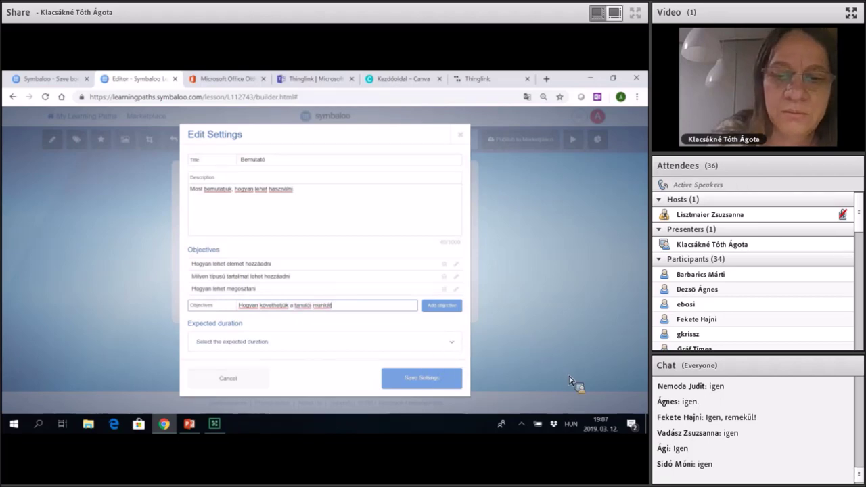
pyautogui.press('Tab')
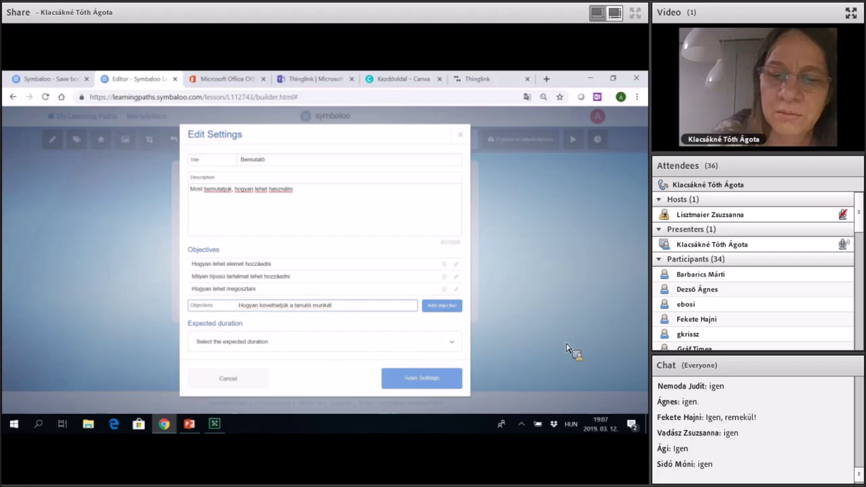
pyautogui.press('Tab')
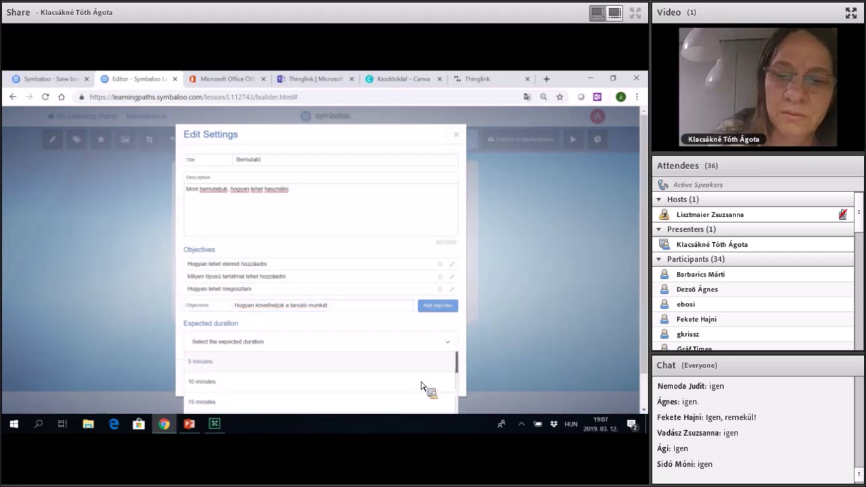
# Close the expected duration dropdown without choosing a duration.
pyautogui.click(411, 385)
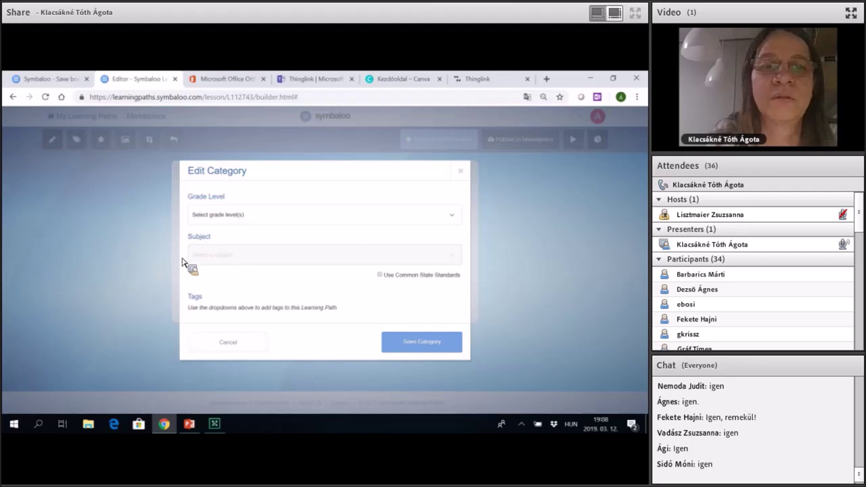
# Close the Edit Category dialog without changing grade level, subject or tags.
pyautogui.press('Escape')
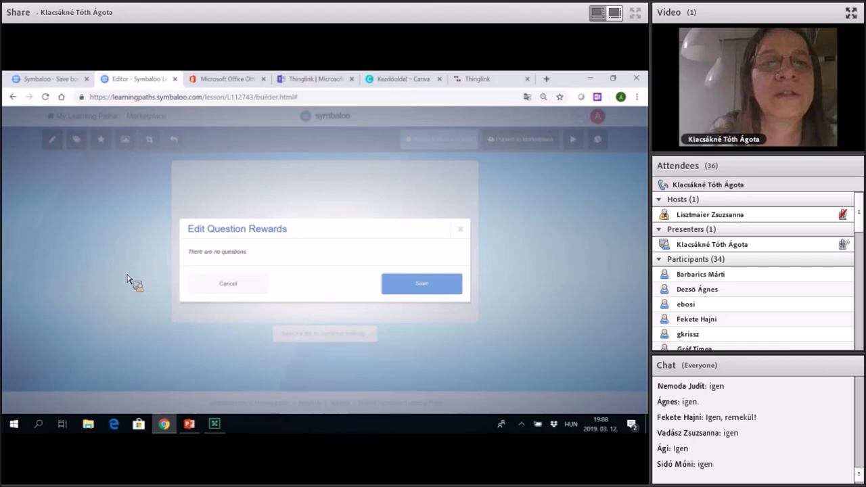
# Cancel the Edit Question Rewards dialog.
pyautogui.click(192, 275)
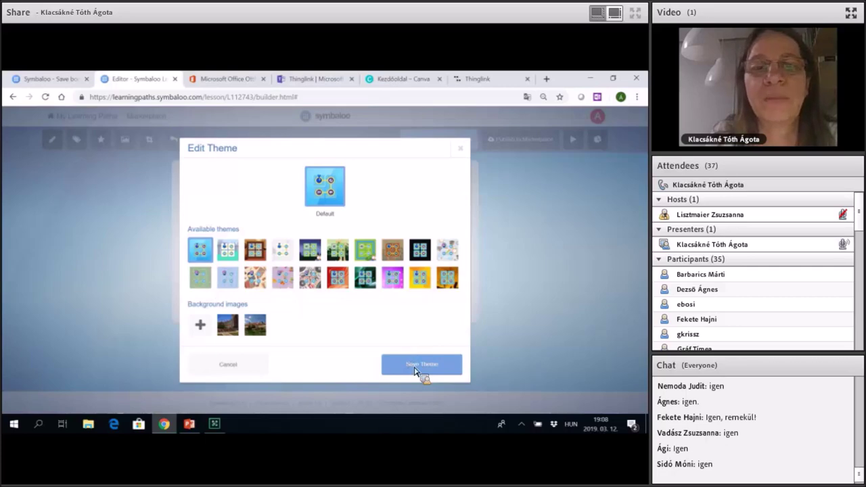
# Close the Edit Theme dialog, keeping the 'A day at school - Biology' theme.
pyautogui.click(144, 147)
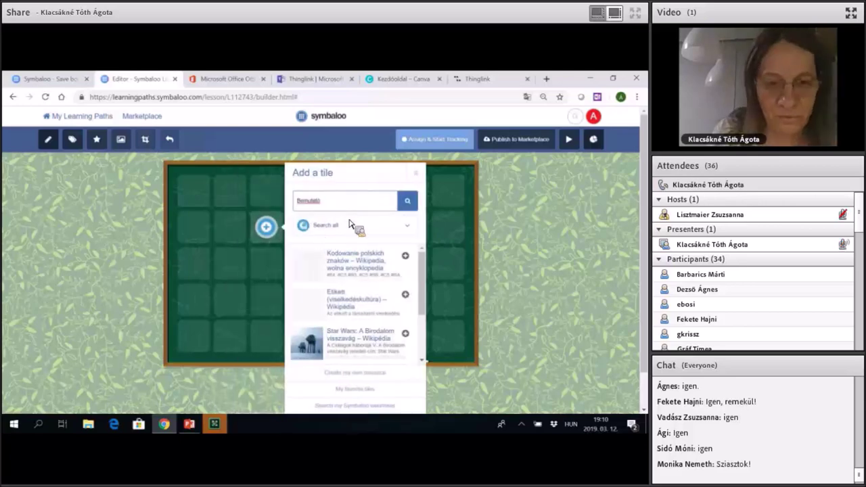
# Browse the Add a tile results and choose 'Create my own resource' for a blank tile.
pyautogui.scroll(-2, 425, 292)
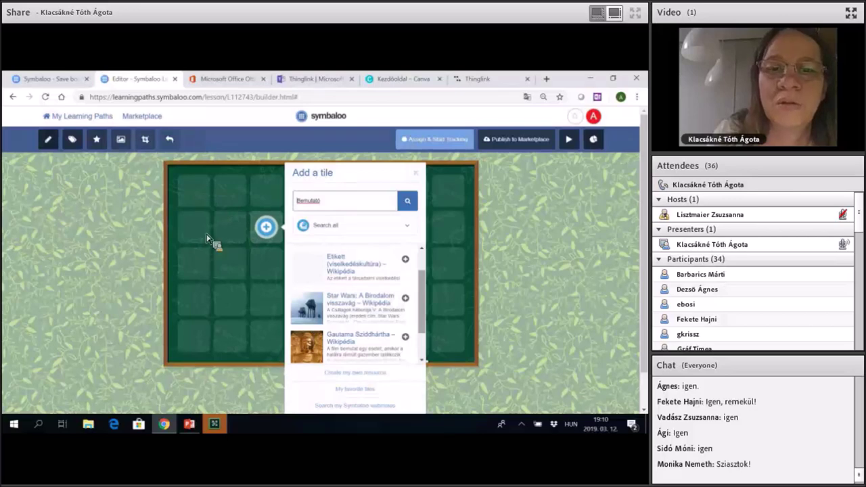
pyautogui.scroll(-1, 355, 305)
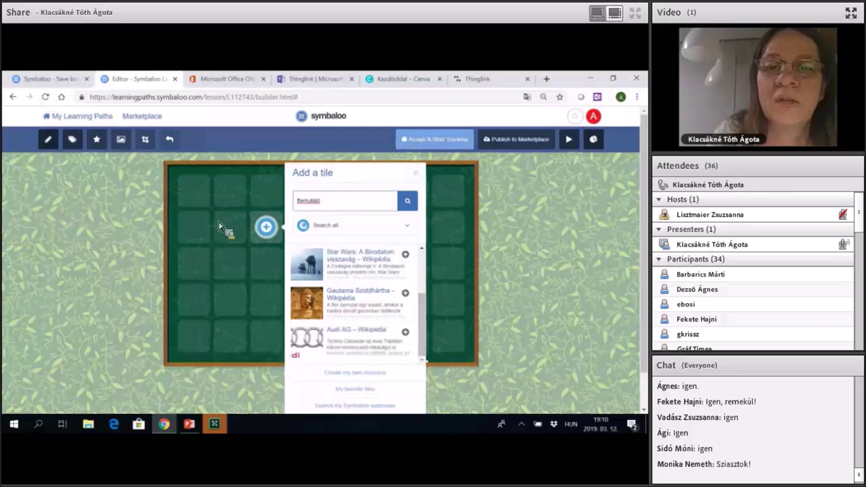
pyautogui.click(219, 223)
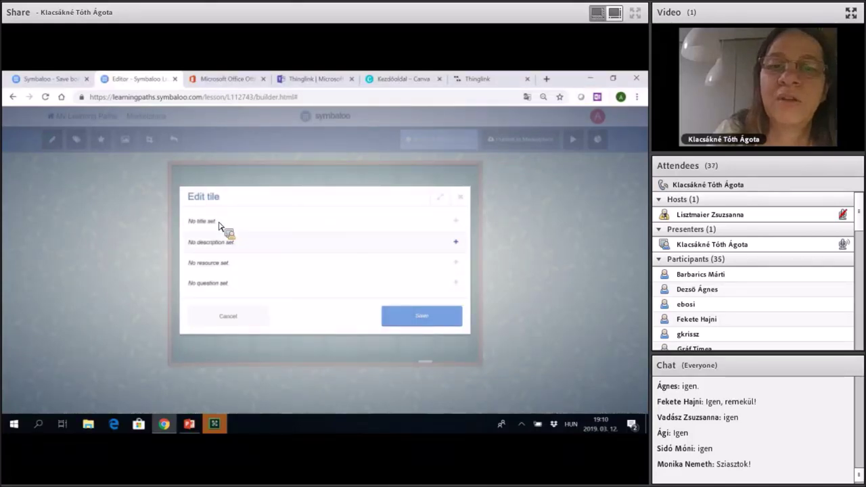
# Title the tile 'Videó', describe it 'Nézd meg ezt a videót!', and open a new browser tab.
pyautogui.click(219, 223)
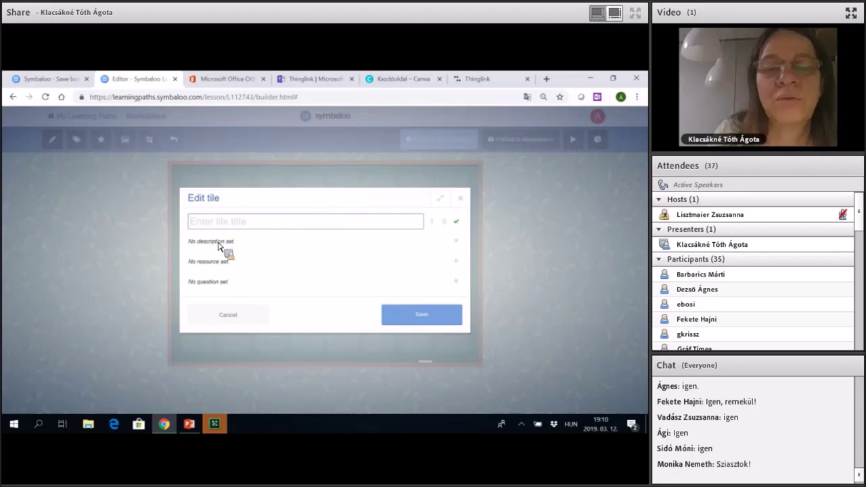
pyautogui.write('Videó')
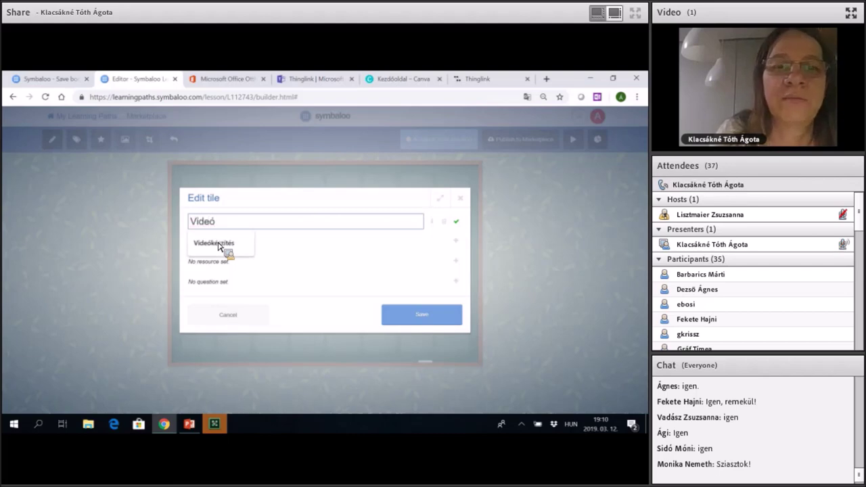
pyautogui.press('Return')
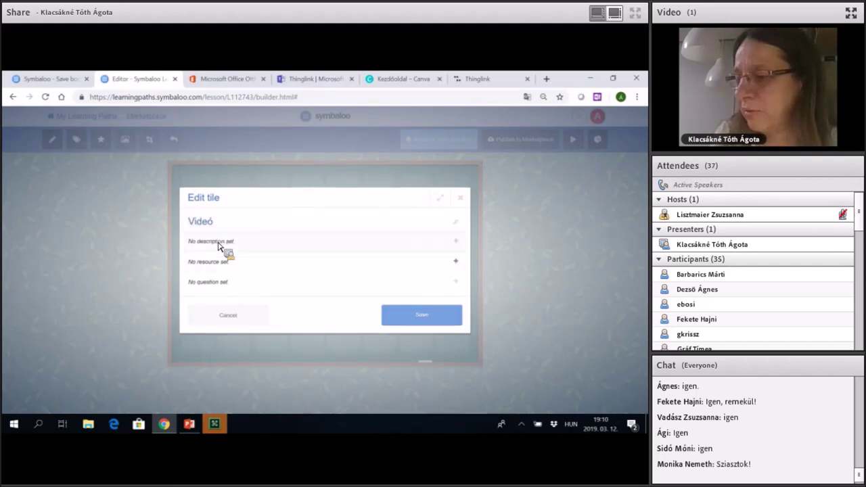
pyautogui.click(218, 245)
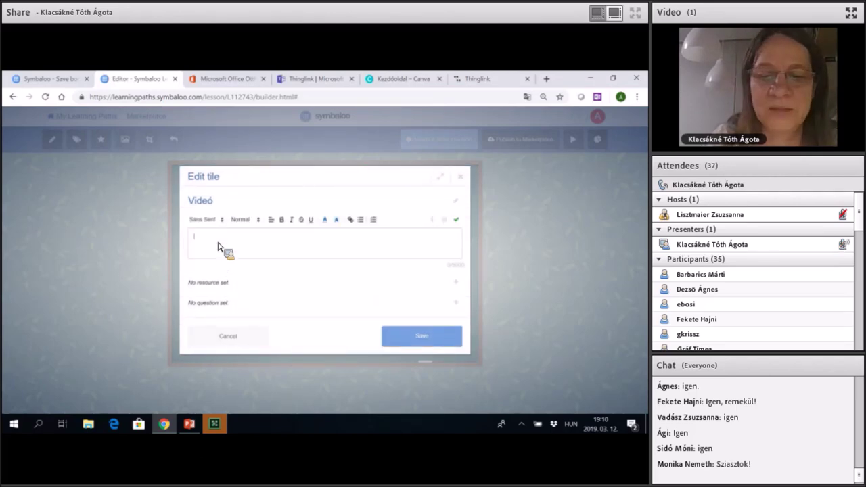
pyautogui.write('Hal')
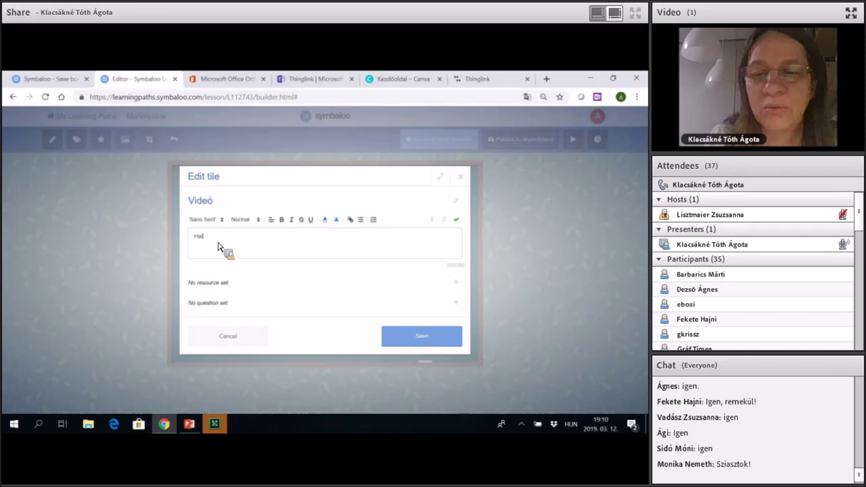
pyautogui.press('BackSpace')
pyautogui.press('BackSpace')
pyautogui.press('BackSpace')
pyautogui.write('Né')
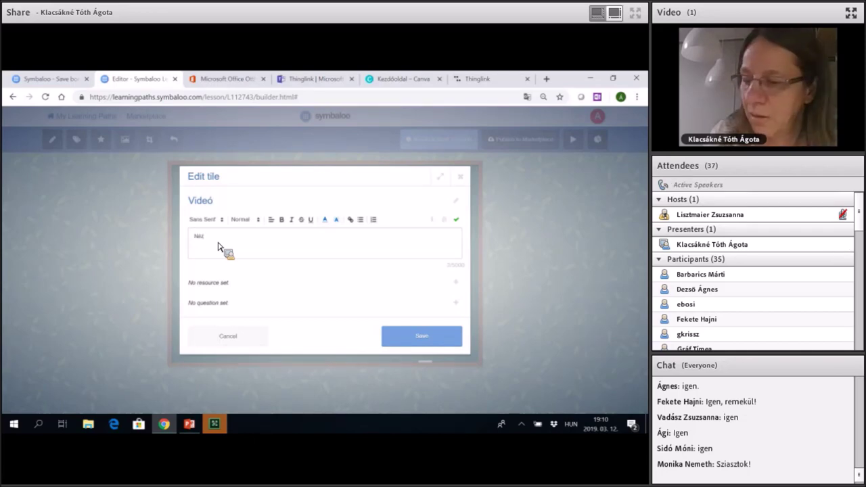
pyautogui.write('zd')
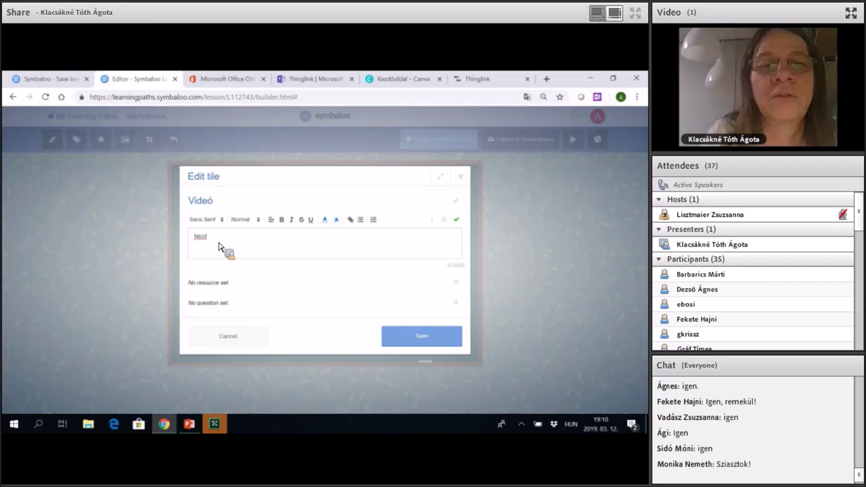
pyautogui.write(' m')
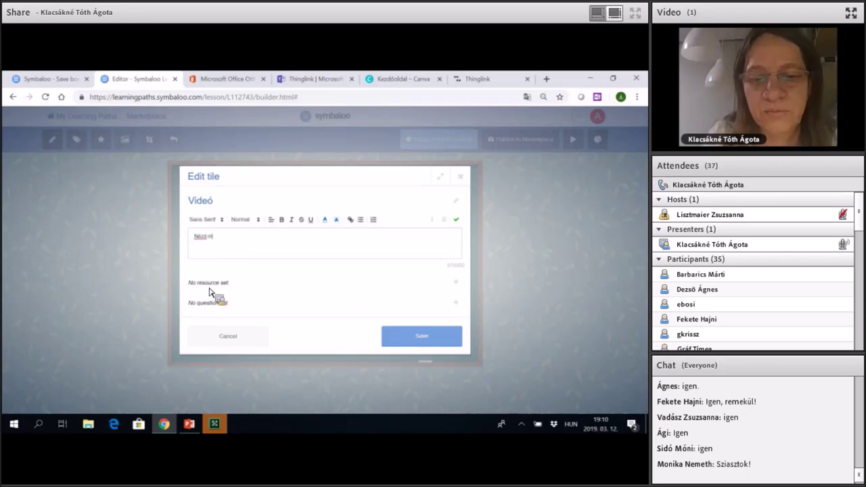
pyautogui.write('eg ezt a v')
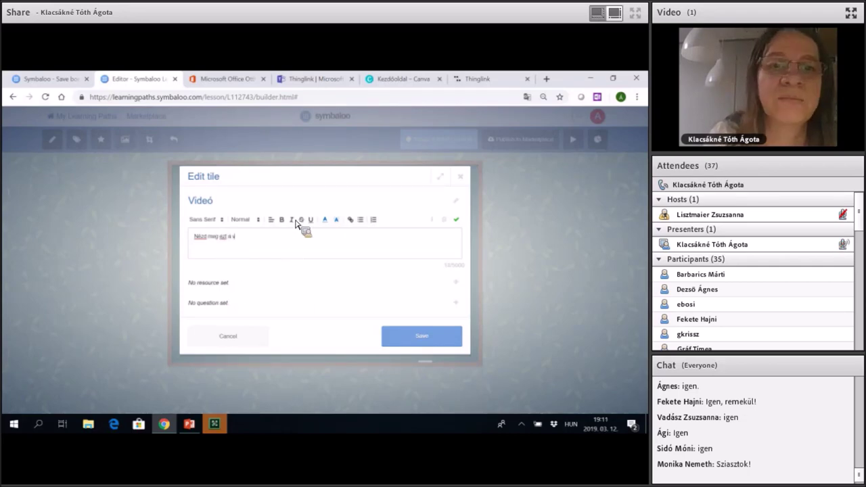
pyautogui.write('ideót')
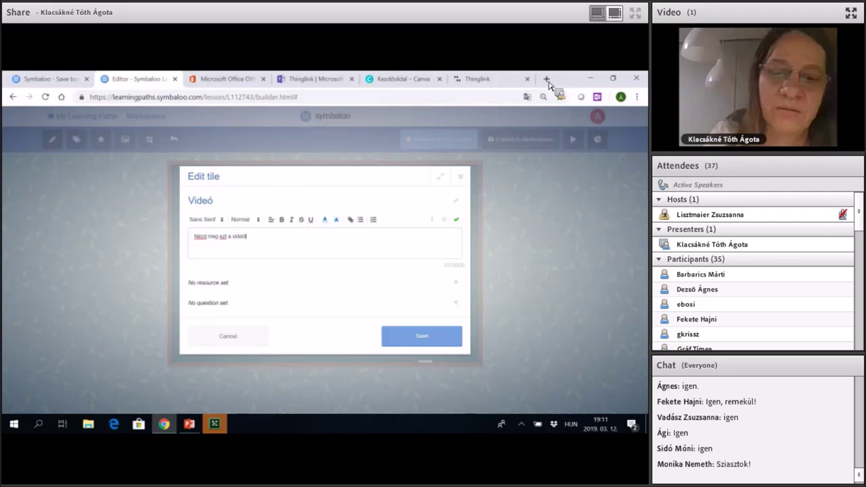
pyautogui.write('!')
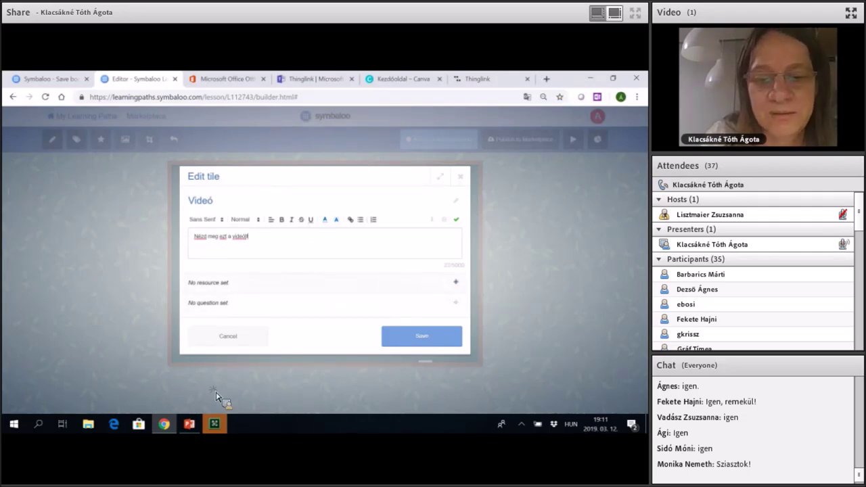
pyautogui.click(215, 282)
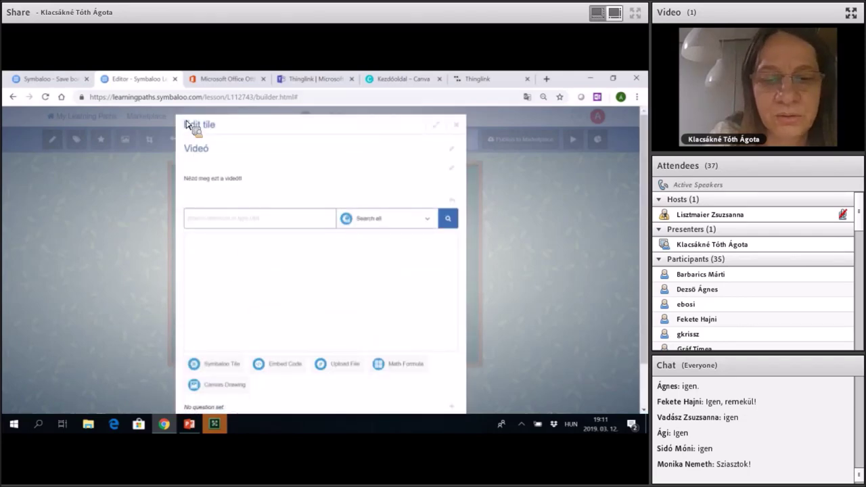
pyautogui.hotkey('ctrl', 't')
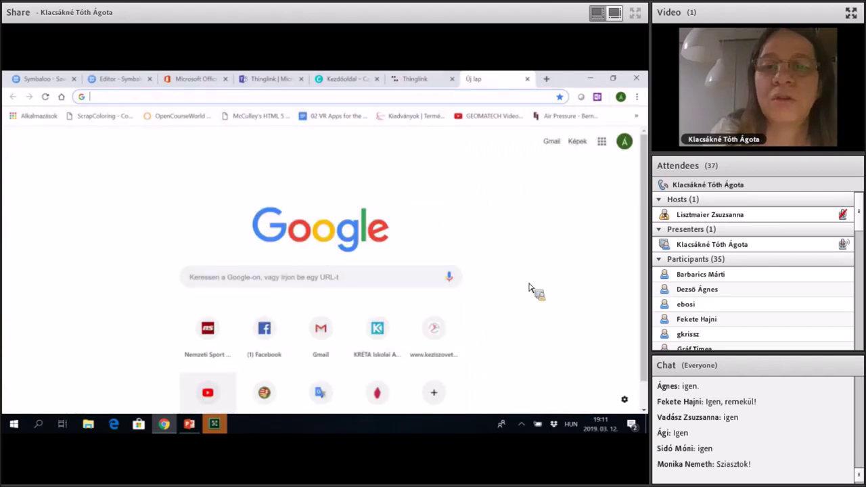
# Go to YouTube and search for 'tavaszi szél vizet áraszt'.
pyautogui.write('y')
pyautogui.press('Return')
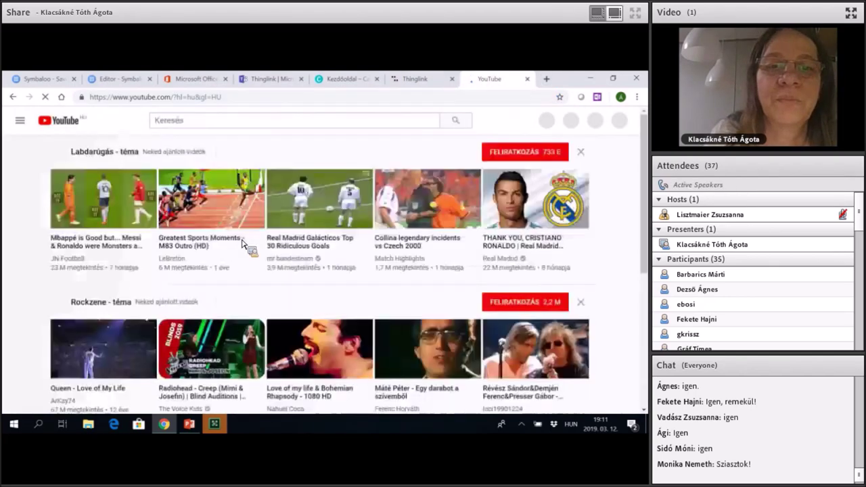
pyautogui.write('tava')
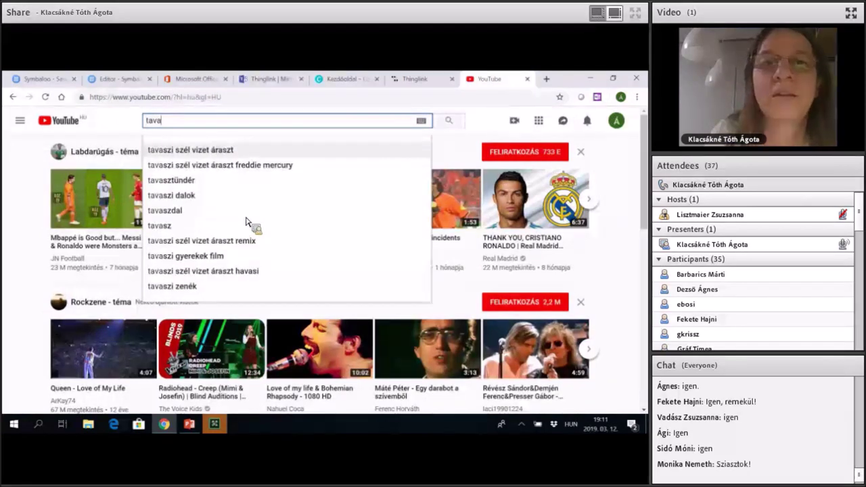
pyautogui.press('Down')
pyautogui.press('Return')
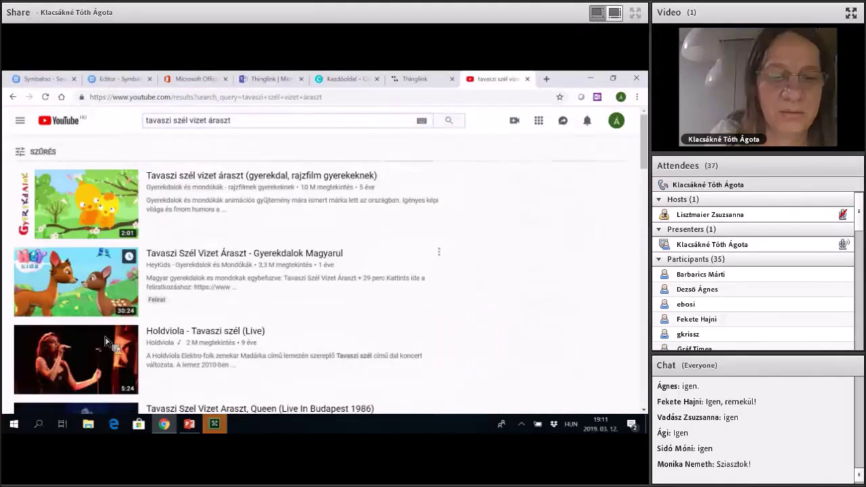
# Open the Queen Live in Budapest 1986 video, copy its URL, and return to Symbaloo.
pyautogui.scroll(-3, 248, 167)
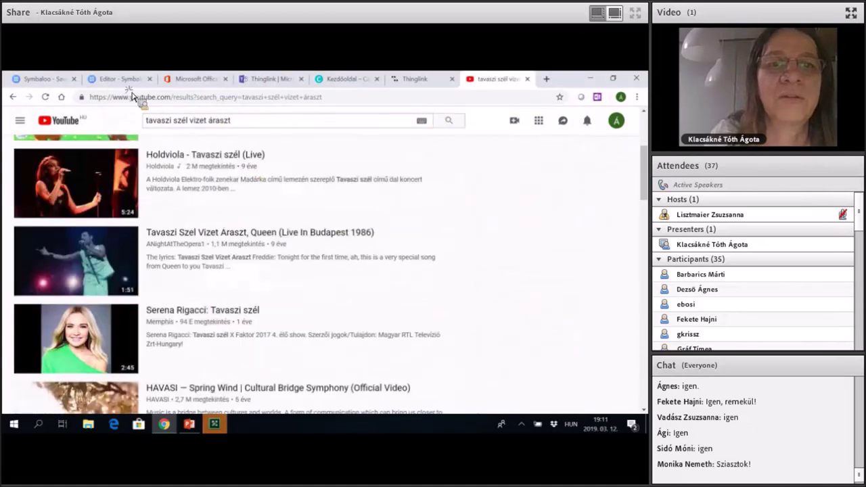
pyautogui.click(238, 233)
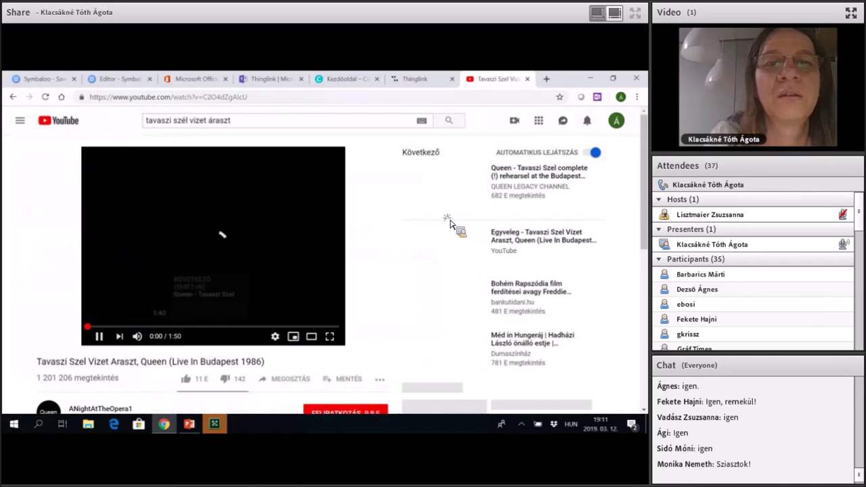
pyautogui.hotkey('ctrl', 'l')
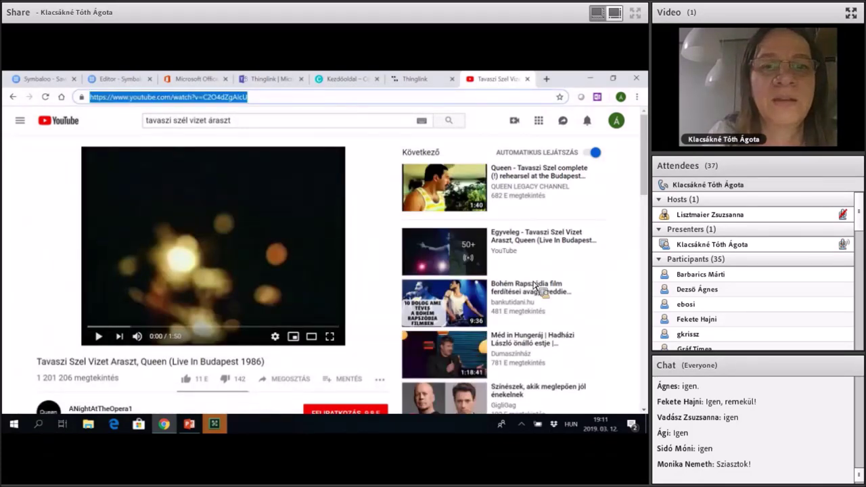
pyautogui.hotkey('ctrl', '2')
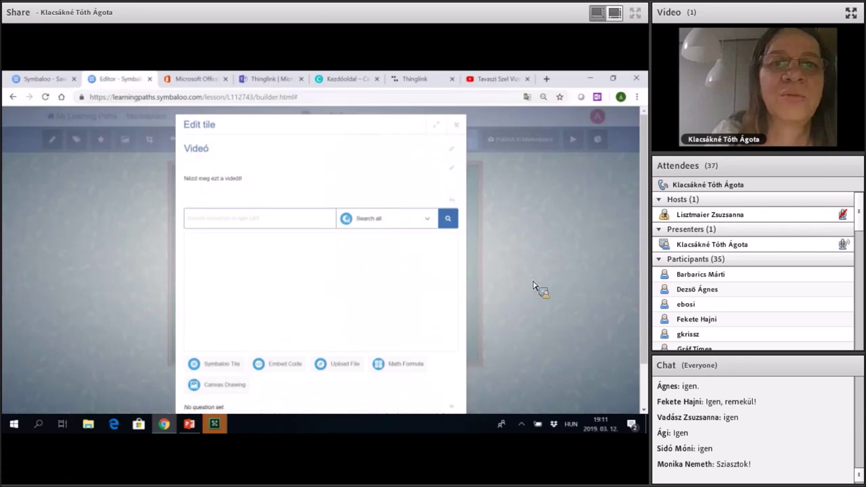
# Paste the YouTube link into the Videó tile and confirm it so the video embeds.
pyautogui.write('https://www.youtube.com/watch?v=C2O4dZgAlcU')
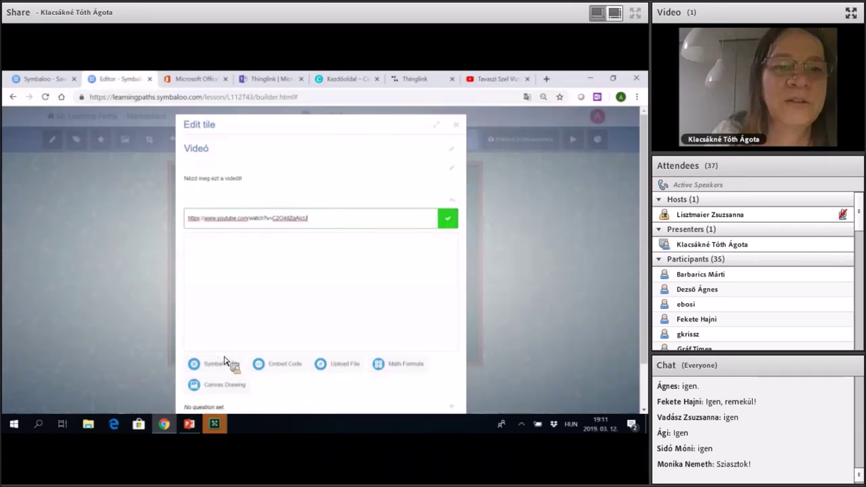
pyautogui.click(447, 218)
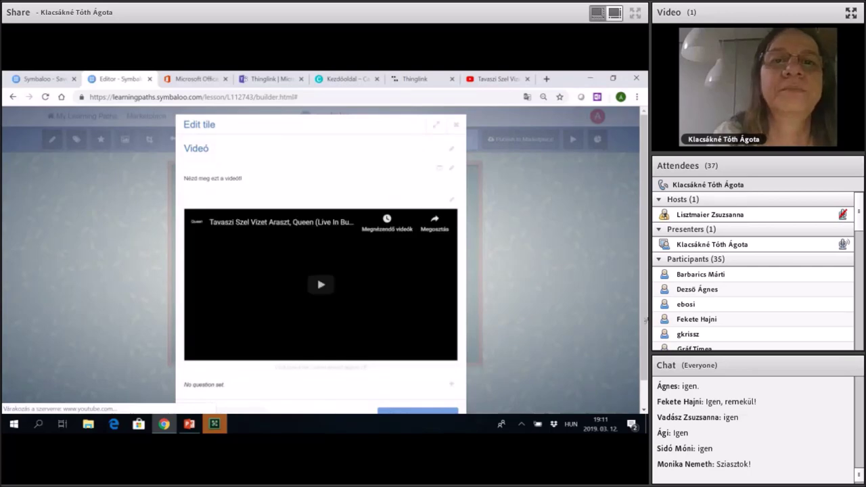
pyautogui.scroll(-1, 646, 271)
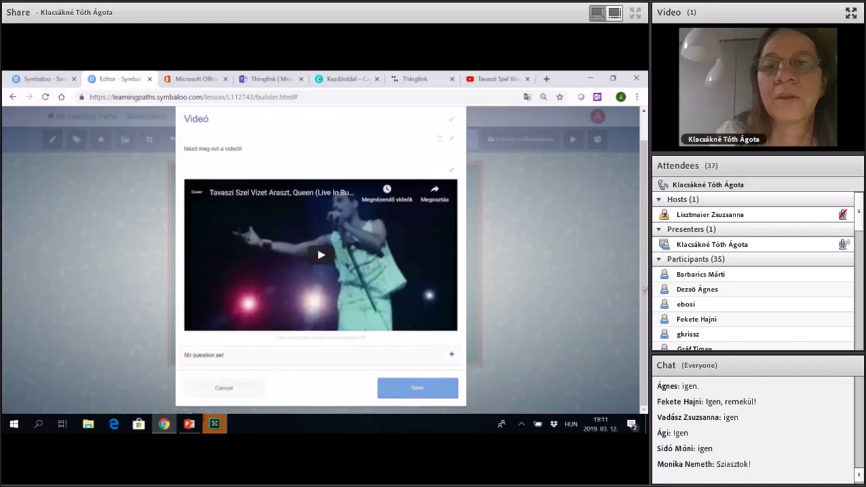
# Start a question for the Videó tile and scroll through the empty question form.
pyautogui.click(451, 354)
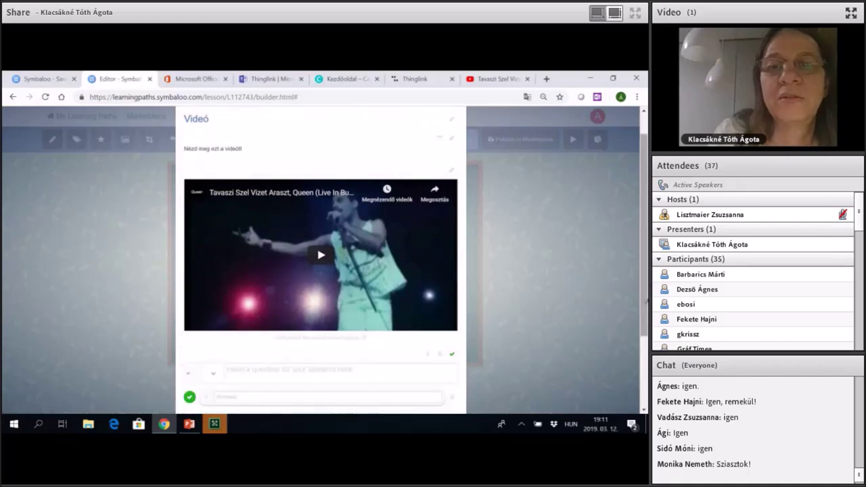
pyautogui.scroll(-2, 626, 312)
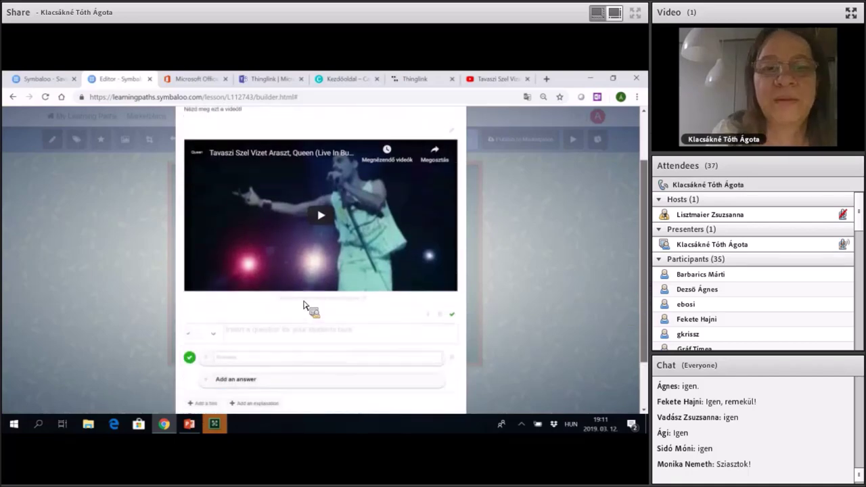
pyautogui.scroll(-3, 303, 305)
pyautogui.scroll(4, 294, 301)
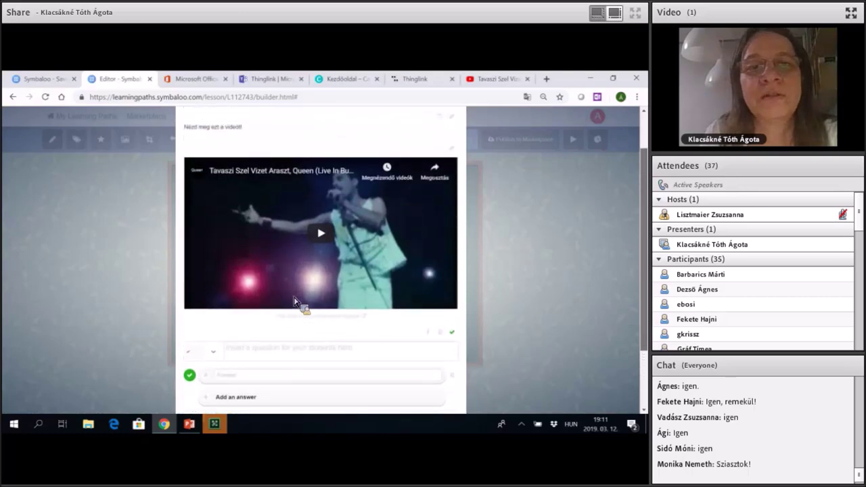
pyautogui.scroll(2, 294, 301)
pyautogui.scroll(-2, 294, 301)
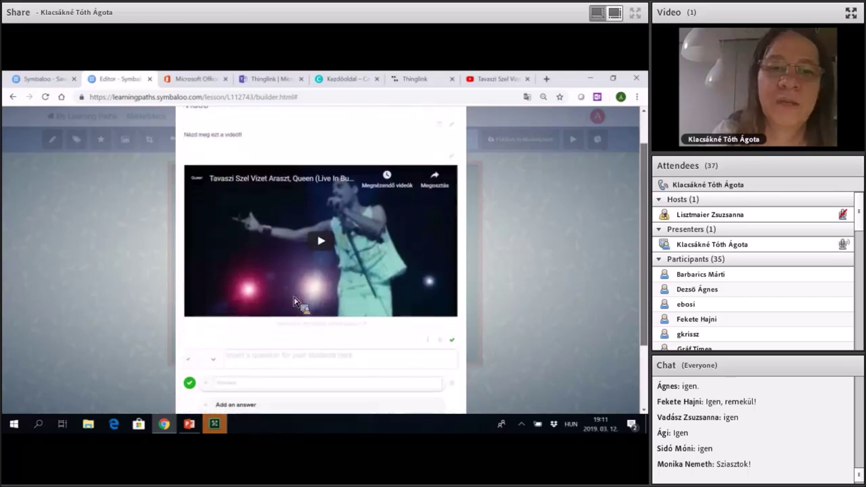
pyautogui.scroll(-3, 294, 301)
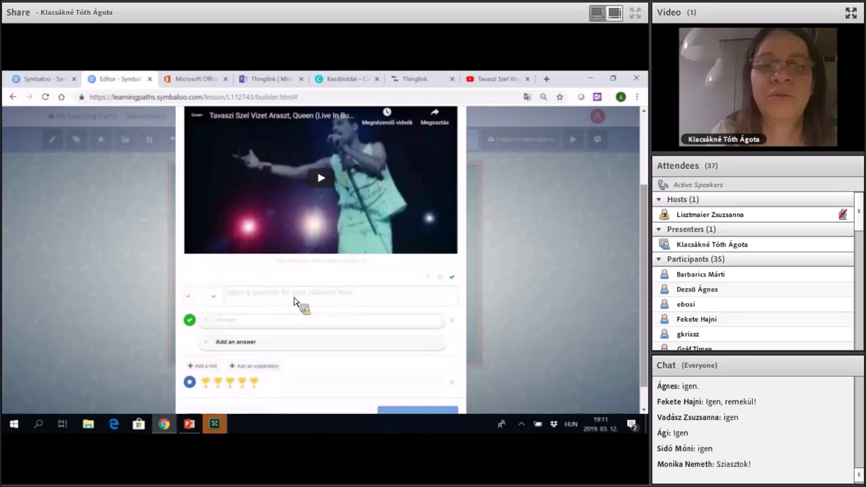
# Enter the question 'Ki énelte ezt a szép magyar népdalt' as multiple choice.
pyautogui.click(294, 301)
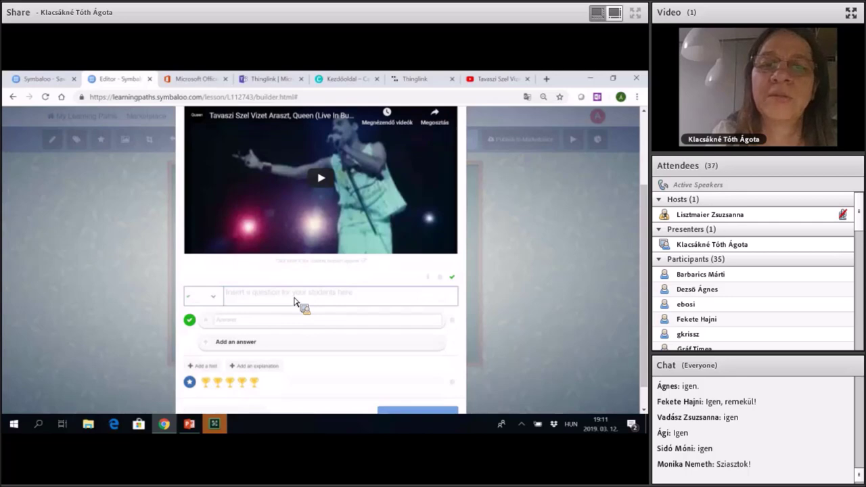
pyautogui.write('Ki')
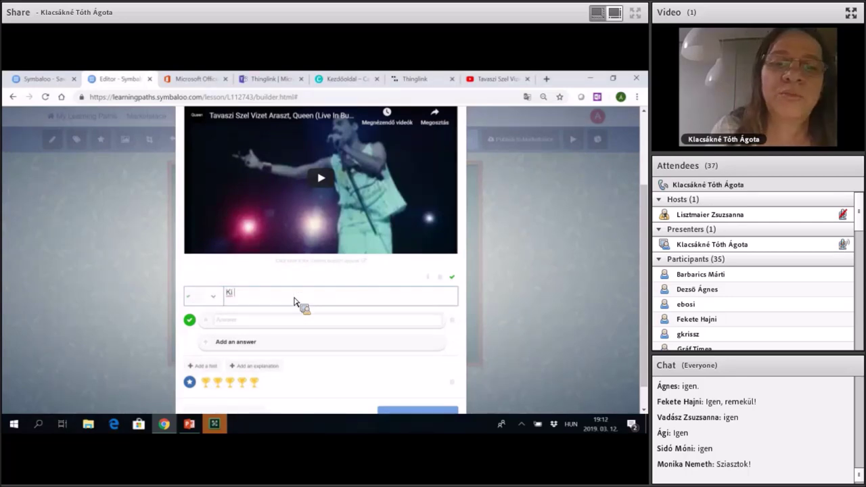
pyautogui.write(' énel')
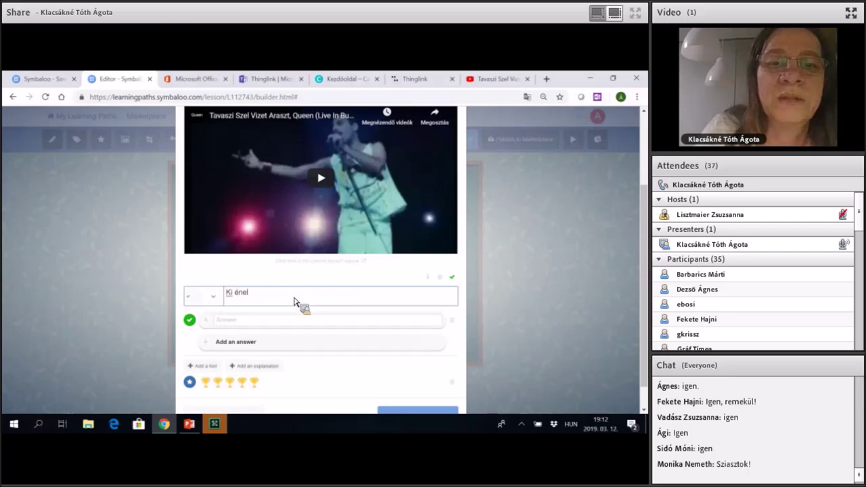
pyautogui.write('te ezt a szép ma')
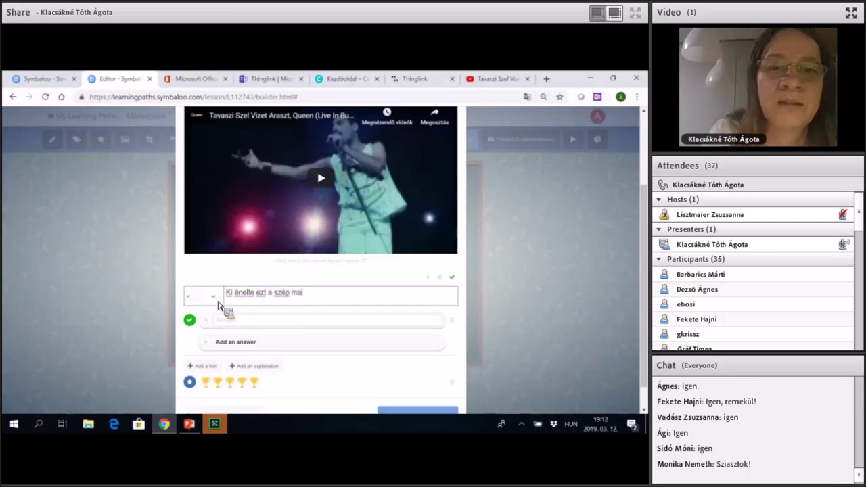
pyautogui.write('gyar n')
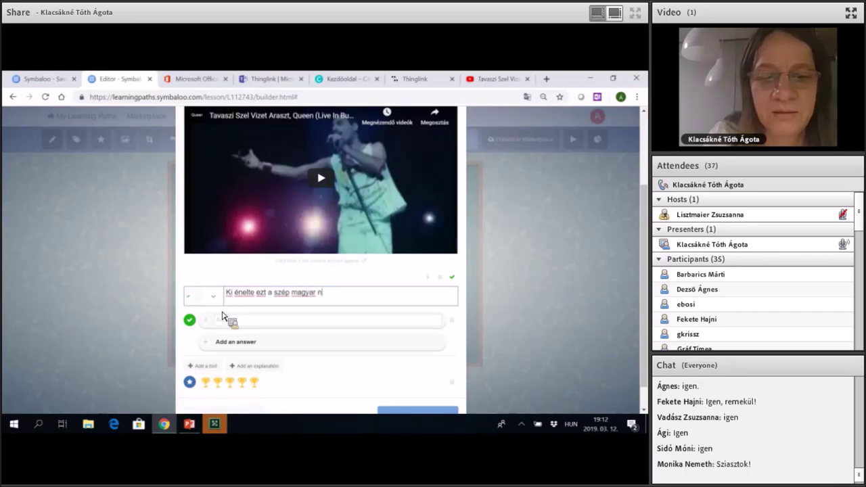
pyautogui.write('épdalt')
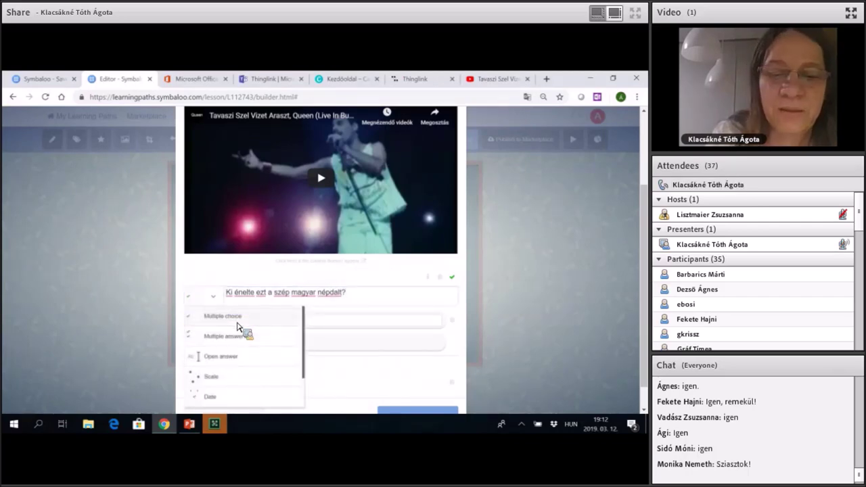
pyautogui.click(238, 325)
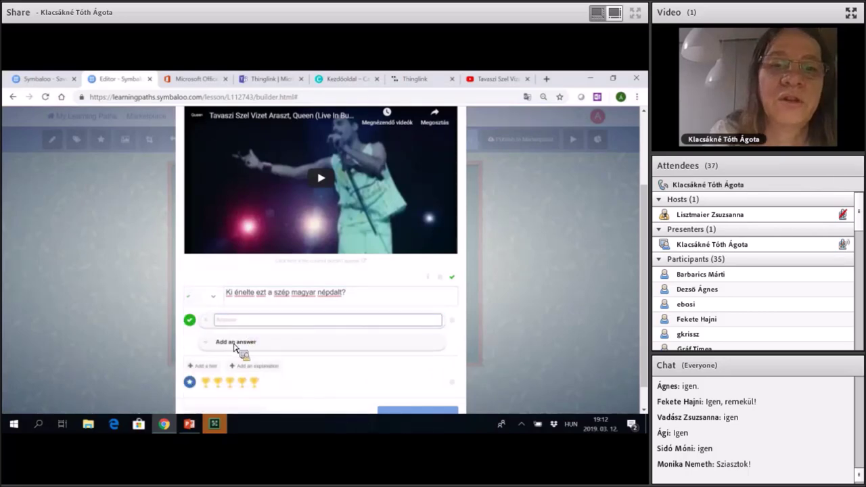
# Add answers Freddie Mercury (correct), John Lennon and Elton John.
pyautogui.write('Freddi')
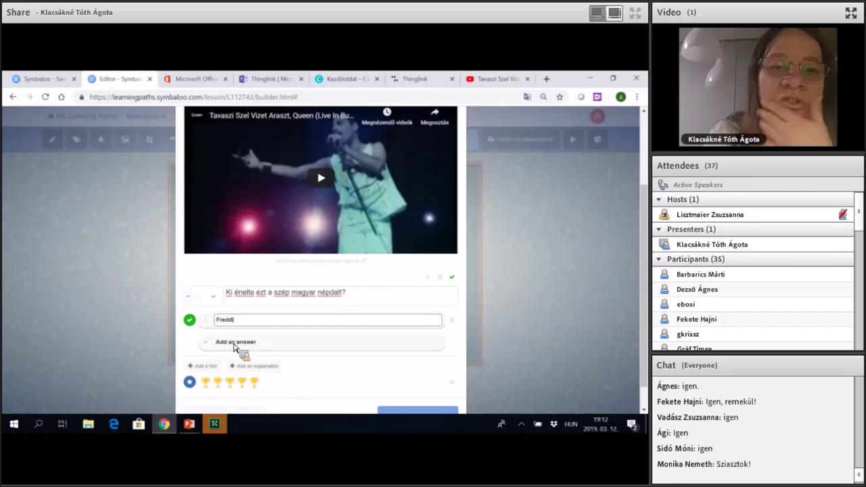
pyautogui.write('e Mercury')
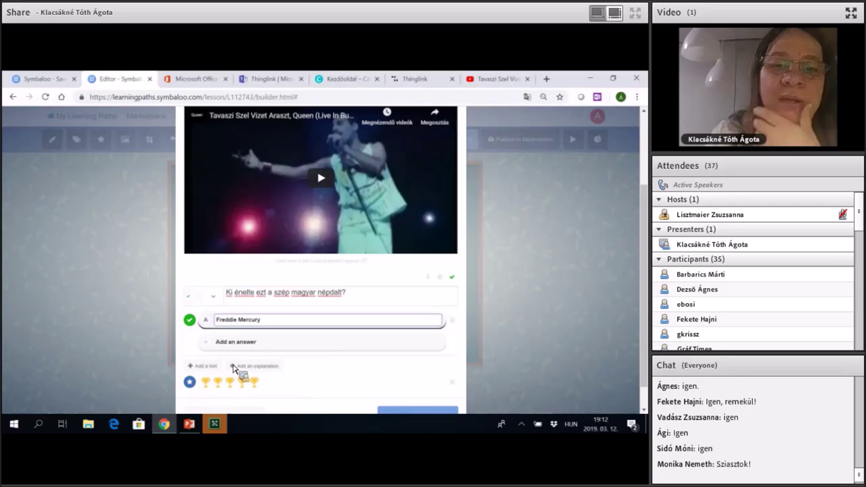
pyautogui.press('Tab')
pyautogui.press('Return')
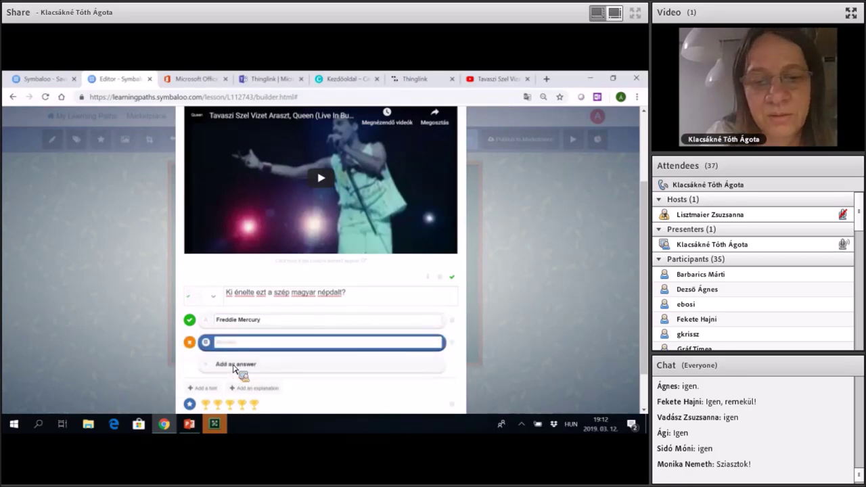
pyautogui.write('John')
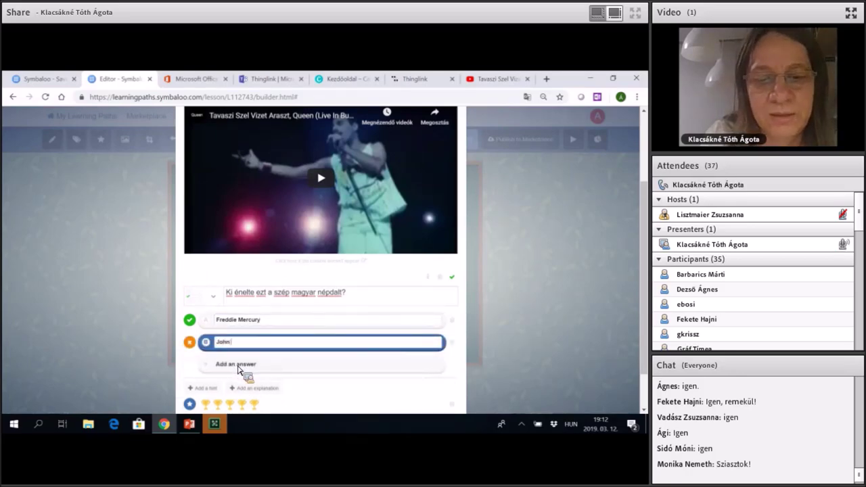
pyautogui.write(' Lennon')
pyautogui.press('Tab')
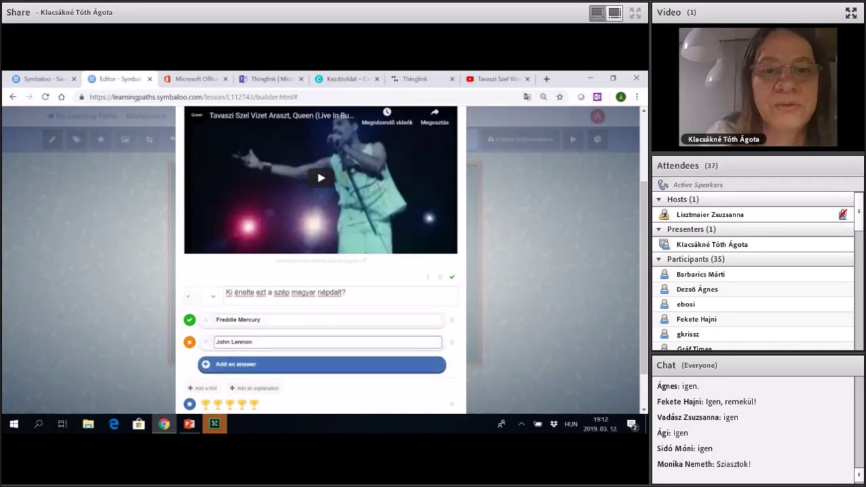
pyautogui.press('Return')
pyautogui.write('Elto')
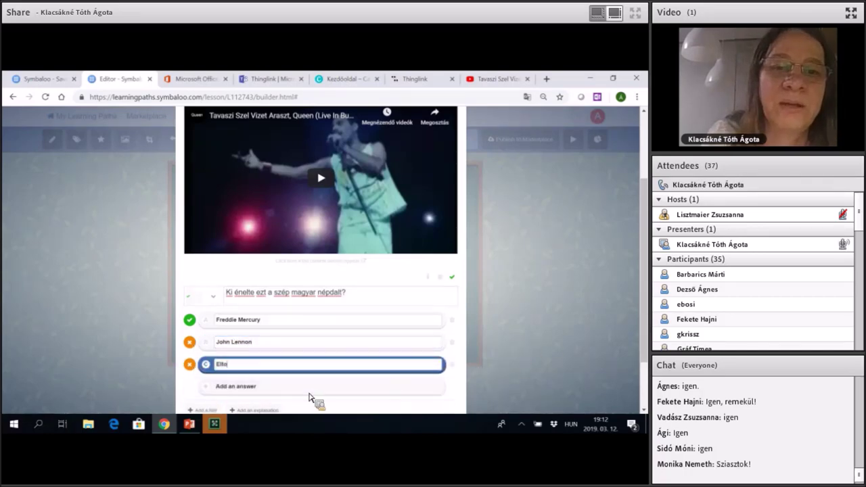
pyautogui.write('n John')
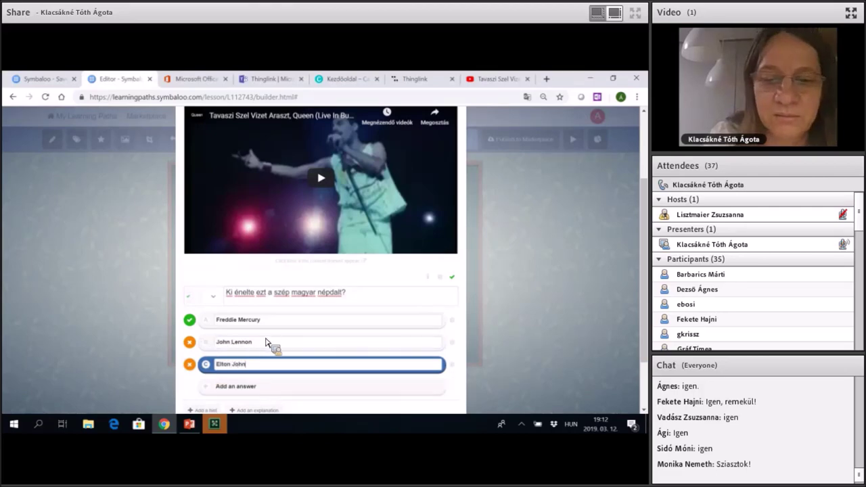
pyautogui.click(268, 343)
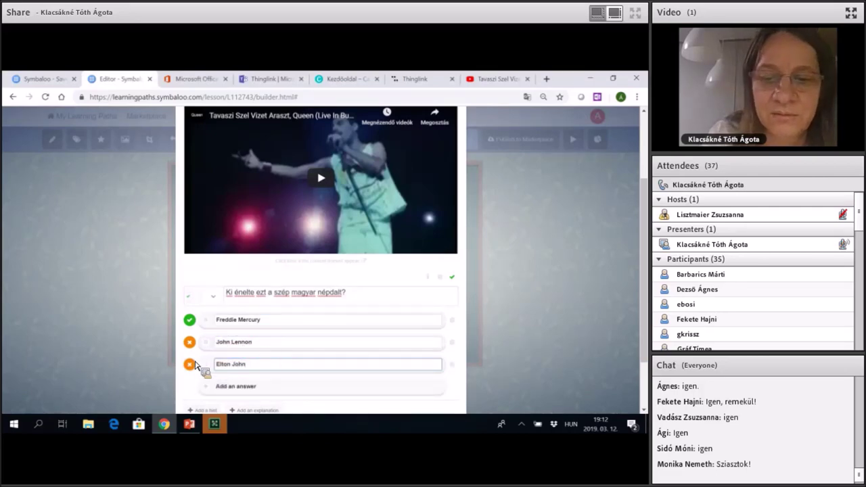
pyautogui.click(227, 363)
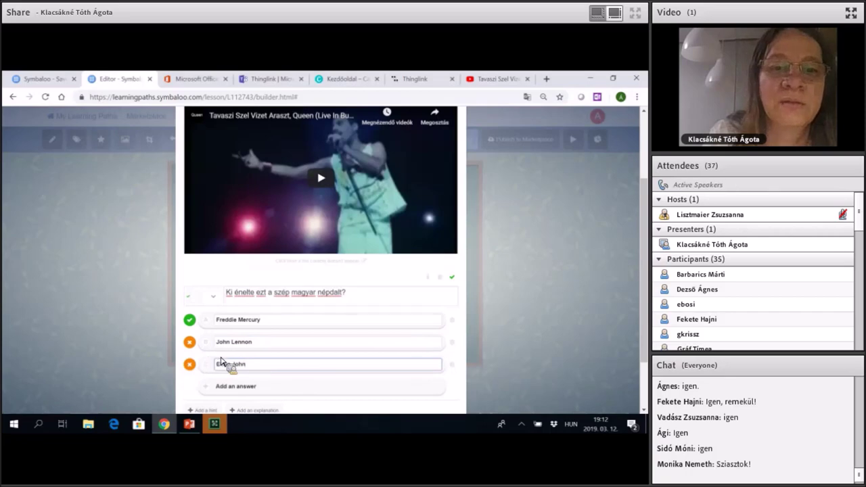
pyautogui.scroll(-1, 330, 396)
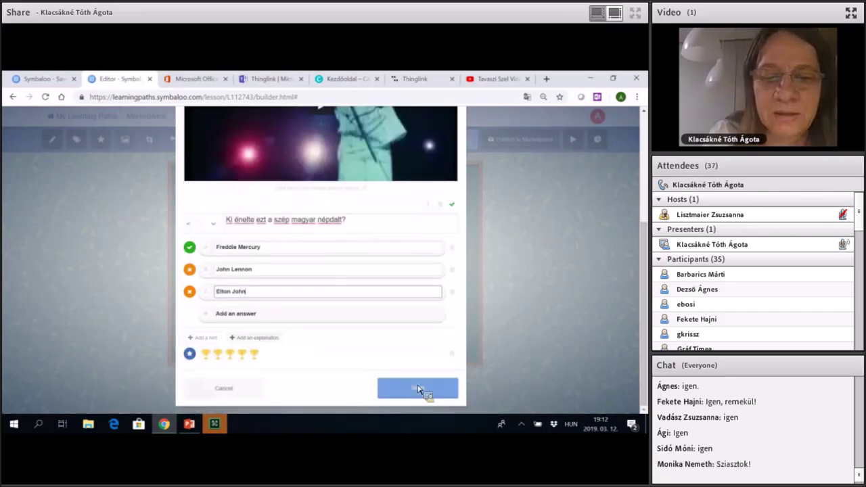
# Finish the quiz tile and start a new tile titled 'Beágyazás'.
pyautogui.click(274, 234)
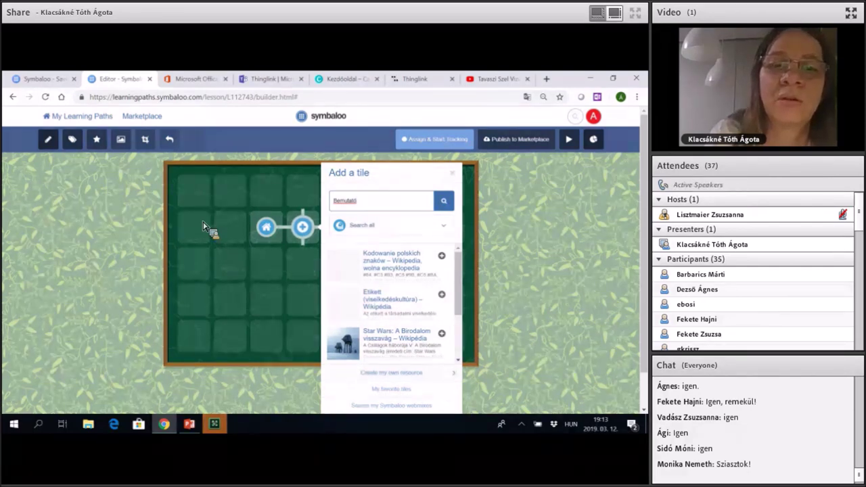
pyautogui.click(213, 230)
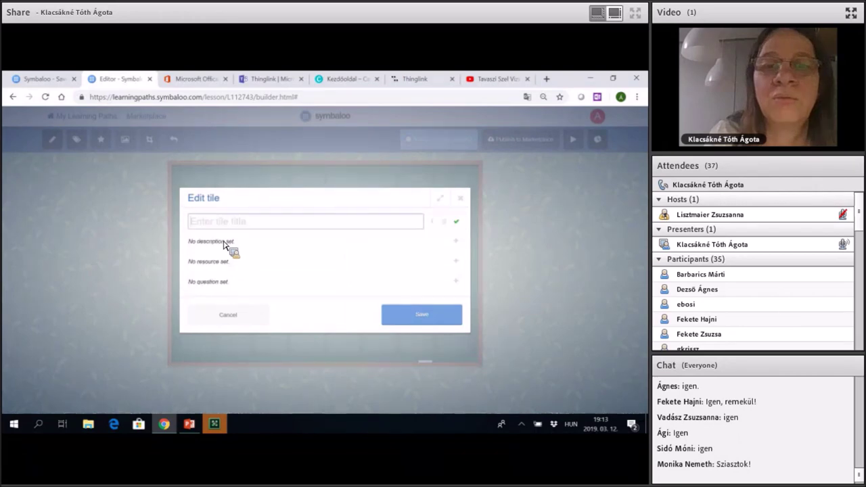
pyautogui.write('Be')
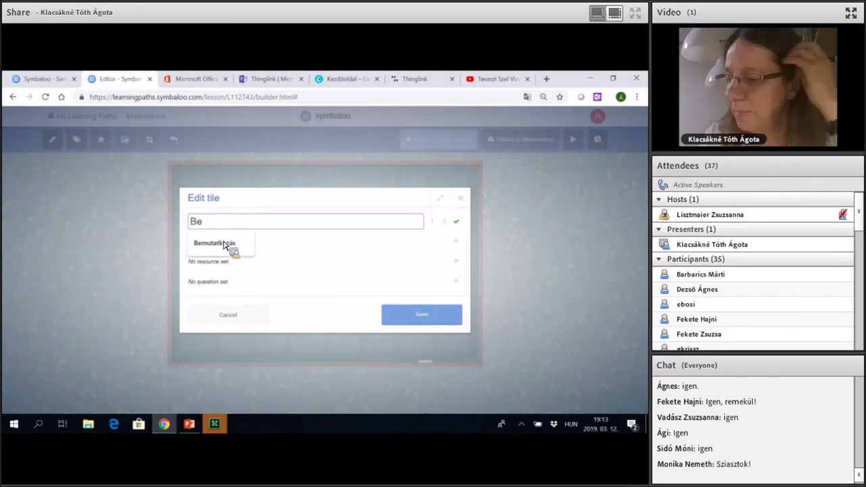
pyautogui.write('ágy')
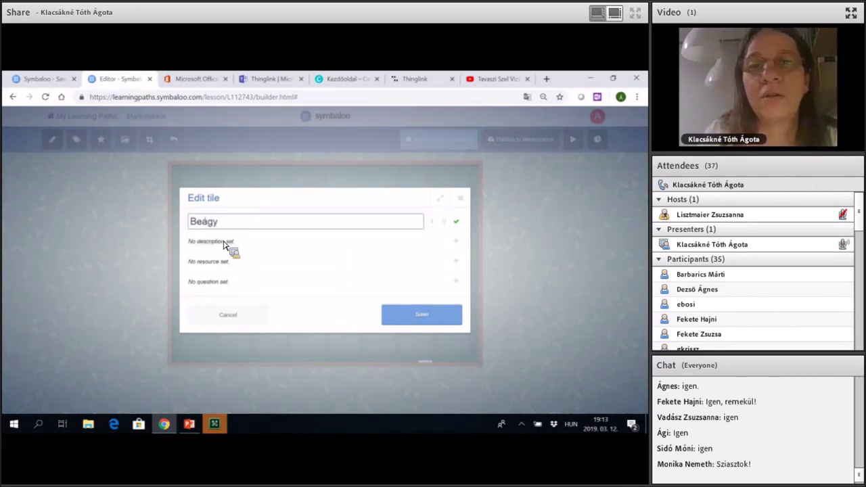
pyautogui.write('azás')
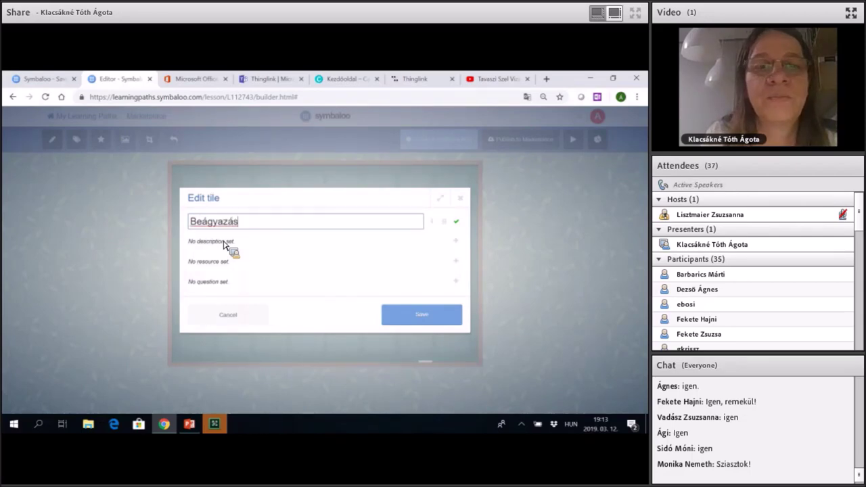
# Give the Beágyazás tile the description 'Gyakorolj!' and open a new browser tab.
pyautogui.click(224, 243)
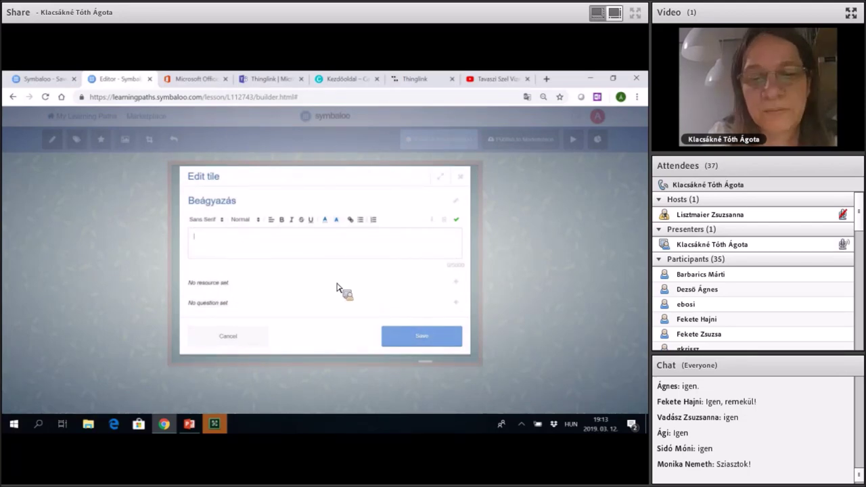
pyautogui.write('Gyakorolj!')
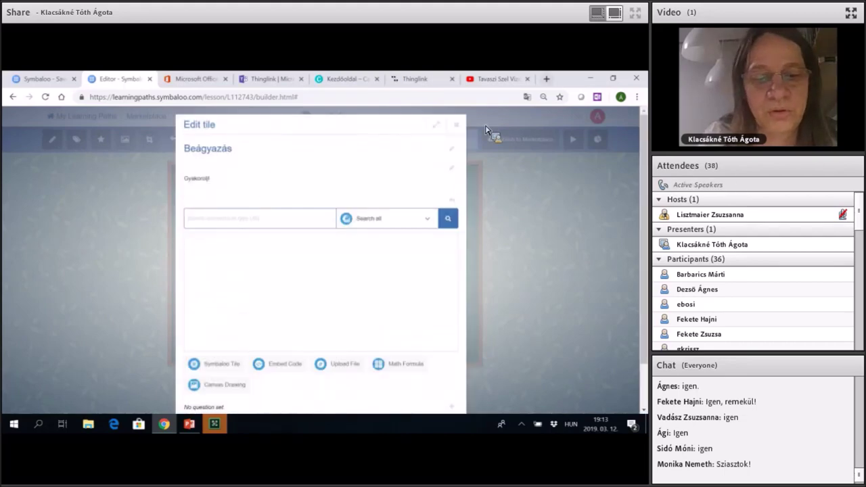
pyautogui.hotkey('ctrl', 't')
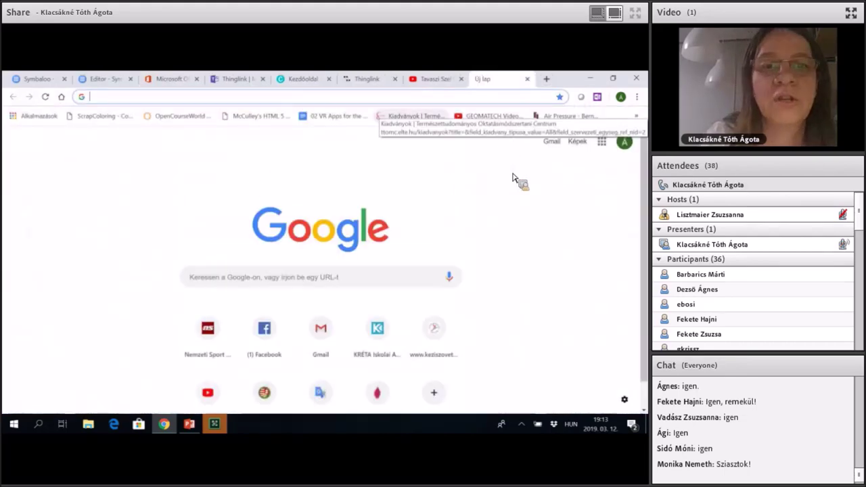
# Go to LearningApps.org and switch the site language to Magyar.
pyautogui.write('learnin')
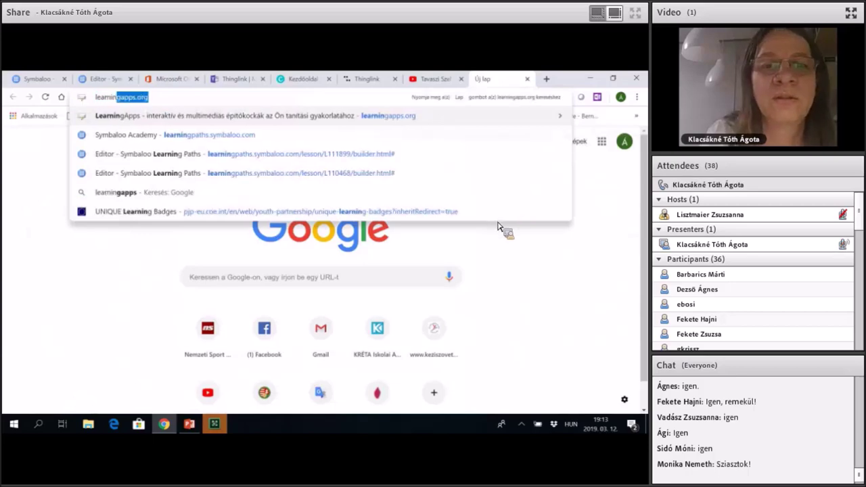
pyautogui.press('Return')
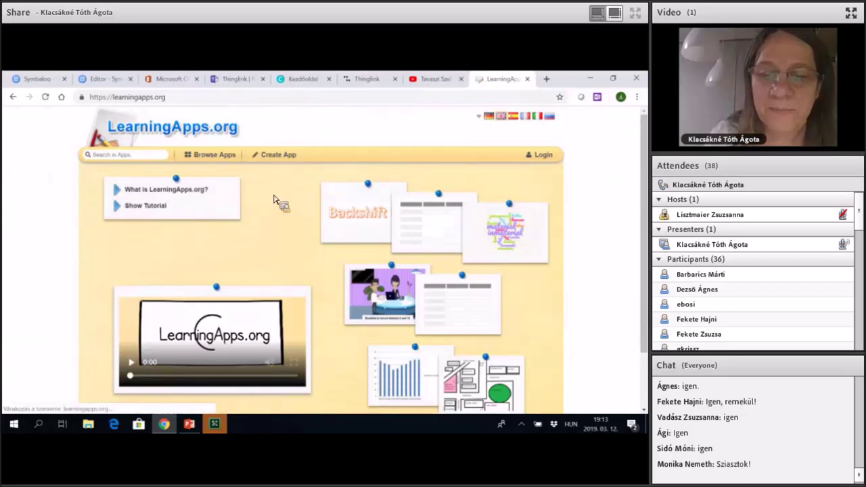
pyautogui.moveTo(480, 116)
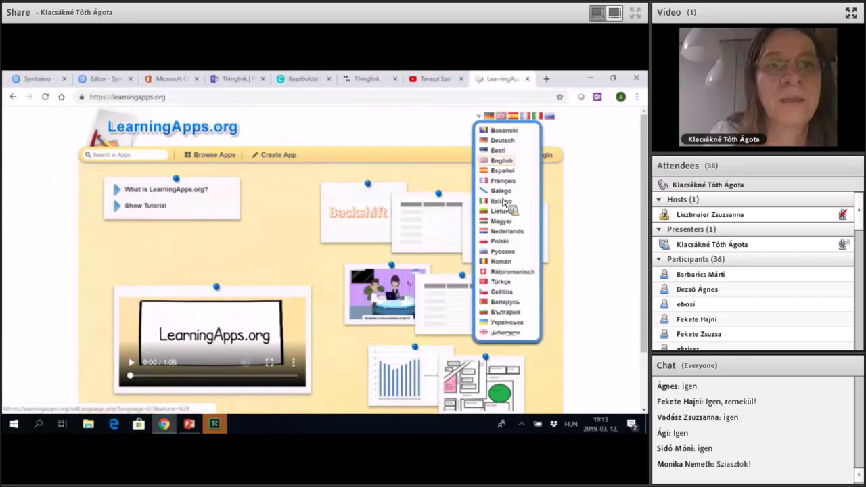
pyautogui.click(501, 221)
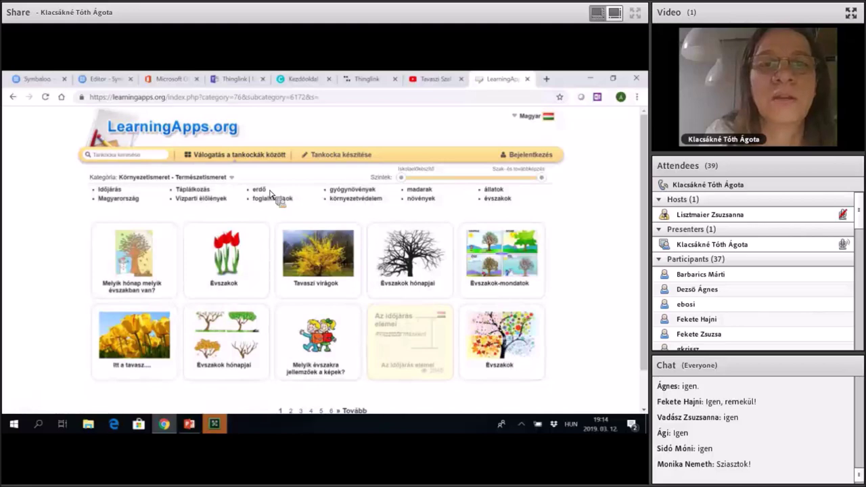
# Open the 'Itt a tavasz....' exercise, copy its embed code, and return to Symbaloo.
pyautogui.click(134, 335)
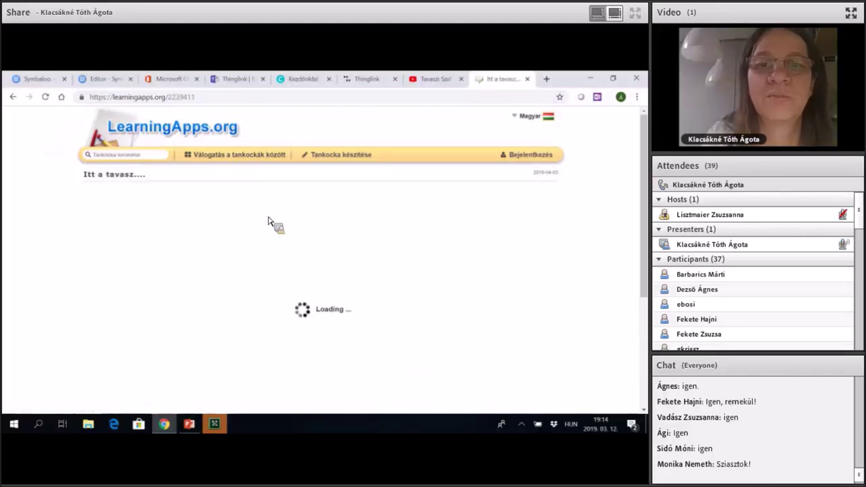
pyautogui.scroll(-2, 281, 376)
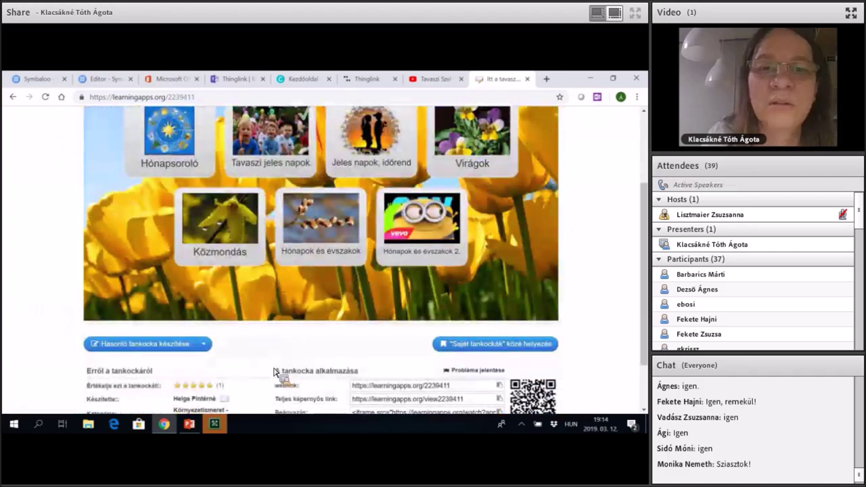
pyautogui.scroll(-1, 282, 348)
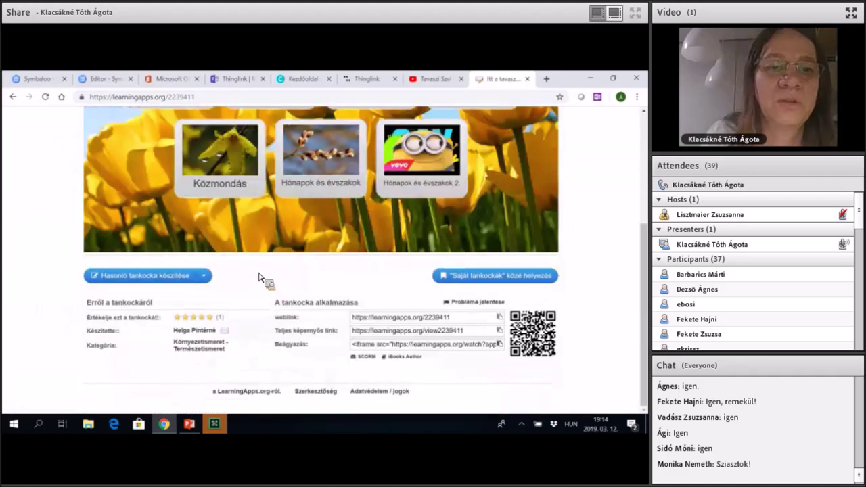
pyautogui.click(391, 343)
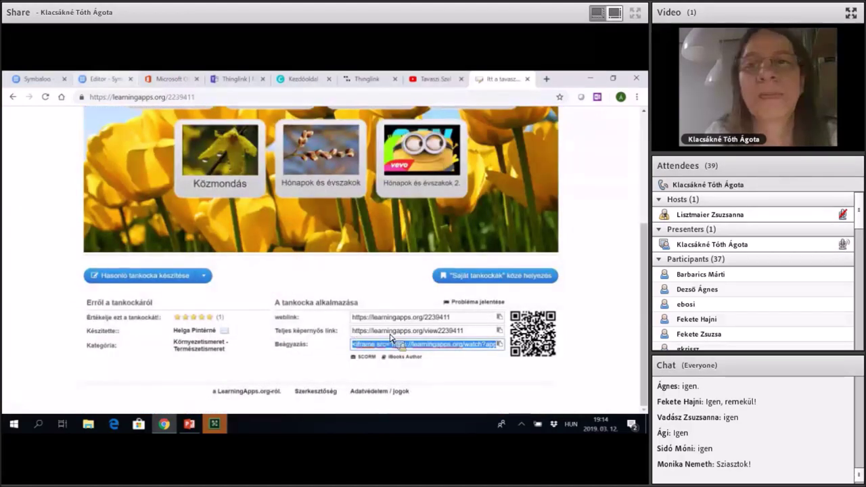
pyautogui.hotkey('ctrl', '2')
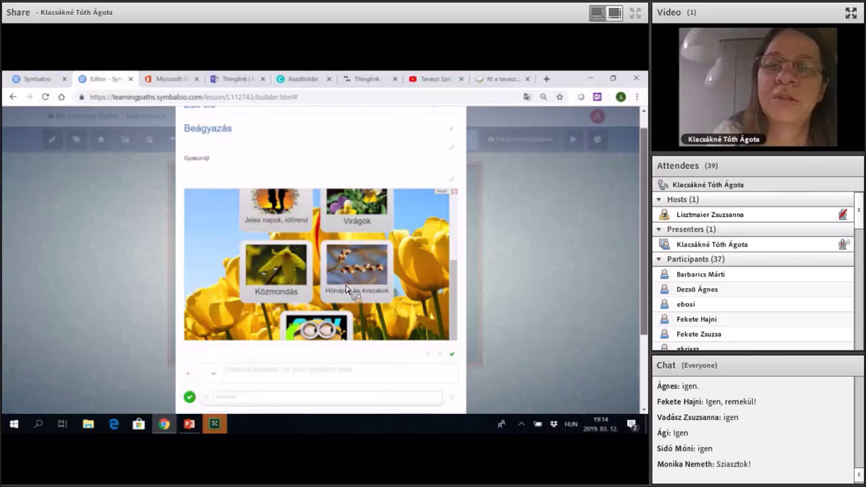
# Add the question 'Mennyire volt nehéz megoldani a feladatot?' to the Beágyazás tile.
pyautogui.scroll(-3, 347, 290)
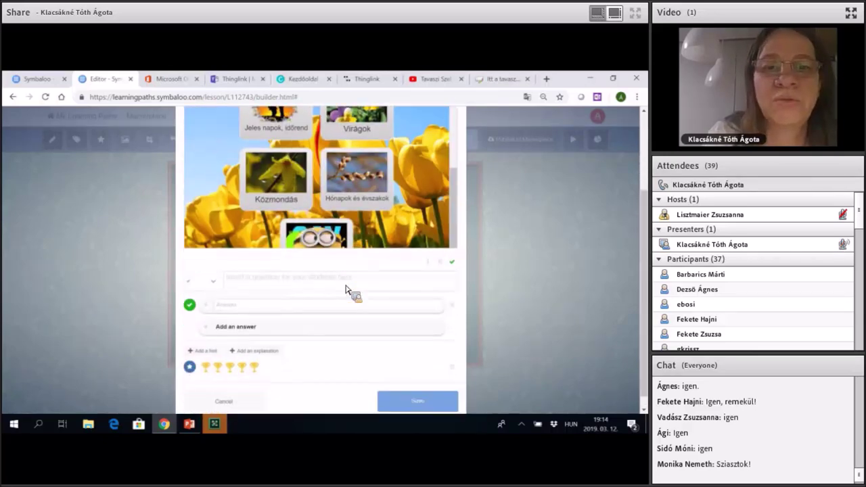
pyautogui.click(346, 289)
pyautogui.write('Menny')
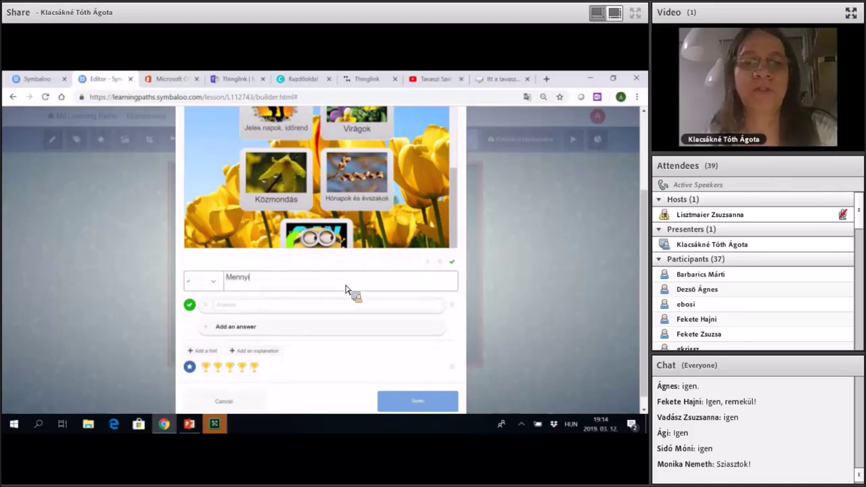
pyautogui.write('ire v')
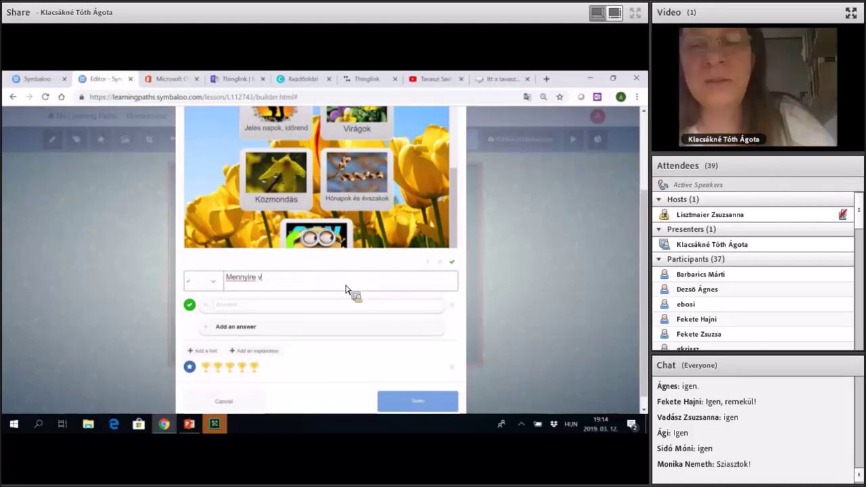
pyautogui.write('olt neh')
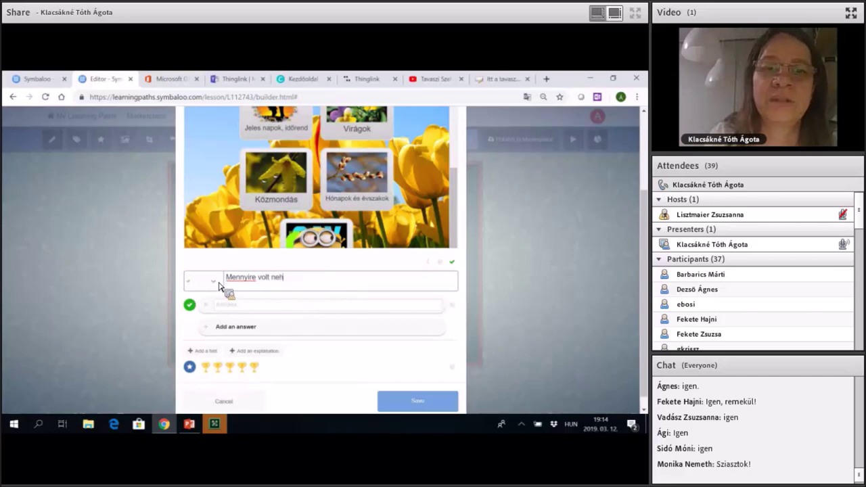
pyautogui.write('éz meg')
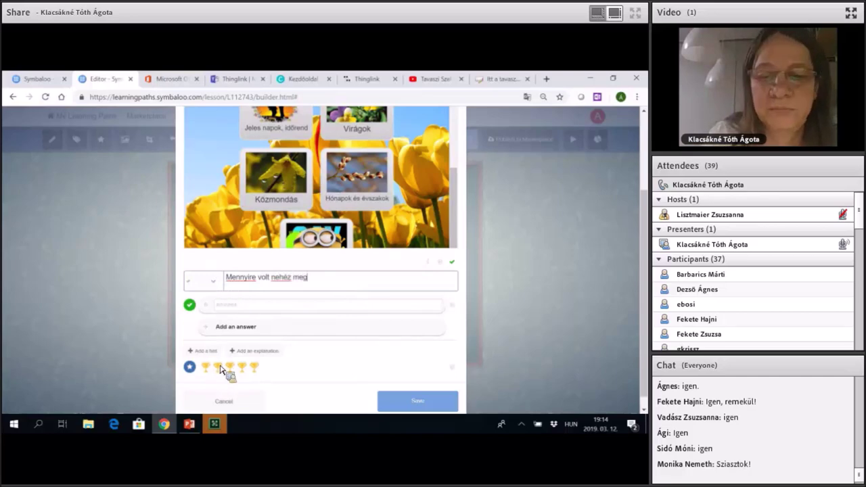
pyautogui.write('oldani a ')
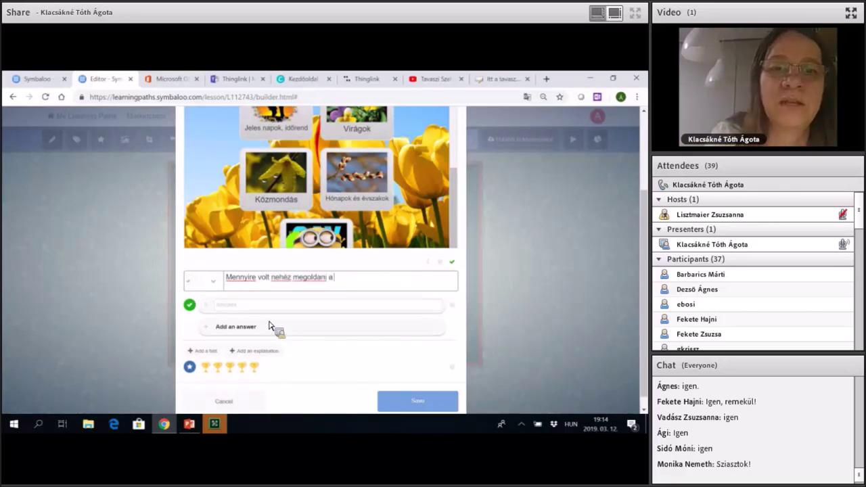
pyautogui.write('feladat')
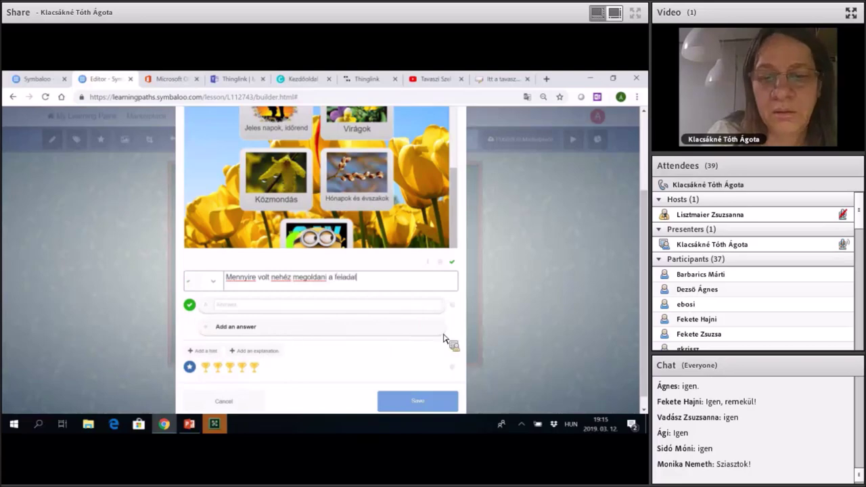
pyautogui.write('ot?')
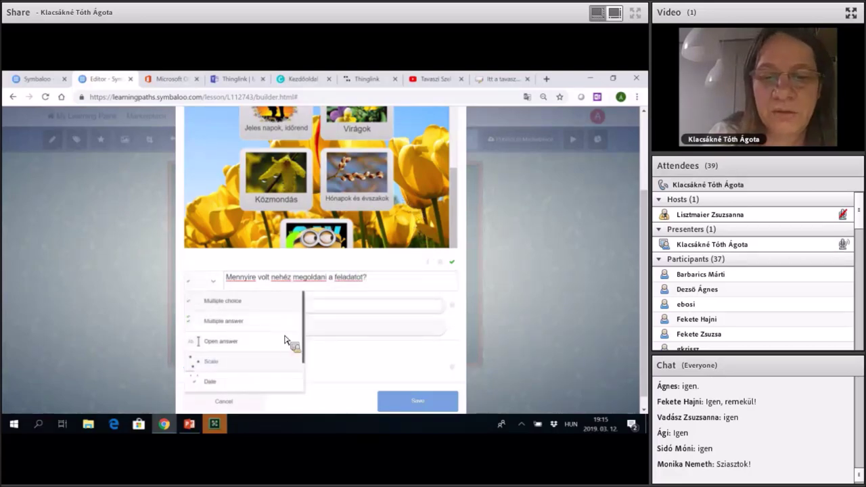
# Make it a 1–4 scale question labelled 'Könnyű' to 'Nagyon nehéz' and return to the board.
pyautogui.press('Return')
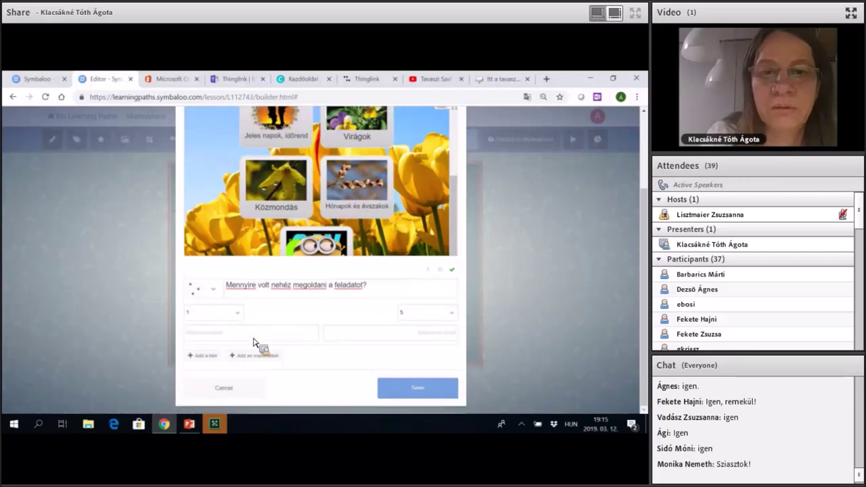
pyautogui.click(405, 312)
pyautogui.press('Up')
pyautogui.press('Up')
pyautogui.press('Up')
pyautogui.press('Up')
pyautogui.press('Up')
pyautogui.press('Up')
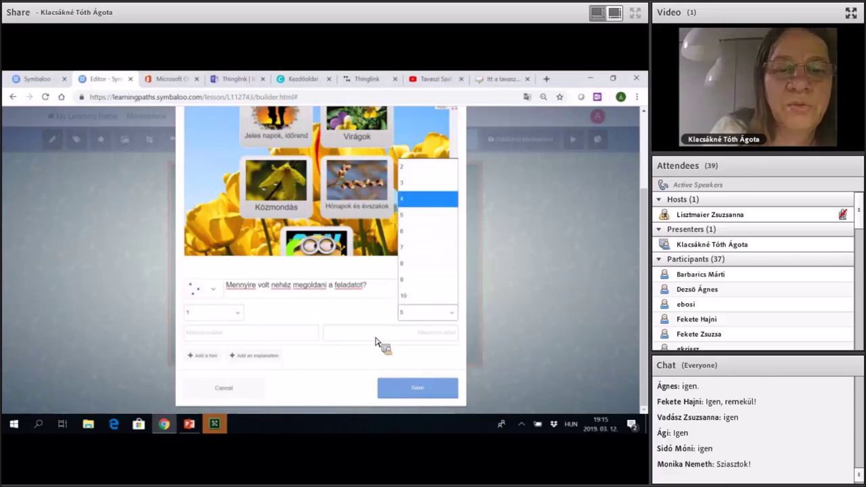
pyautogui.press('Return')
pyautogui.press('Tab')
pyautogui.write('Könnyű')
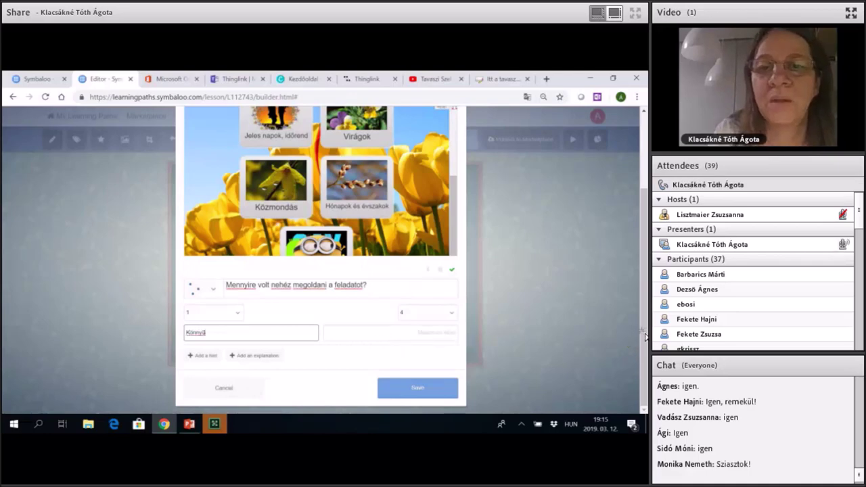
pyautogui.press('Tab')
pyautogui.write('Nagyon nehéz')
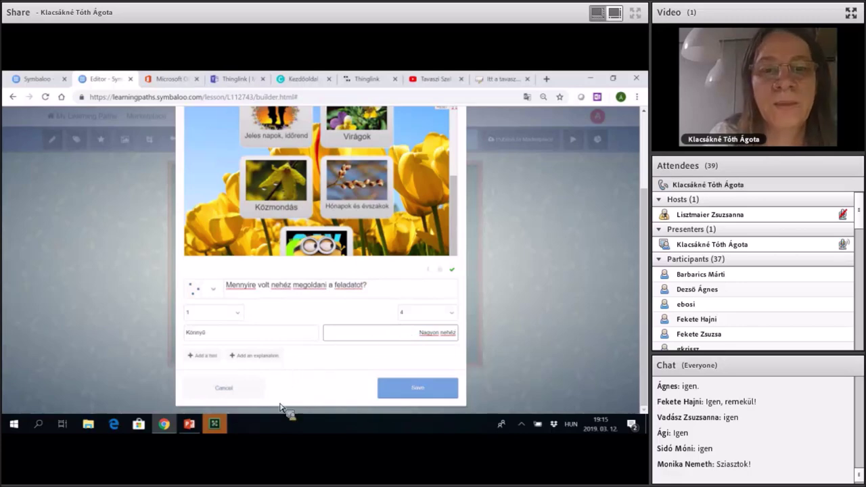
pyautogui.click(305, 408)
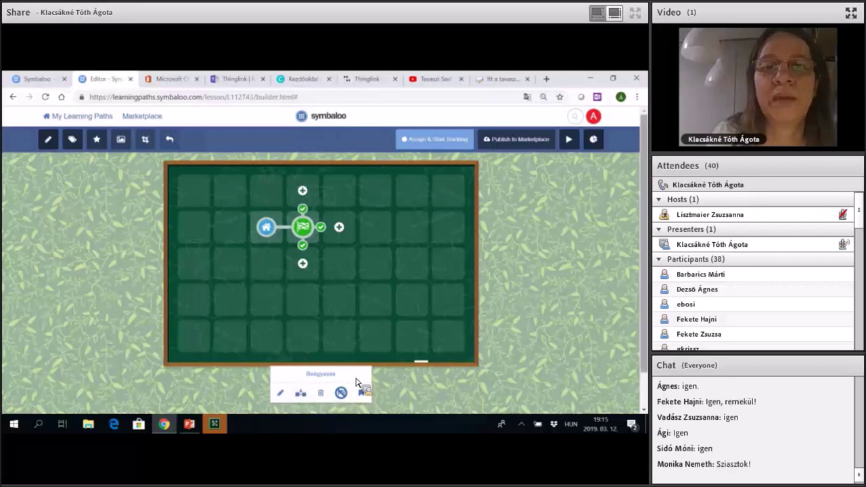
# Deselect the Beágyazás tile, create a new own-resource tile next to it, and title it 'Weblap'.
pyautogui.click(357, 383)
pyautogui.scroll(-1, 357, 383)
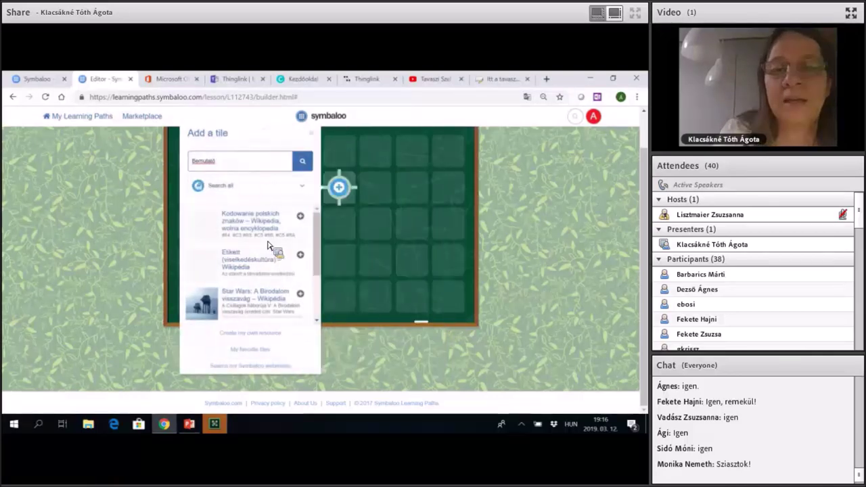
pyautogui.click(244, 267)
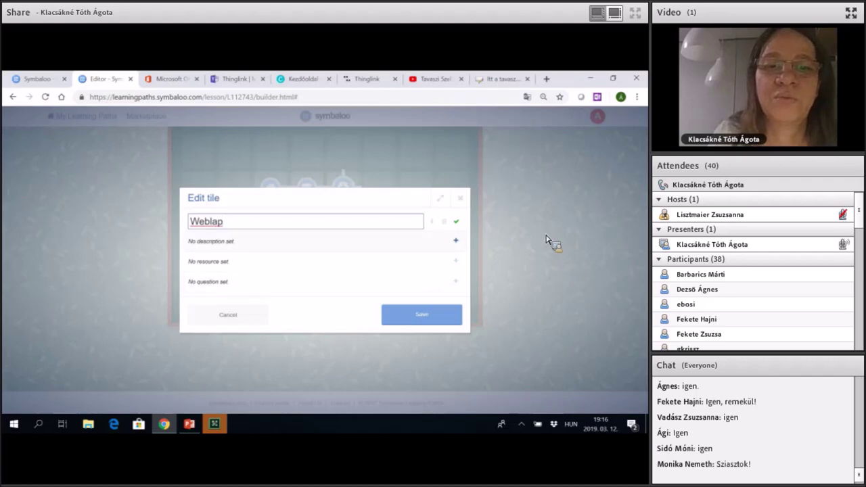
pyautogui.press('Return')
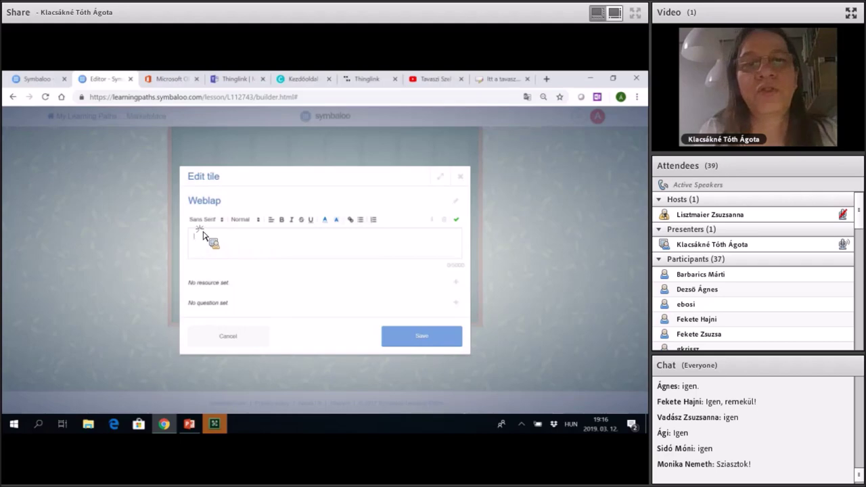
# Open the Hungarian PhET site in a new tab and browse the HTML5 simulations for Halmazállapotok.
pyautogui.hotkey('ctrl', 't')
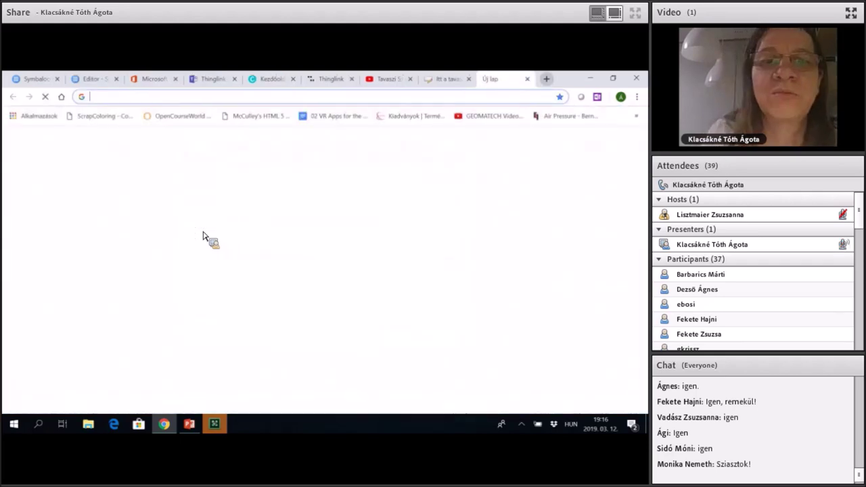
pyautogui.write('phet')
pyautogui.press('Return')
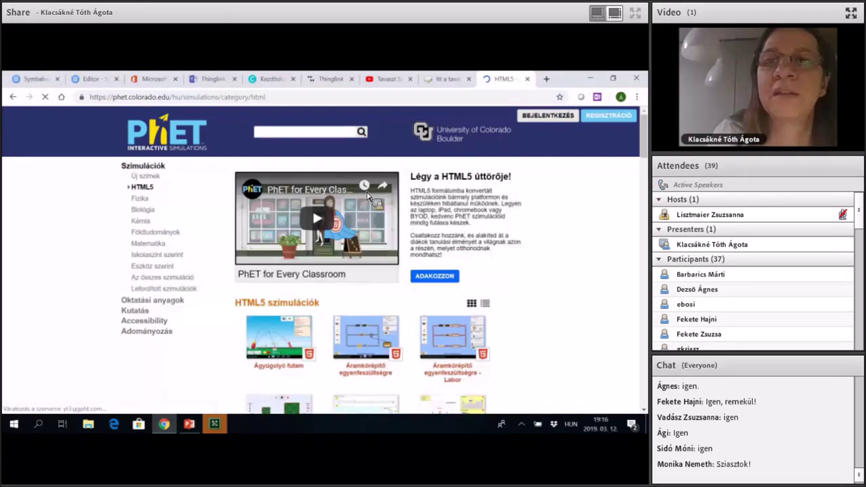
pyautogui.scroll(-3, 367, 196)
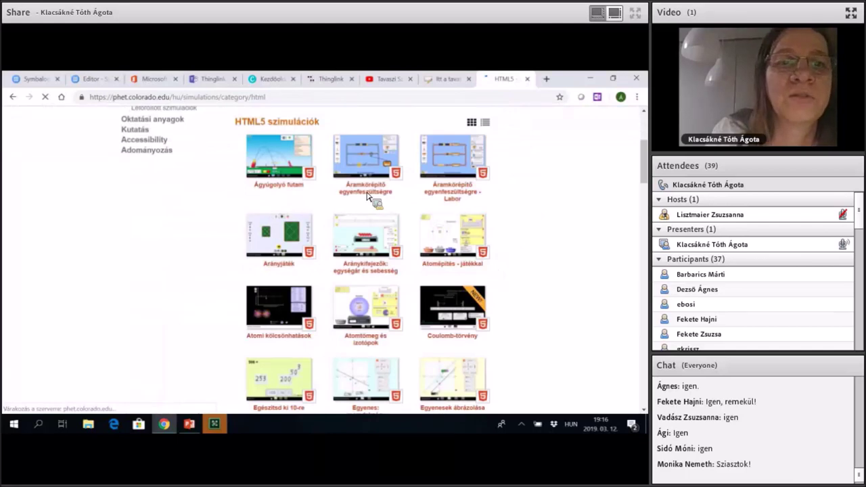
pyautogui.scroll(-4, 368, 196)
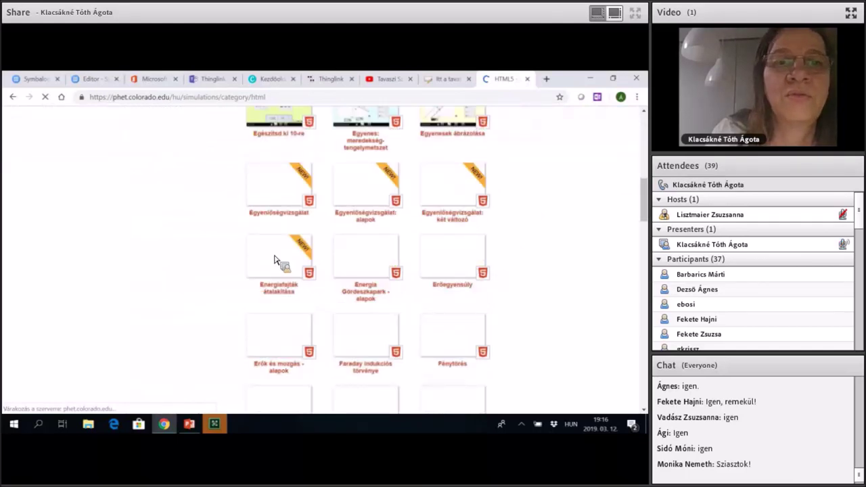
pyautogui.scroll(-6, 315, 245)
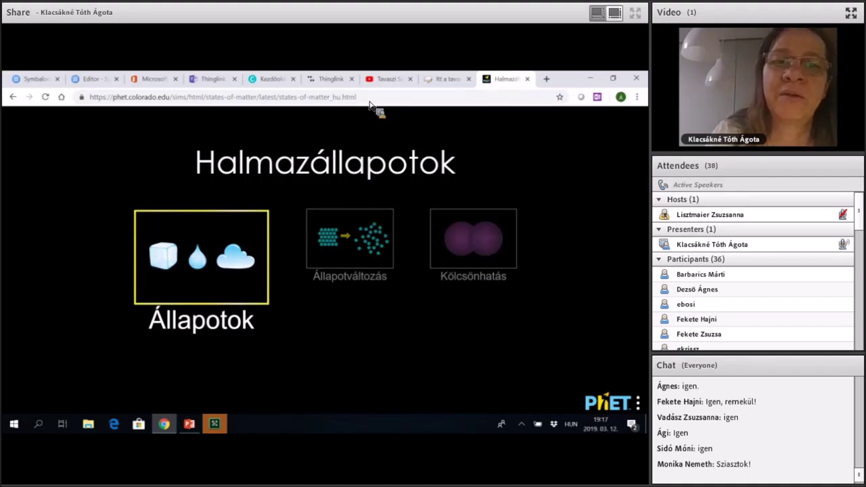
# Append ?screens=1 to the Halmazállapotok address, select it, and return to the Symbaloo editor tab.
pyautogui.click(369, 102)
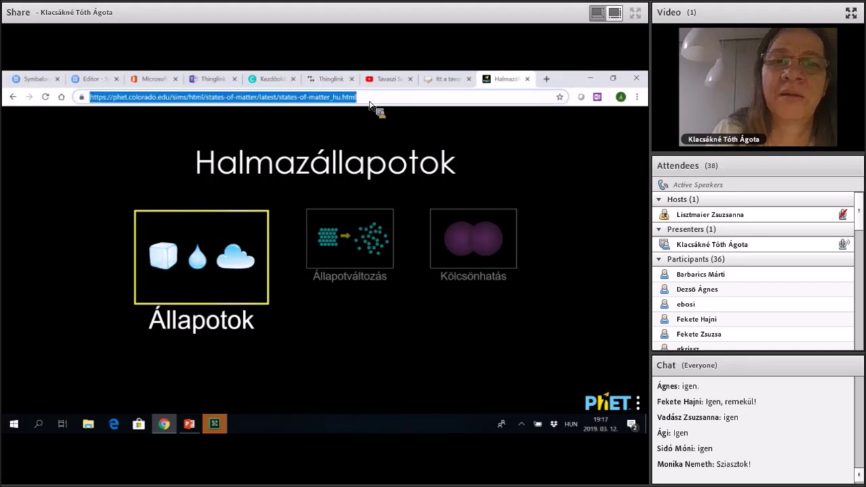
pyautogui.press('End')
pyautogui.write('?')
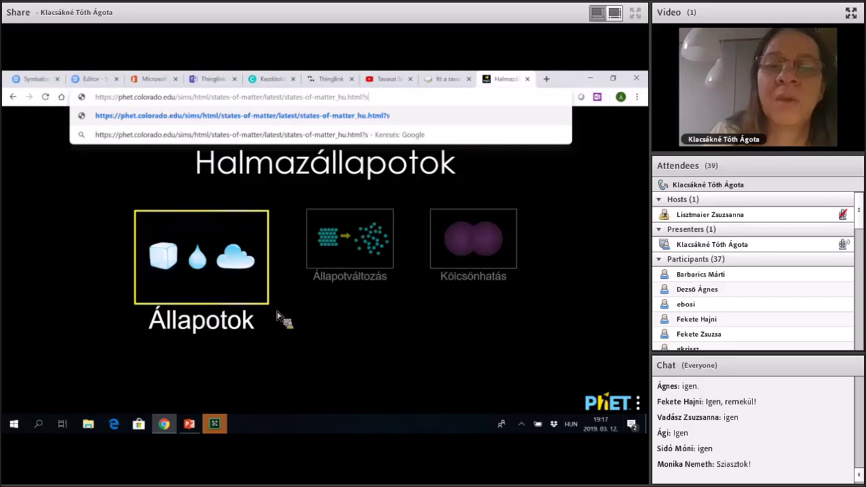
pyautogui.write('eenc')
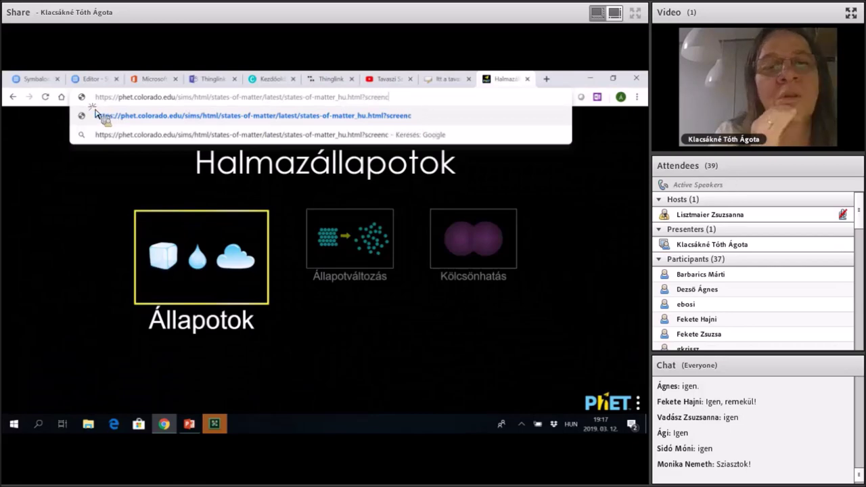
pyautogui.press('BackSpace')
pyautogui.write('s')
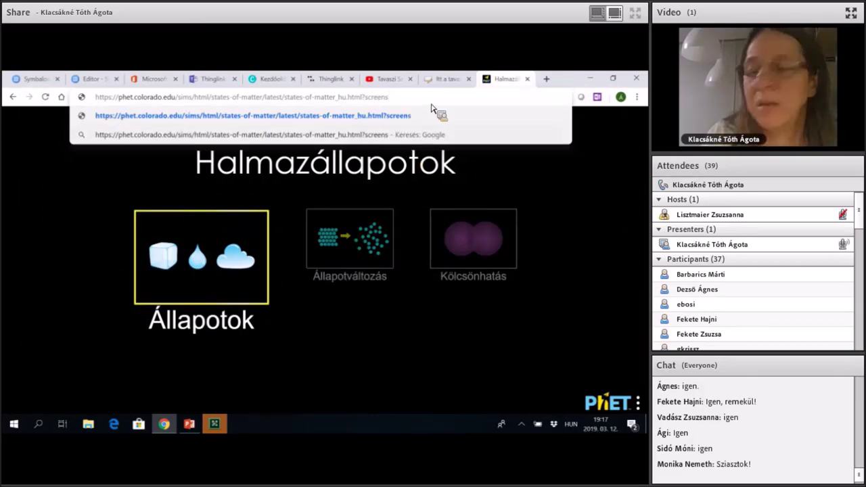
pyautogui.write('=')
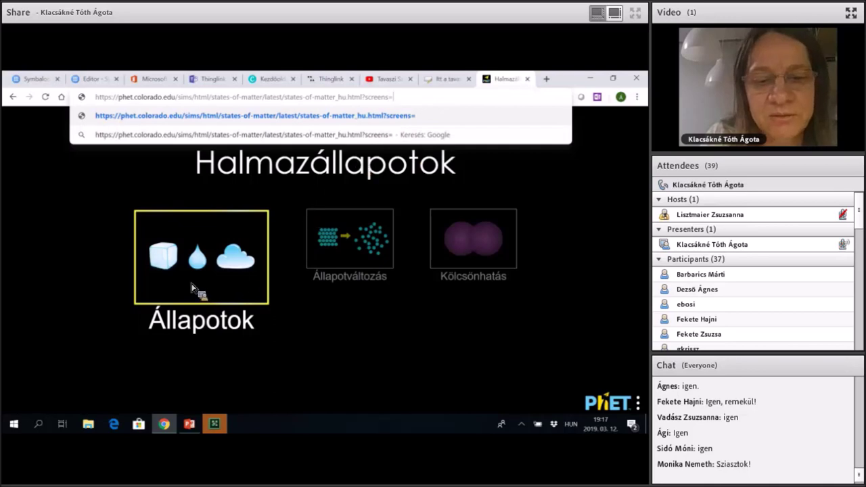
pyautogui.write('1')
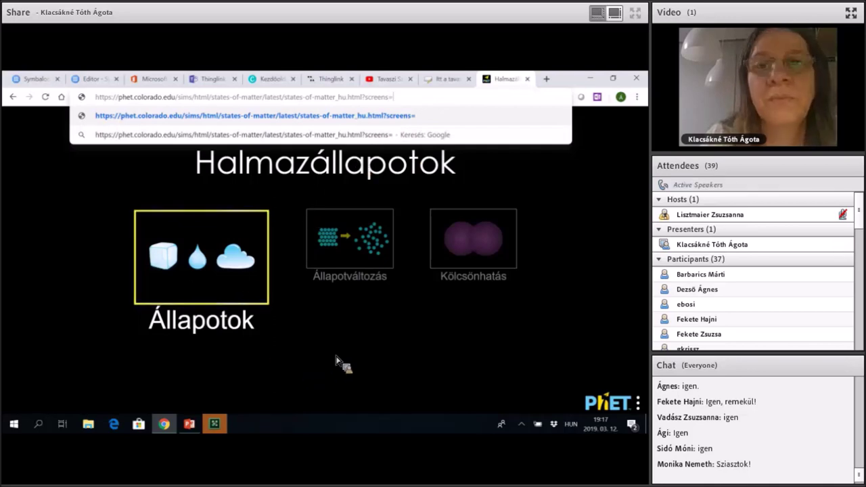
pyautogui.hotkey('ctrl', 'shift', 'Left')
pyautogui.hotkey('ctrl', 'shift', 'Left')
pyautogui.hotkey('ctrl', 'shift', 'Left')
pyautogui.hotkey('ctrl', 'shift', 'Left')
pyautogui.hotkey('ctrl', 'shift', 'Left')
pyautogui.hotkey('ctrl', 'shift', 'Left')
pyautogui.hotkey('ctrl', 'shift', 'Left')
pyautogui.hotkey('ctrl', 'shift', 'Left')
pyautogui.hotkey('ctrl', 'shift', 'Left')
pyautogui.hotkey('ctrl', 'shift', 'Left')
pyautogui.hotkey('ctrl', 'shift', 'Left')
pyautogui.hotkey('ctrl', 'shift', 'Left')
pyautogui.hotkey('ctrl', 'shift', 'Left')
pyautogui.hotkey('ctrl', 'shift', 'Left')
pyautogui.hotkey('ctrl', 'shift', 'Left')
pyautogui.hotkey('ctrl', 'shift', 'Left')
pyautogui.hotkey('ctrl', 'c')
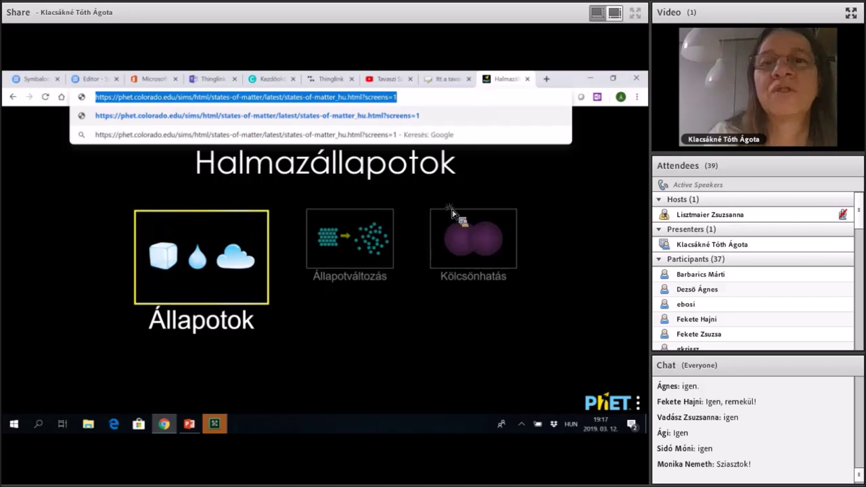
pyautogui.hotkey('ctrl', '2')
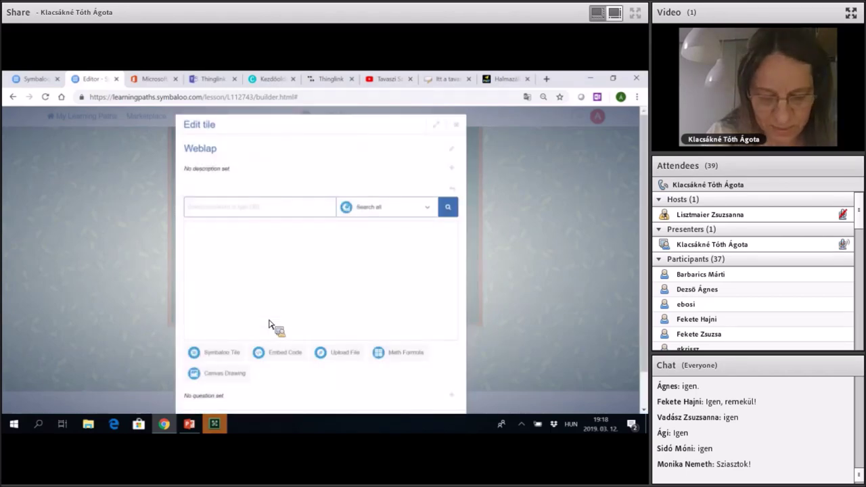
# Embed the pasted PhET URL in the Weblap tile with description 'Tanulmányozd a szimulációt'.
pyautogui.hotkey('ctrl', 'v')
pyautogui.press('Return')
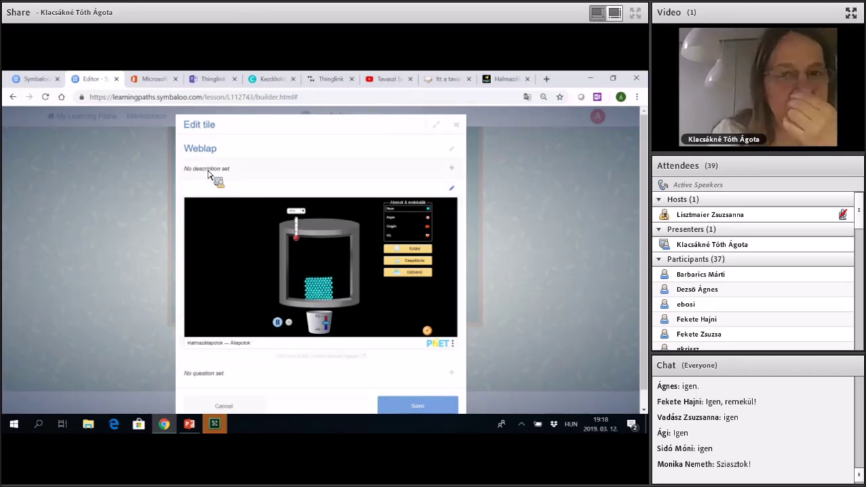
pyautogui.click(208, 170)
pyautogui.write('Tanulmány')
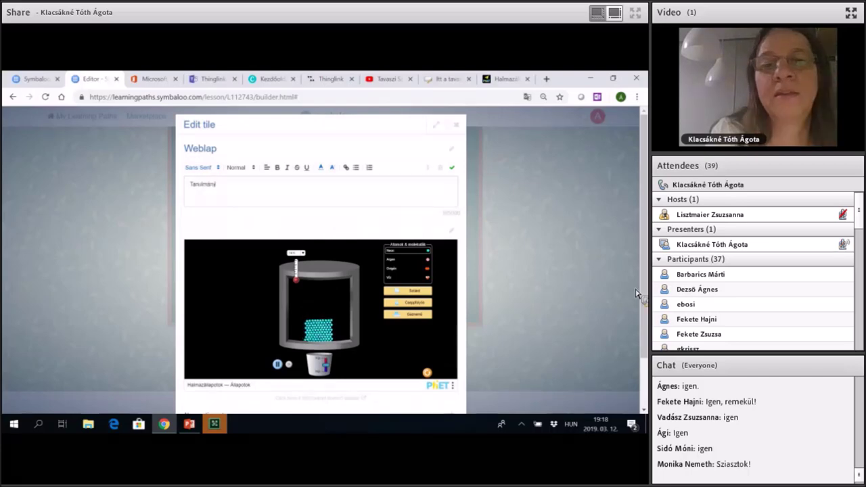
pyautogui.write('ozd a szimu')
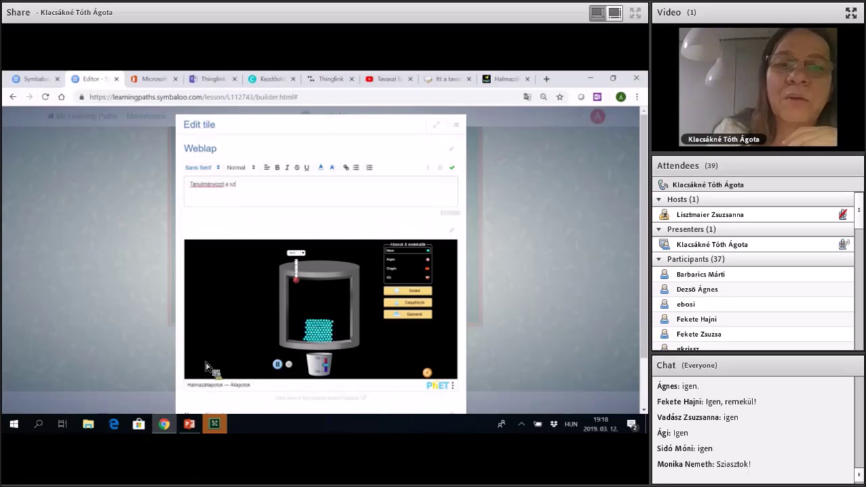
pyautogui.write('lációt!')
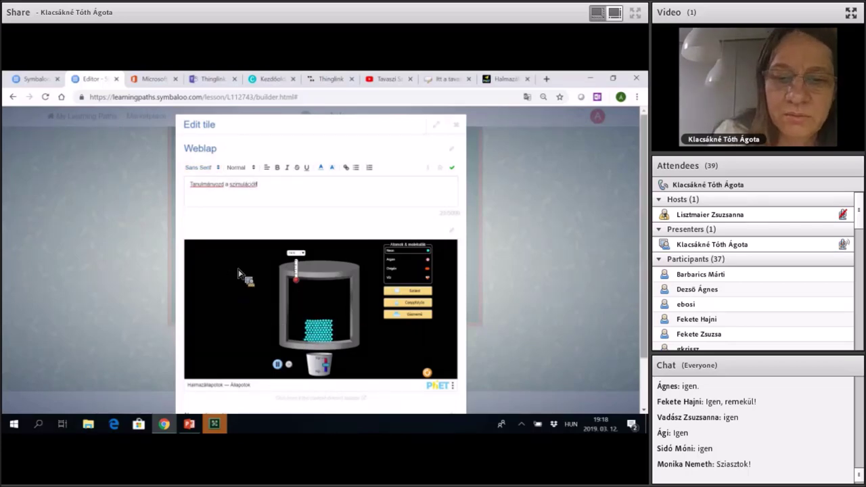
pyautogui.scroll(-2, 238, 274)
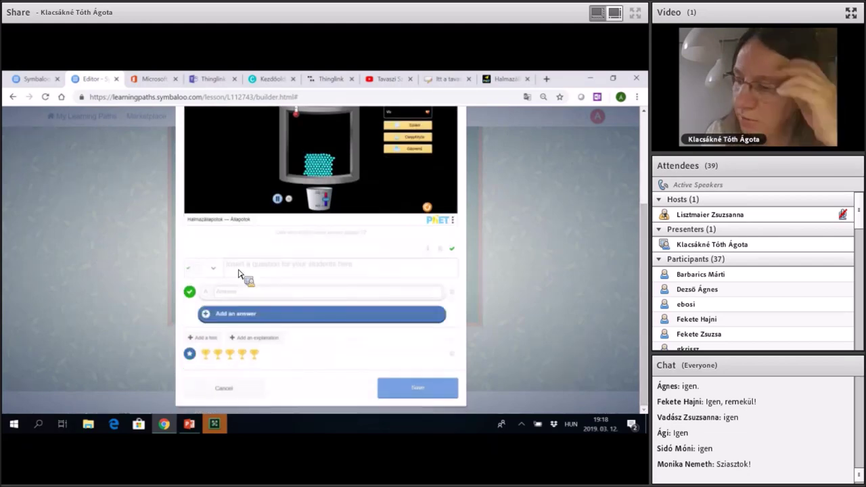
# Write the question 'Igaz-e, hogy az oxigén -160 C°-on gáz?'.
pyautogui.click(238, 271)
pyautogui.write('Igaz-e, hogy az')
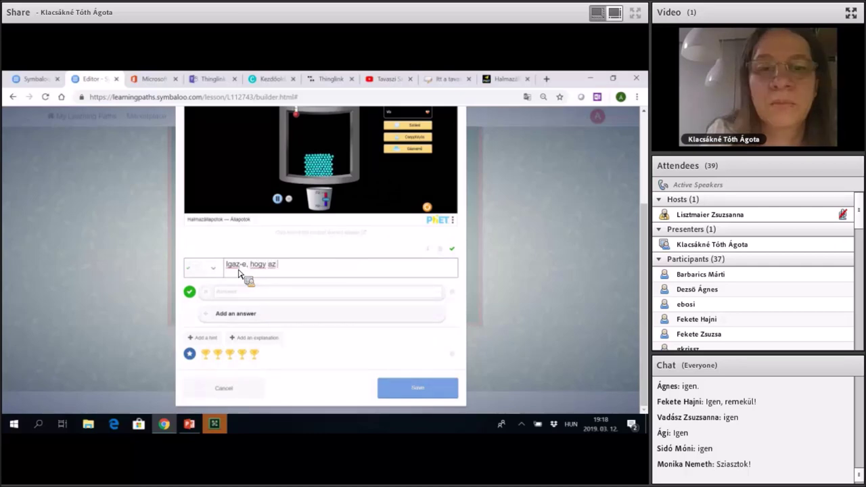
pyautogui.write('oxi')
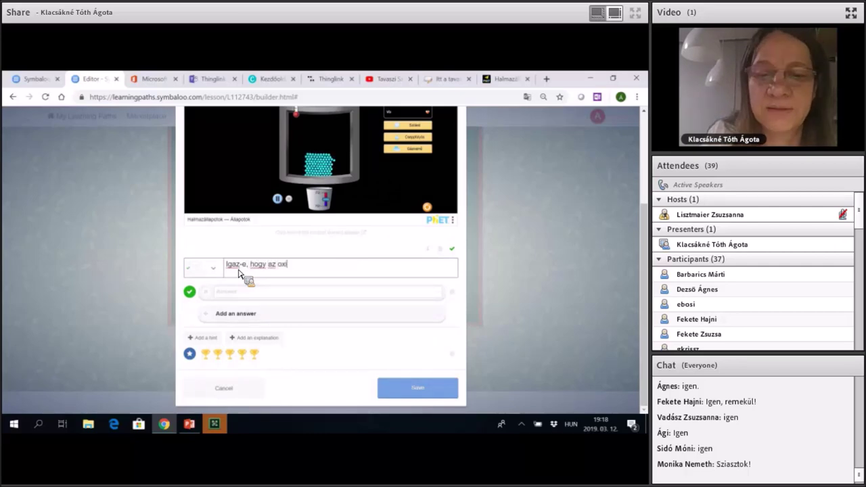
pyautogui.write('gén ')
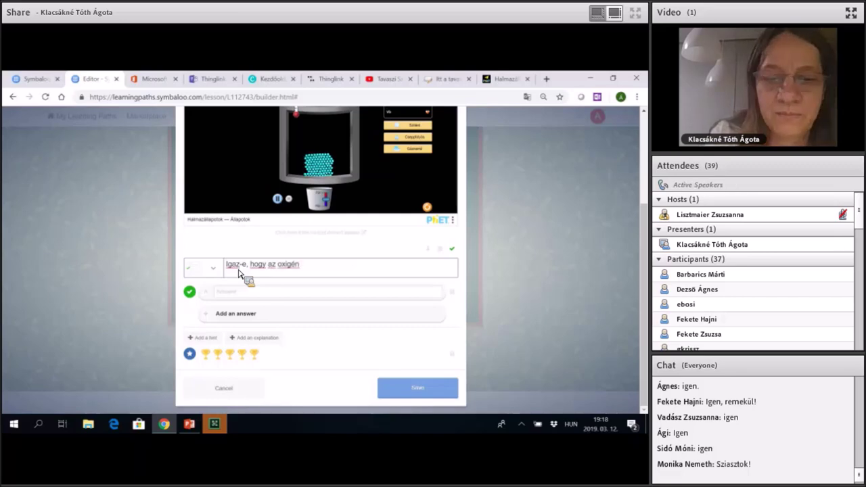
pyautogui.write('-160')
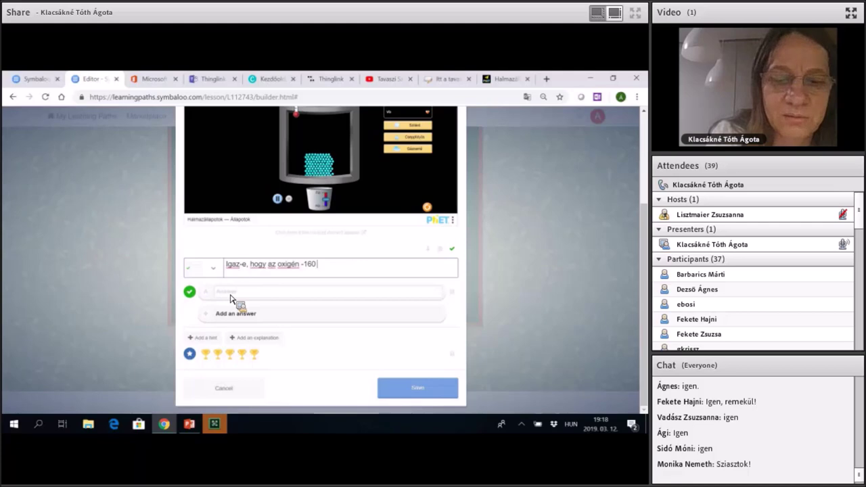
pyautogui.write('C')
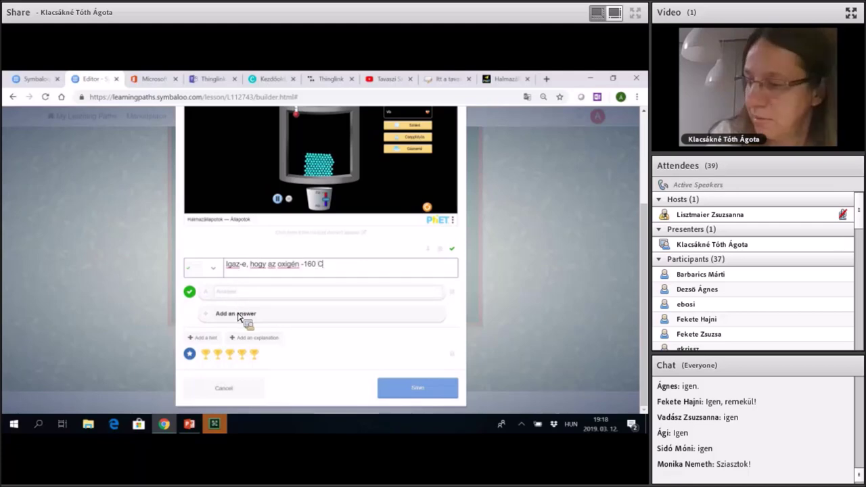
pyautogui.write('°-o')
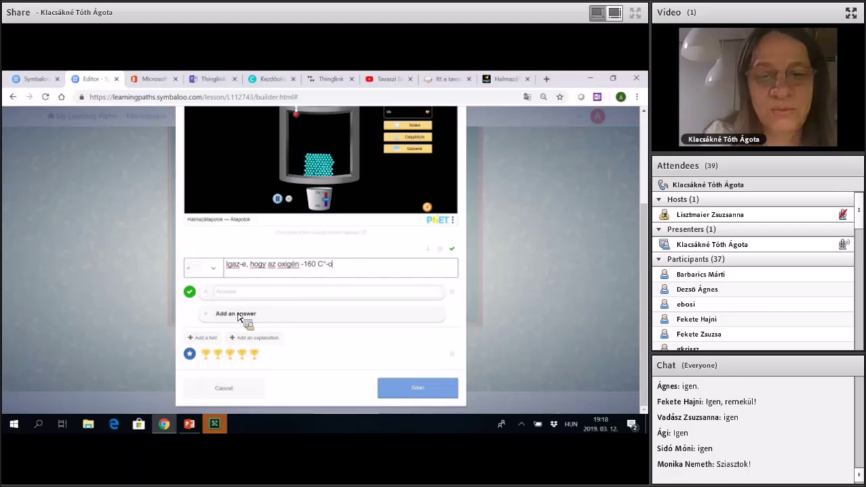
pyautogui.write('n gáz?')
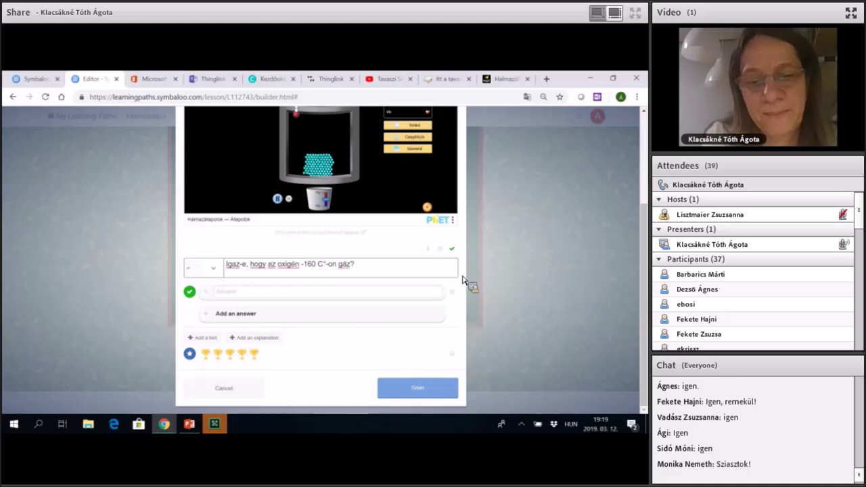
pyautogui.press('Tab')
# Add the answers Igaz as correct and Hamis as wrong.
pyautogui.click(218, 384)
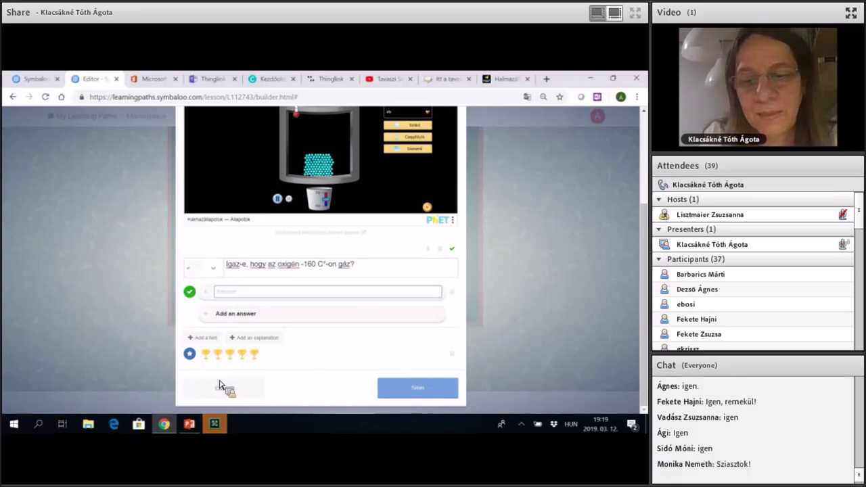
pyautogui.write('Igaz')
pyautogui.press('Tab')
pyautogui.press('Return')
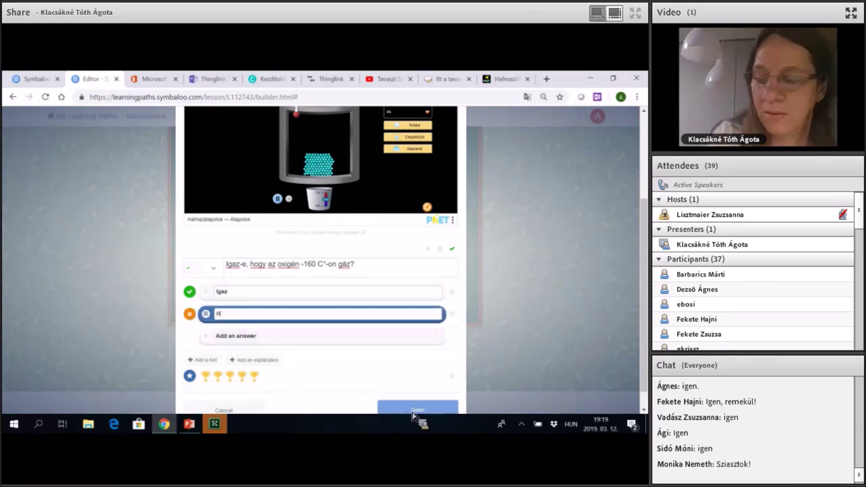
pyautogui.write('Hamis')
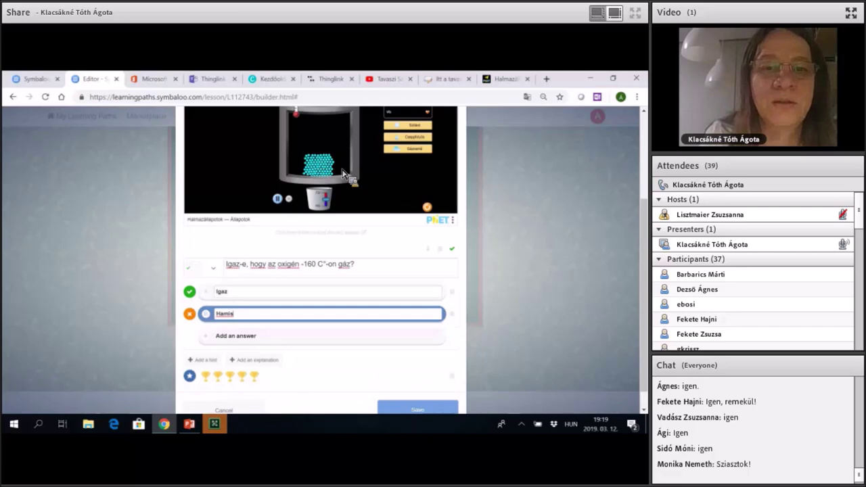
pyautogui.click(341, 232)
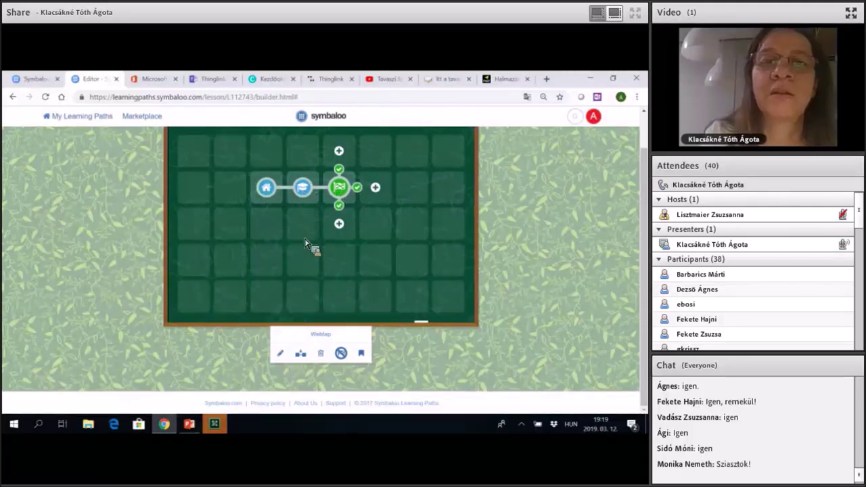
# Select the second tile on the learning path board.
pyautogui.click(304, 190)
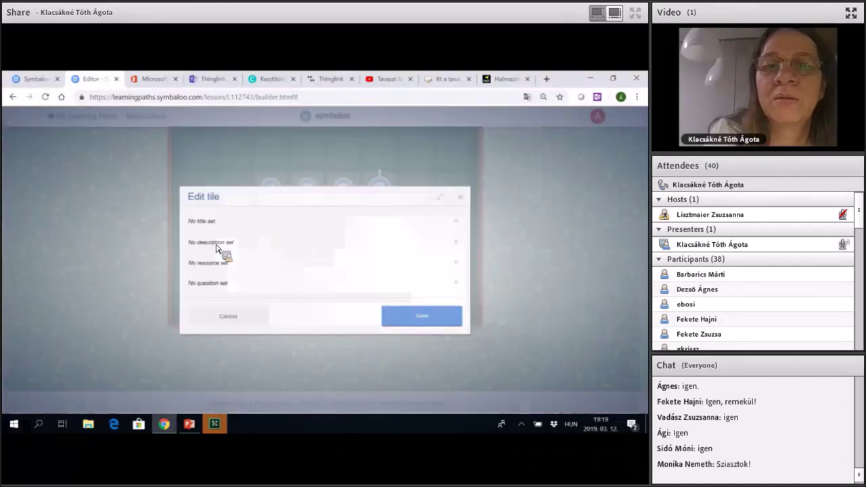
# Title the tile 'Dokumentum', describe it as 'Olvasd el!', and show its resource choices.
pyautogui.write('Dokumentum')
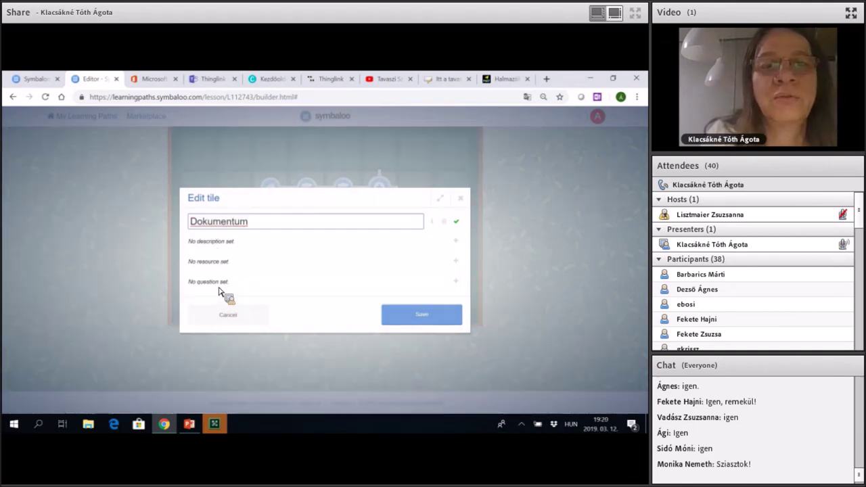
pyautogui.click(211, 241)
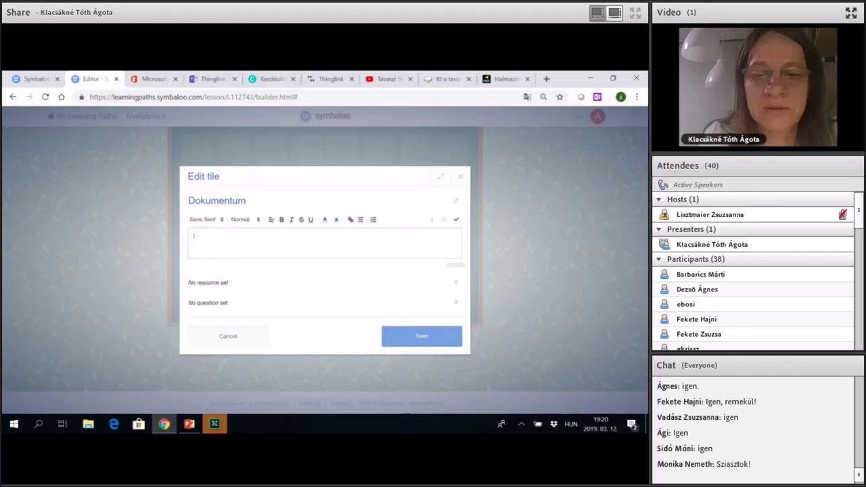
pyautogui.write('Ol')
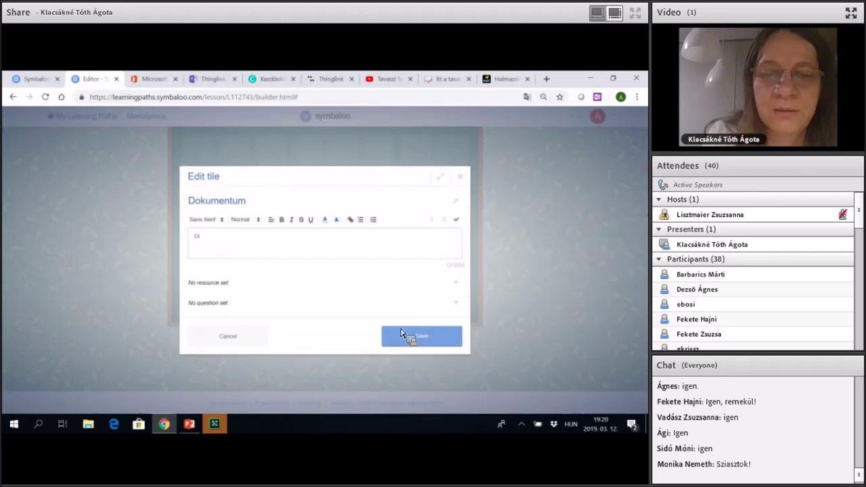
pyautogui.write('v')
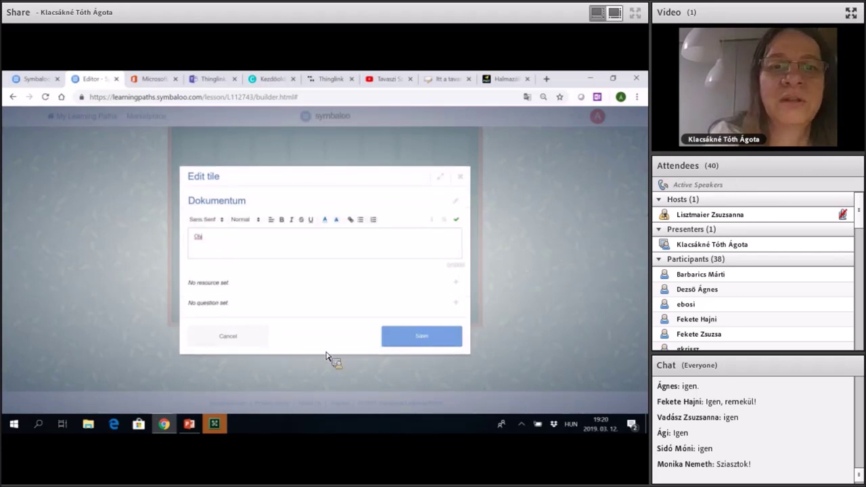
pyautogui.write('asd el')
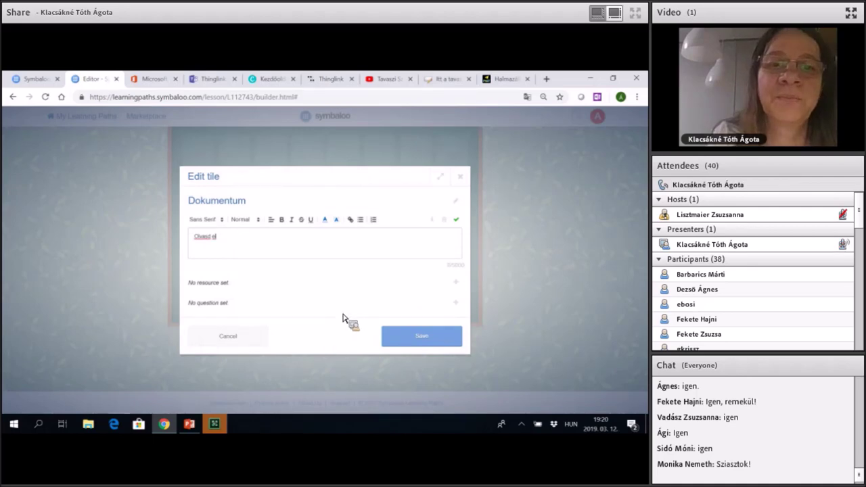
pyautogui.write('!')
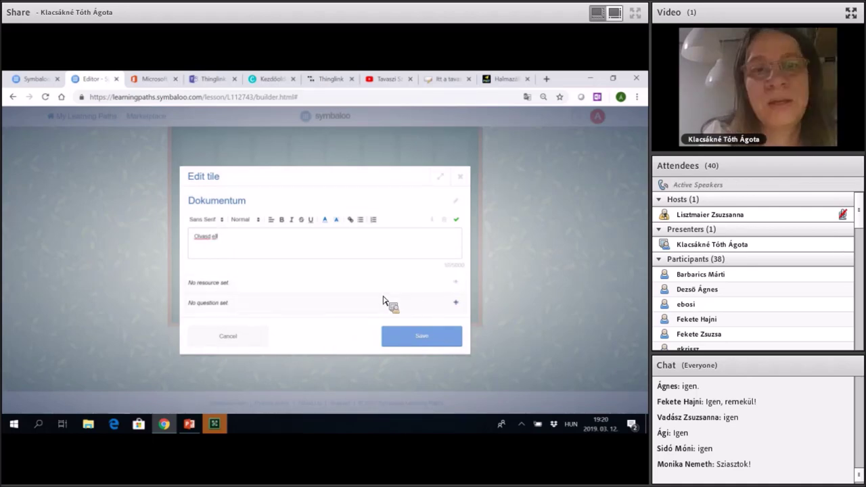
pyautogui.click(429, 286)
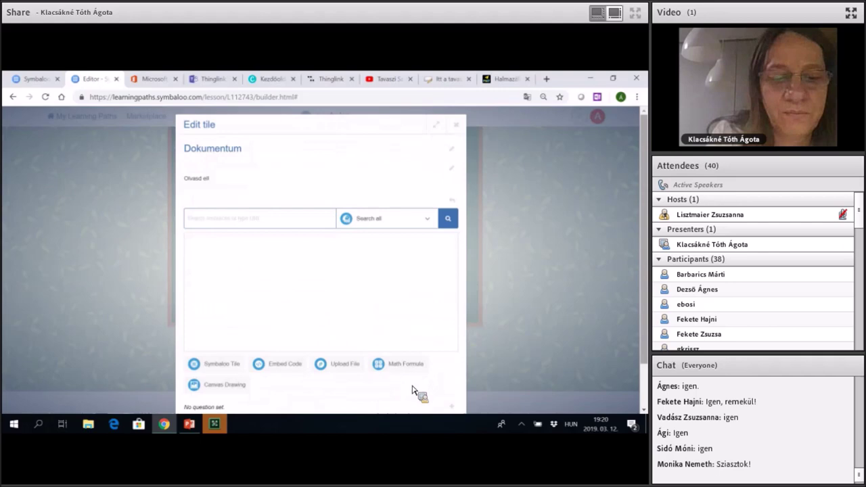
# Upload the tavasz file from the computer as the tile's resource.
pyautogui.scroll(-1, 417, 386)
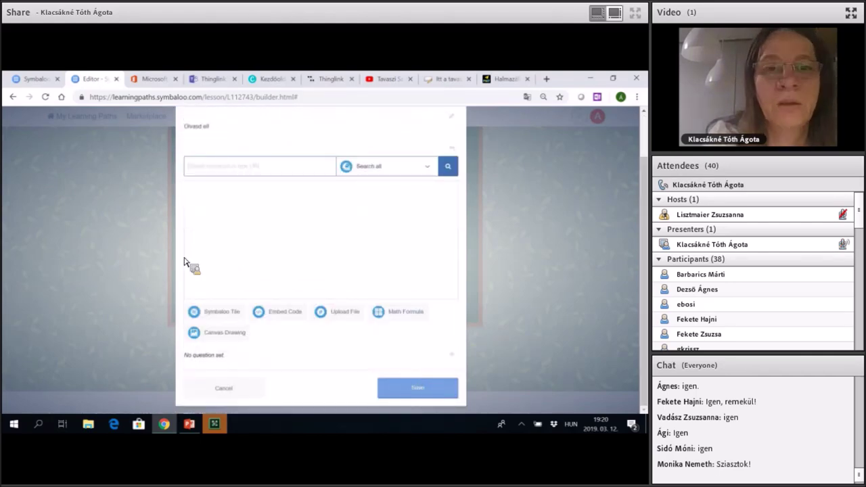
pyautogui.click(99, 244)
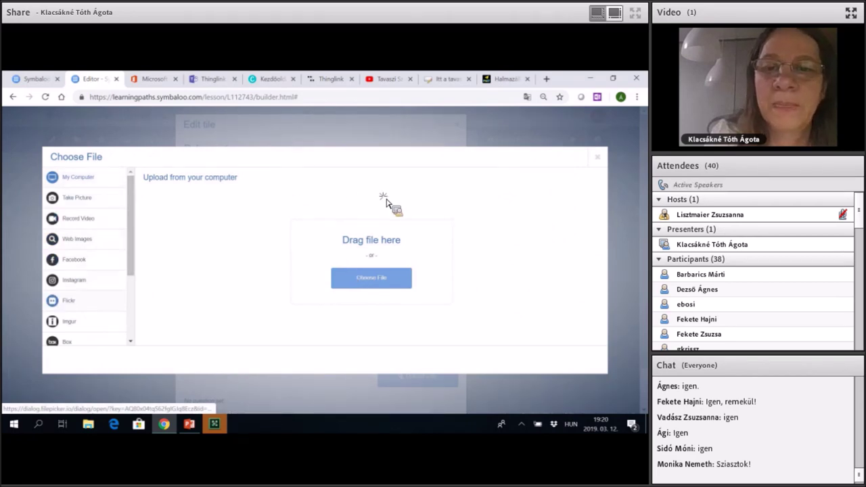
pyautogui.scroll(-3, 183, 206)
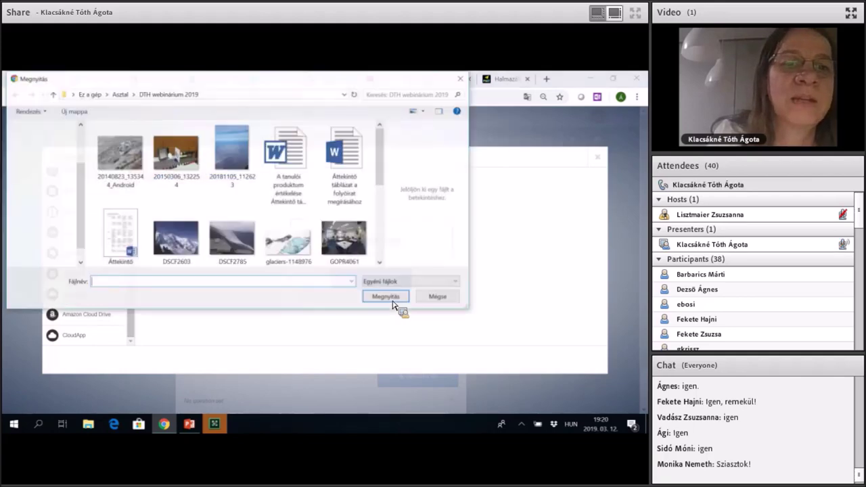
pyautogui.scroll(-5, 237, 193)
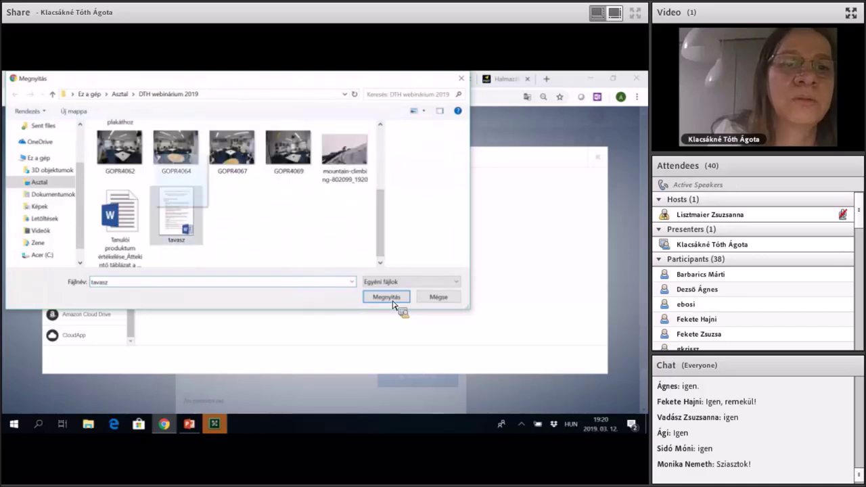
pyautogui.click(176, 215)
pyautogui.press('Return')
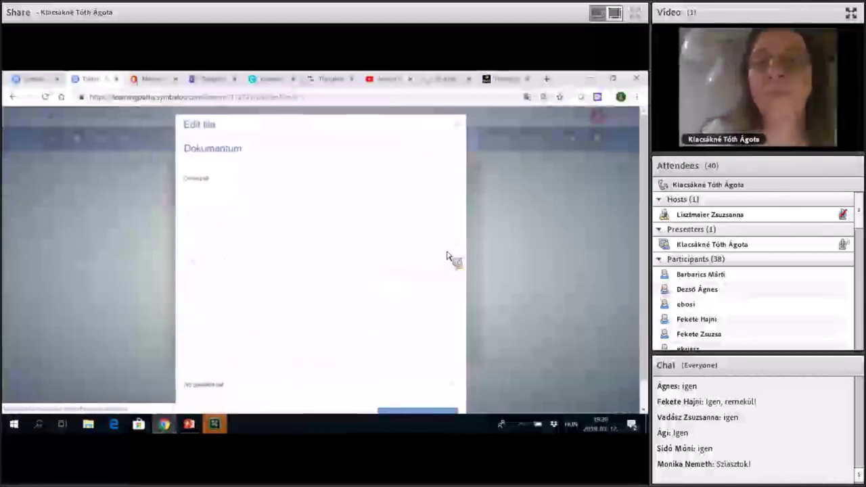
# Scroll through the tavasz document preview and down to the question form.
pyautogui.scroll(-1, 447, 256)
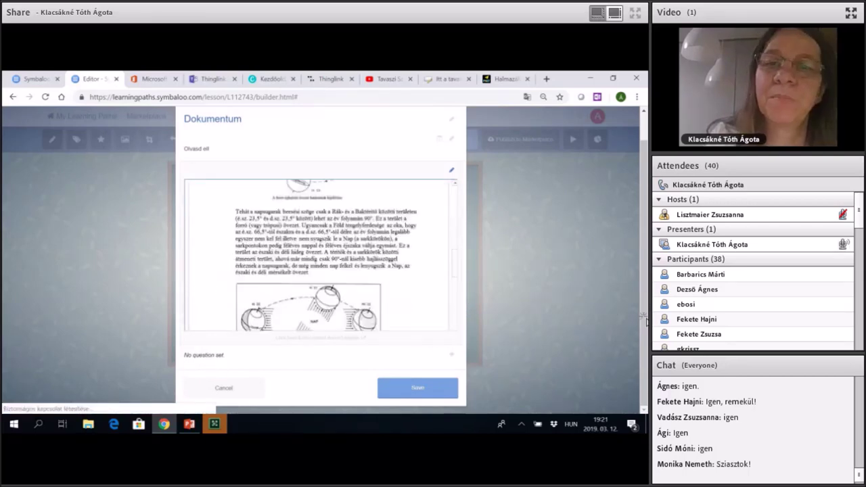
pyautogui.scroll(-5, 373, 271)
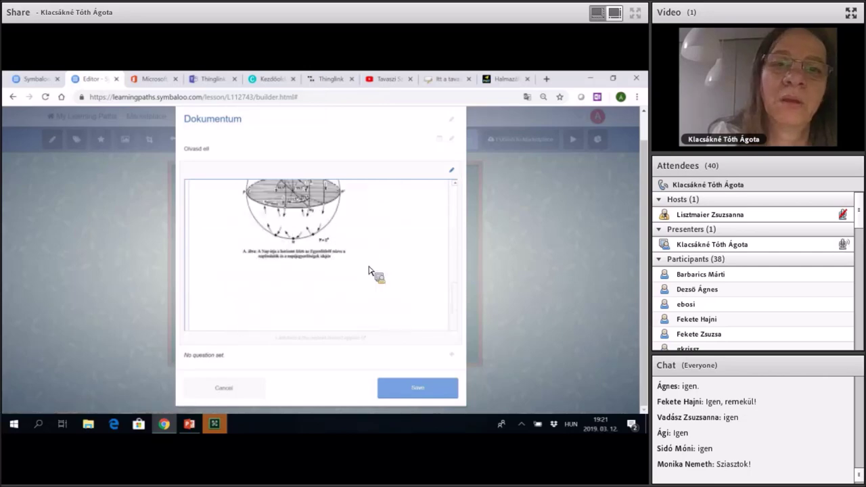
pyautogui.scroll(3, 370, 270)
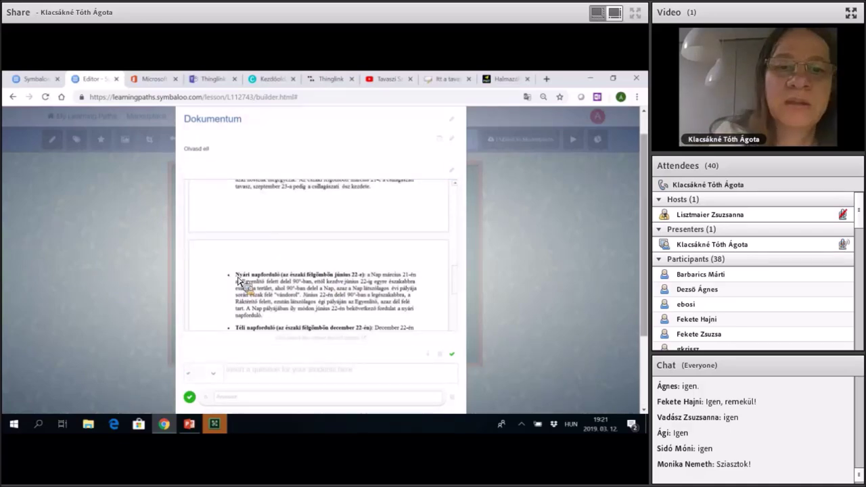
pyautogui.scroll(-3, 238, 282)
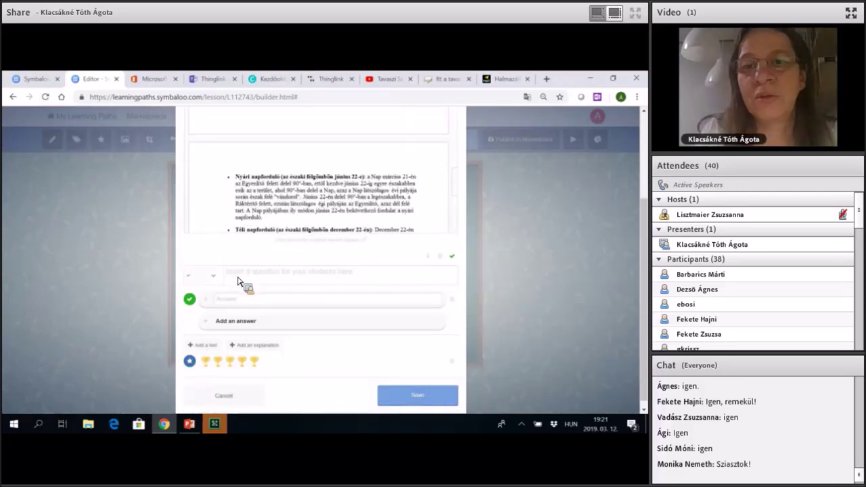
# Write the question 'Melyik három hónap a legcsapadékosabb?' as a multiple-answer question.
pyautogui.click(238, 277)
pyautogui.write('Melyik')
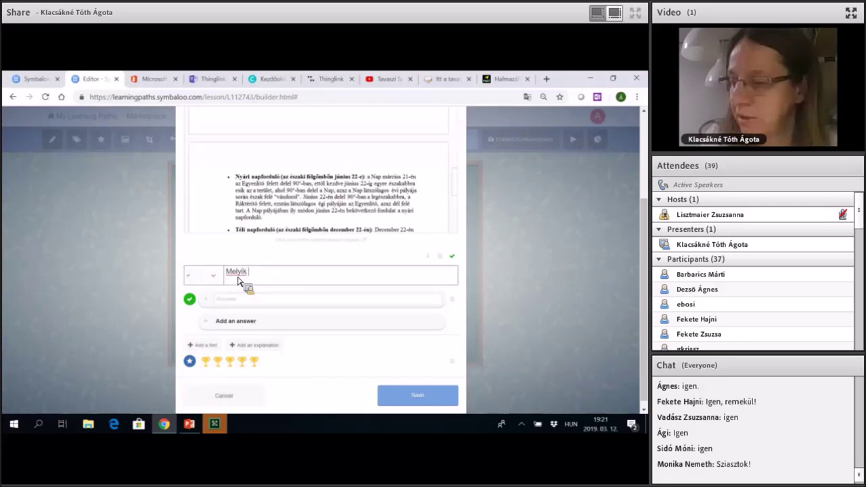
pyautogui.write(' hónap')
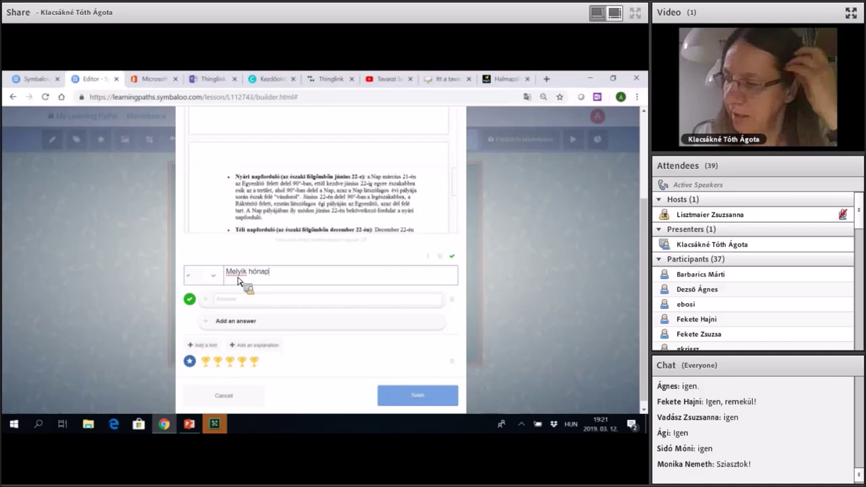
pyautogui.press('BackSpace')
pyautogui.press('BackSpace')
pyautogui.press('BackSpace')
pyautogui.press('BackSpace')
pyautogui.write('á')
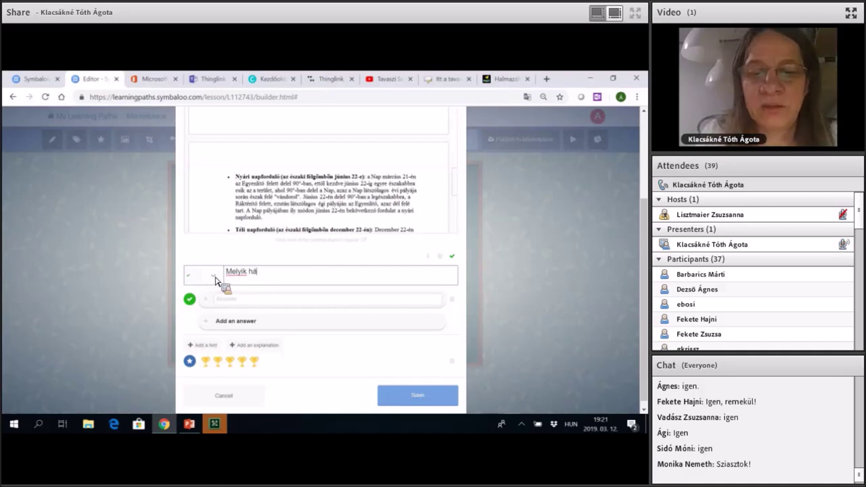
pyautogui.write('rom h')
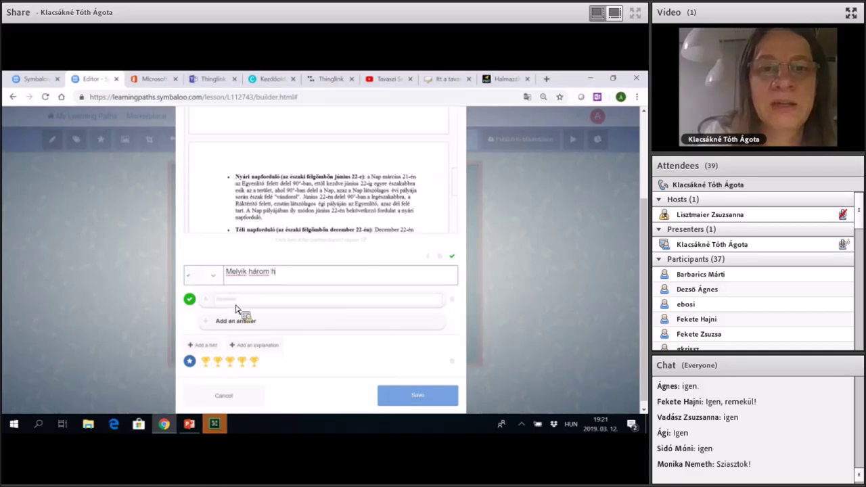
pyautogui.write('ónap a legcsa')
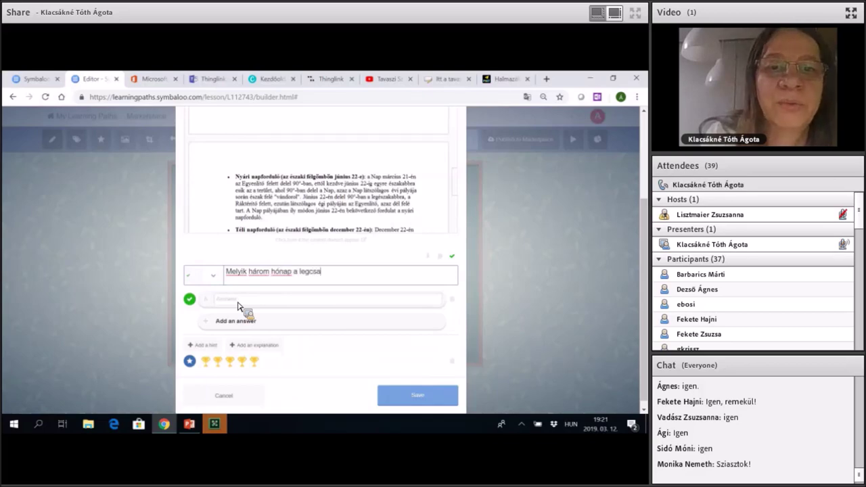
pyautogui.write('padékosabb?')
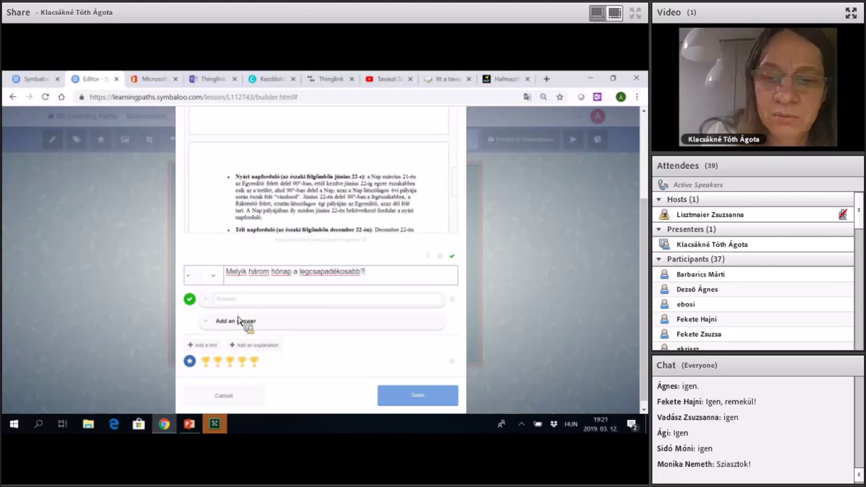
pyautogui.click(213, 275)
pyautogui.click(238, 318)
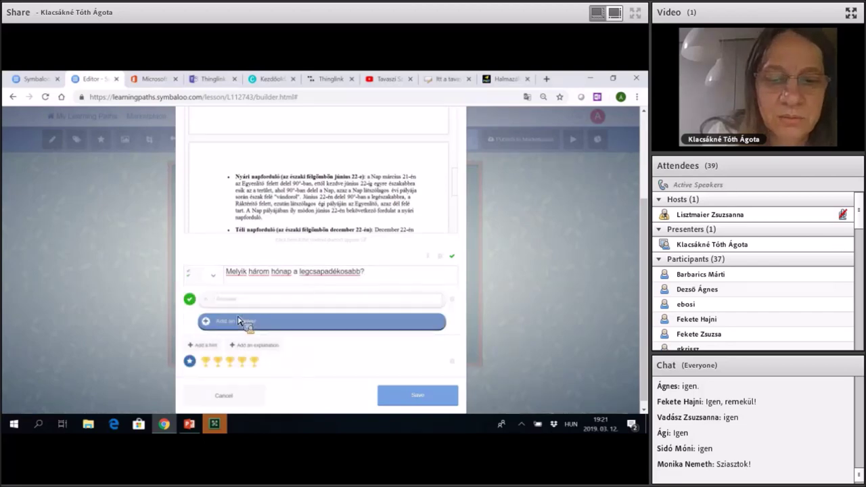
# Add the answers Március, Május, Június, December and Július.
pyautogui.click(236, 321)
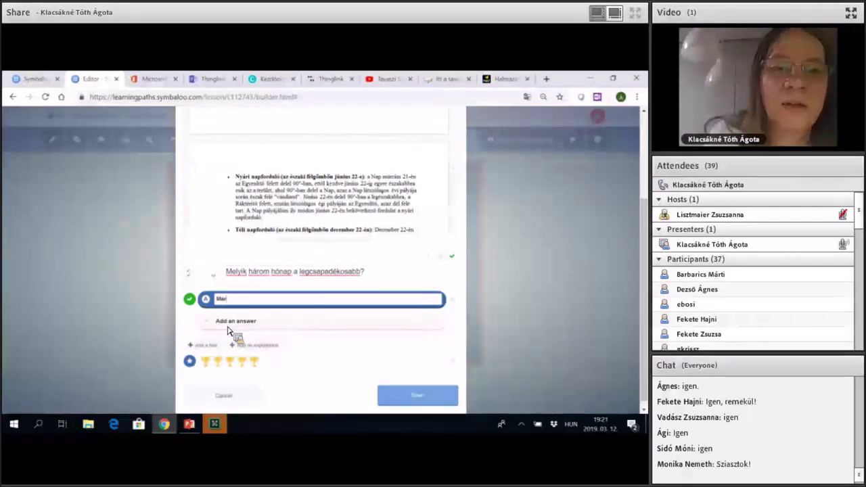
pyautogui.write('us')
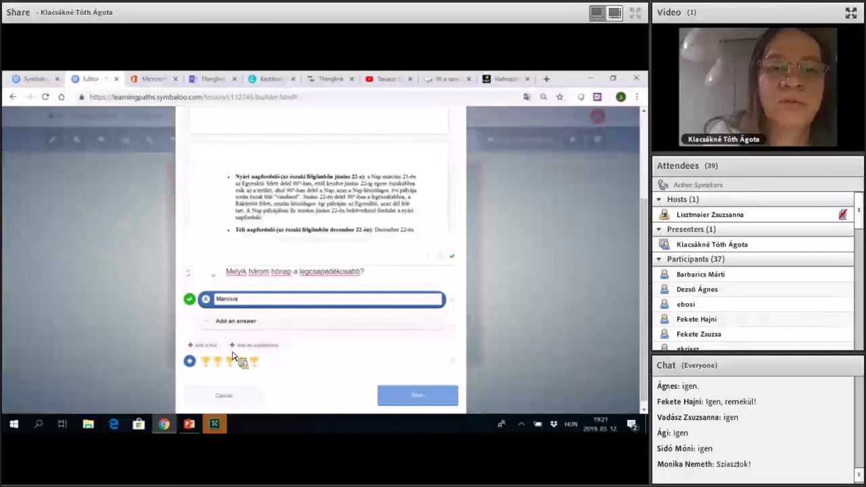
pyautogui.press('Return')
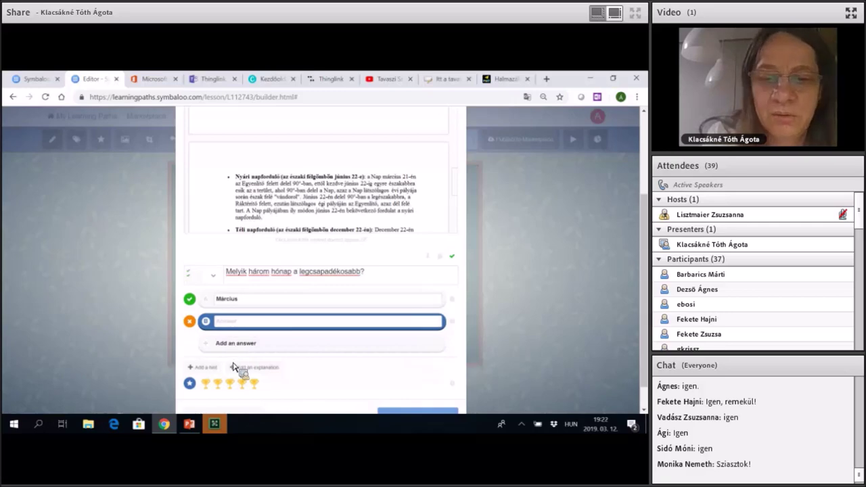
pyautogui.write('M')
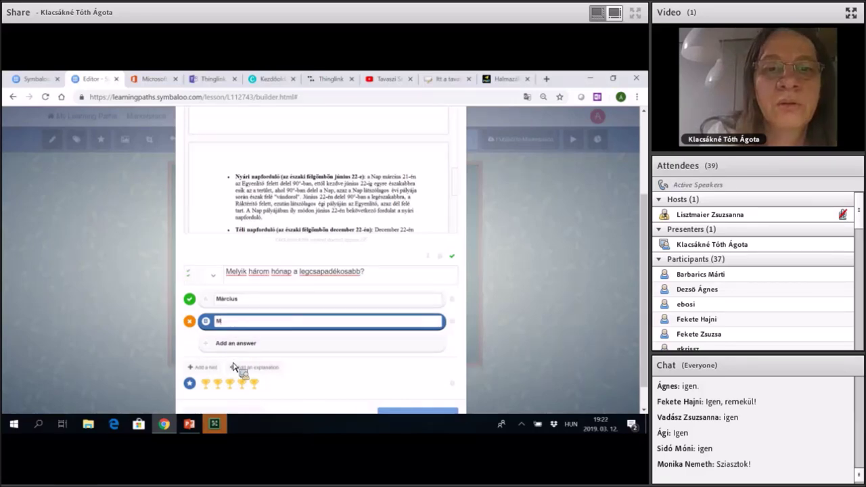
pyautogui.write('á')
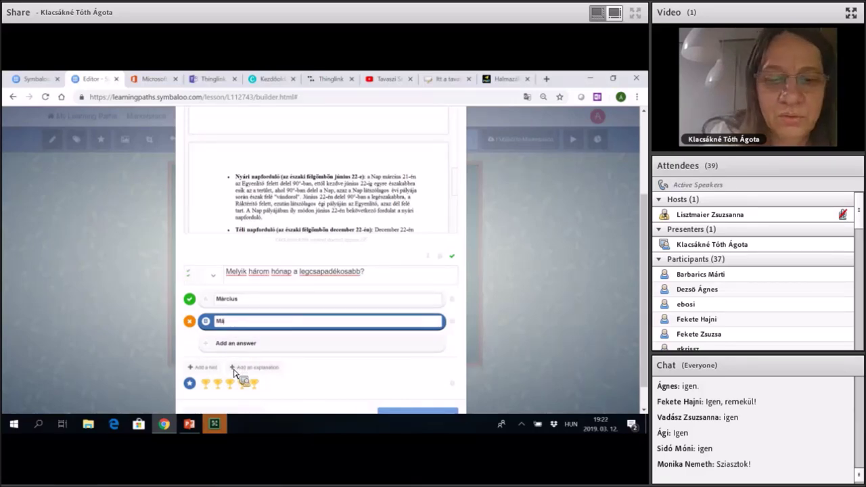
pyautogui.write('jus')
pyautogui.press('Return')
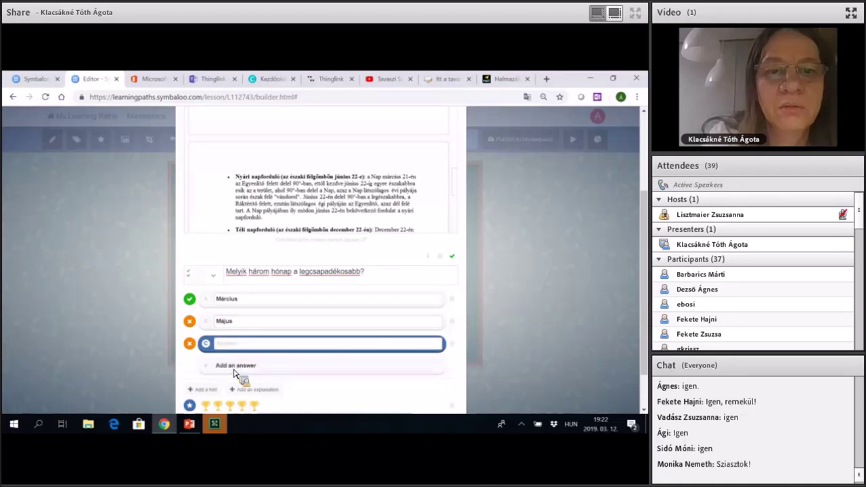
pyautogui.write('Júni')
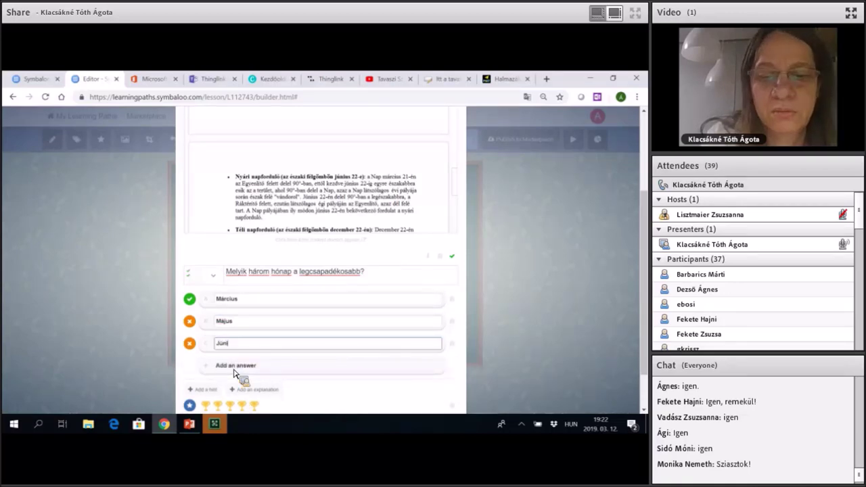
pyautogui.write('us')
pyautogui.press('Return')
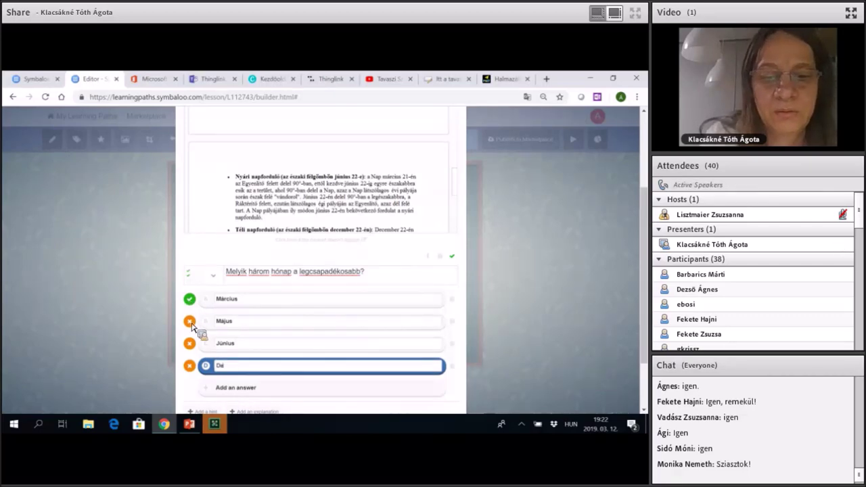
pyautogui.write('cember')
pyautogui.press('Return')
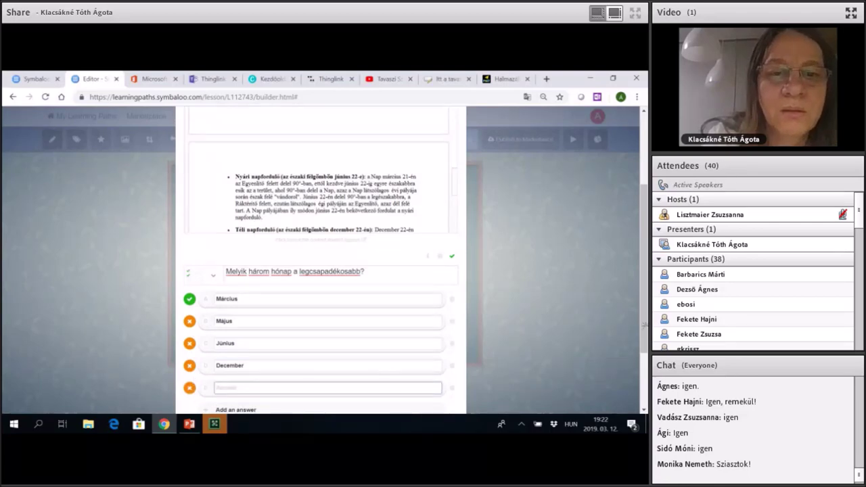
pyautogui.write('Jú')
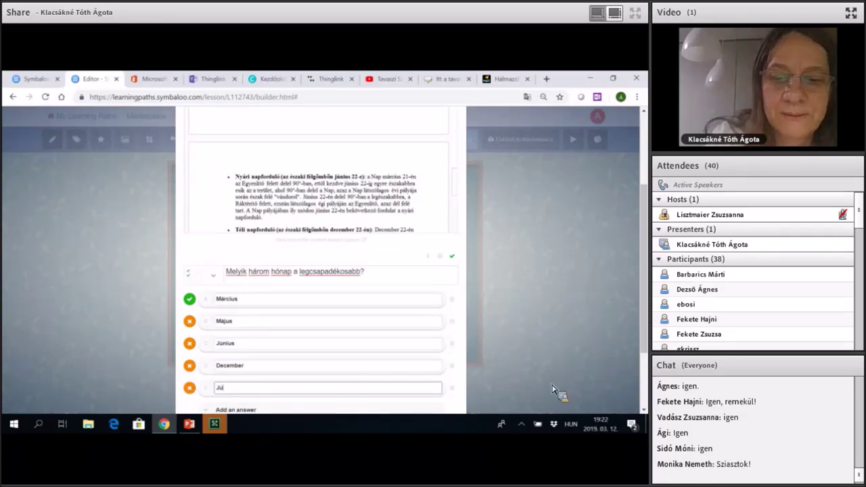
pyautogui.write('lius')
# Mark Május, Június and Július correct, and Március and December incorrect.
pyautogui.press('Up')
pyautogui.press('Up')
pyautogui.press('Up')
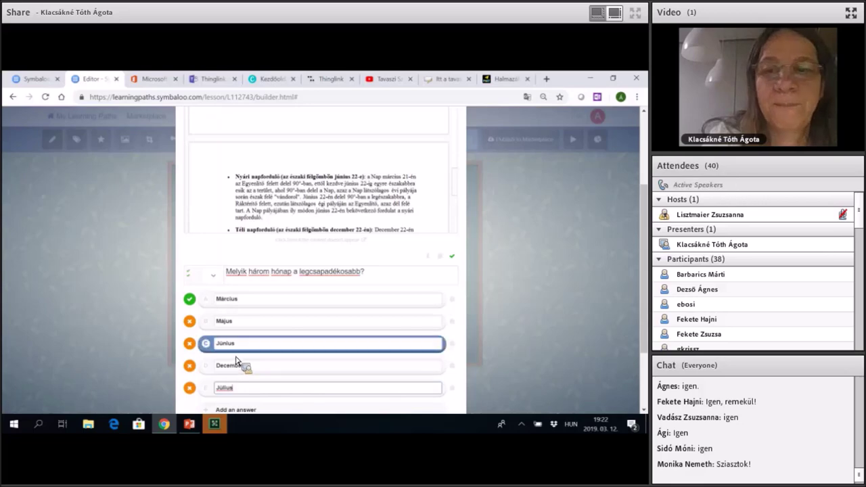
pyautogui.press('Up')
pyautogui.press('Down')
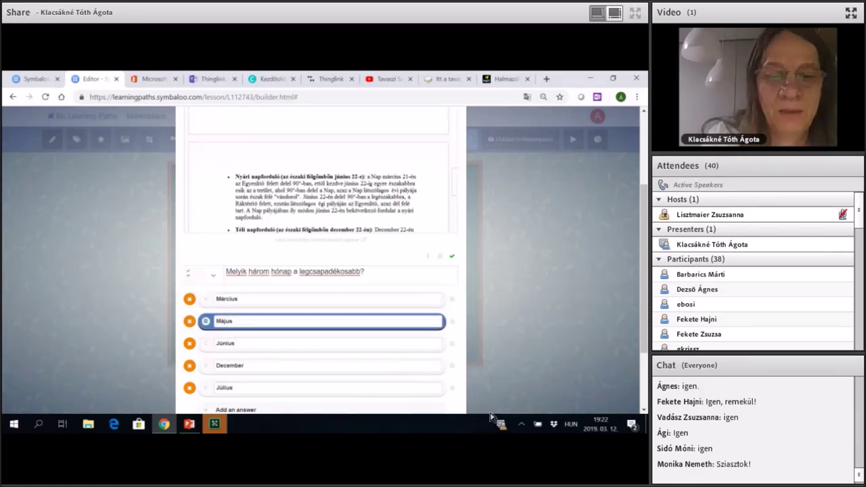
pyautogui.press('Tab')
pyautogui.press('space')
pyautogui.press('Down')
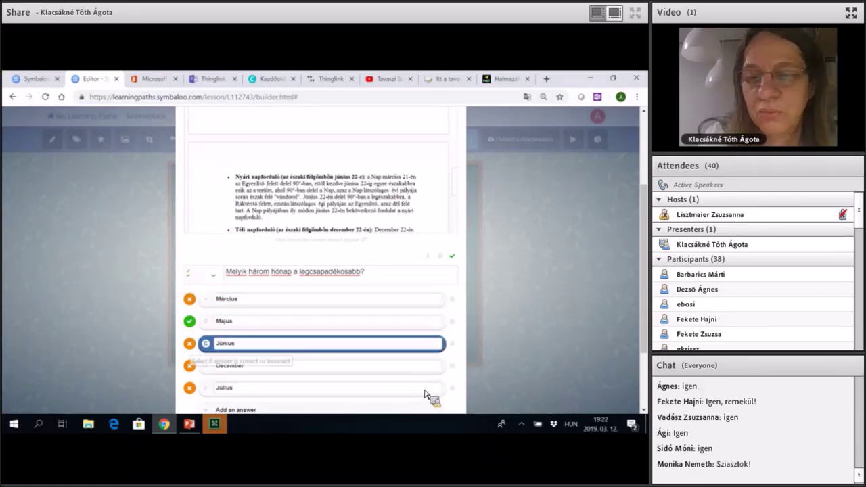
pyautogui.press('Tab')
pyautogui.press('space')
pyautogui.press('Down')
pyautogui.press('Down')
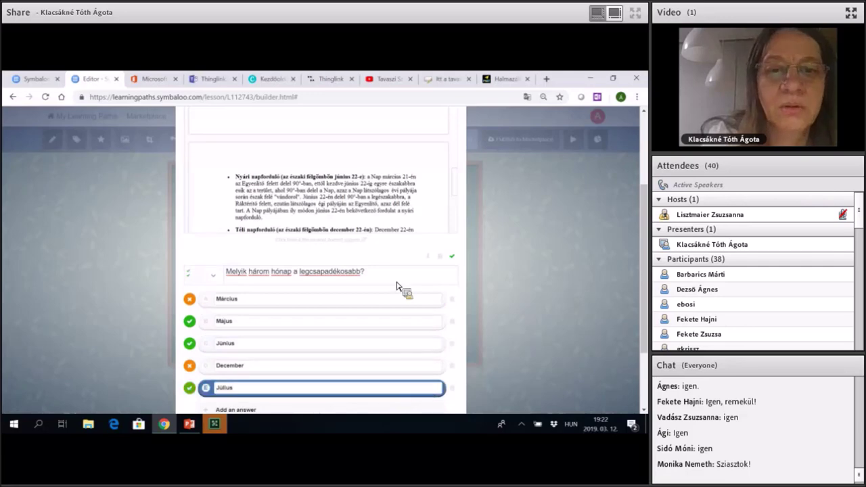
pyautogui.press('Tab')
pyautogui.press('space')
pyautogui.scroll(-3, 380, 265)
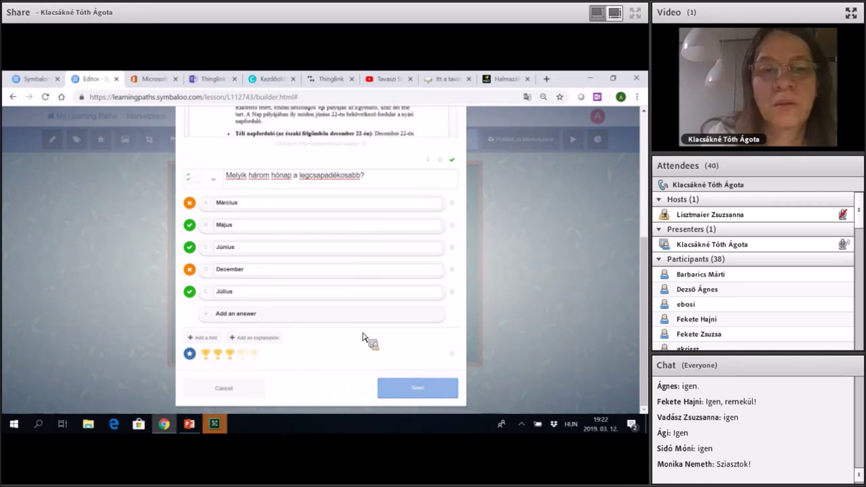
# Close the finished question editor and move down the new tile's editor.
pyautogui.press('Escape')
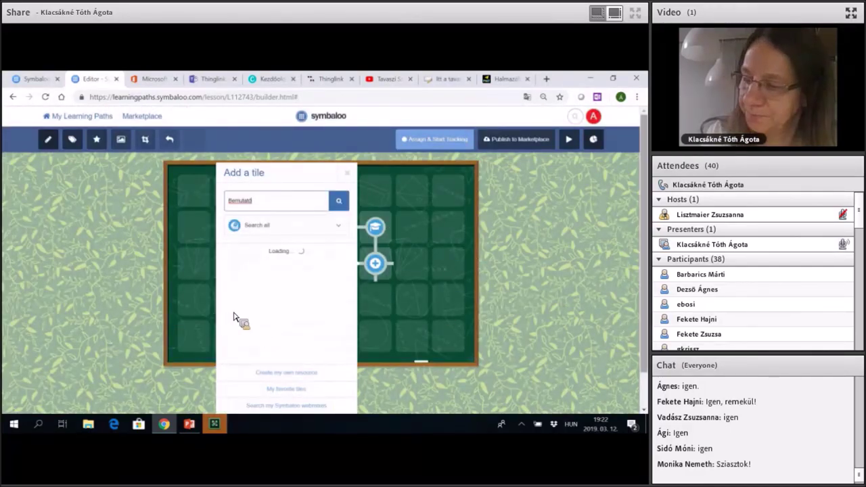
pyautogui.scroll(-1, 235, 318)
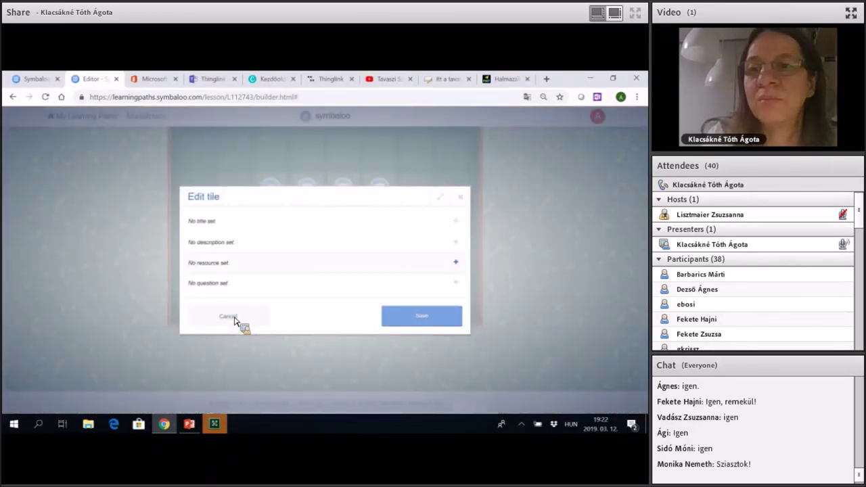
pyautogui.scroll(-1, 405, 314)
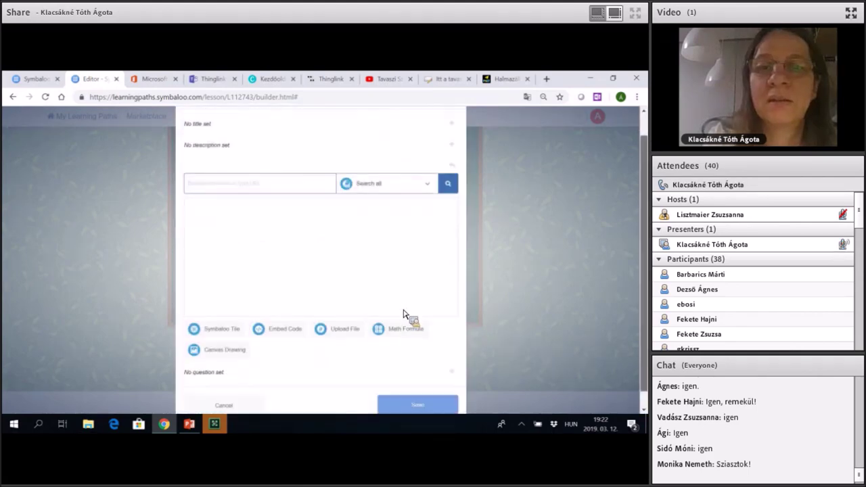
pyautogui.scroll(-1, 404, 313)
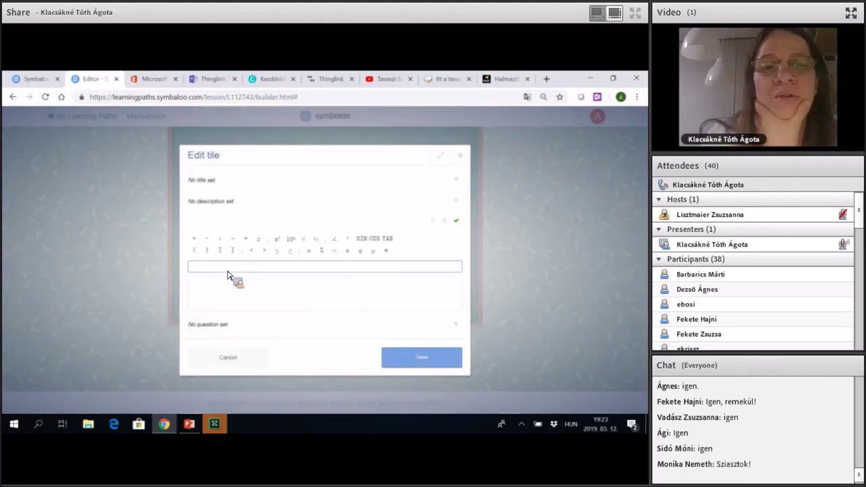
# Try the math formula √x−2=8, then discard it to return to resource types.
pyautogui.write('\\sqrt{x}')
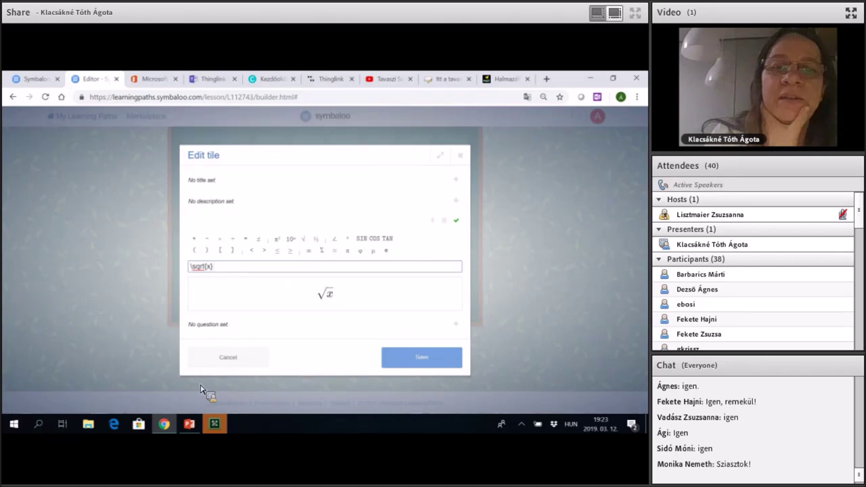
pyautogui.write('-2=8')
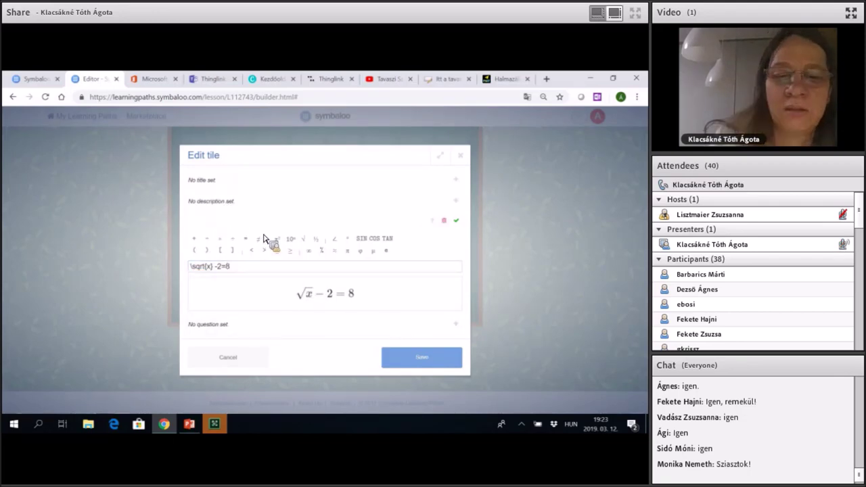
pyautogui.press('Escape')
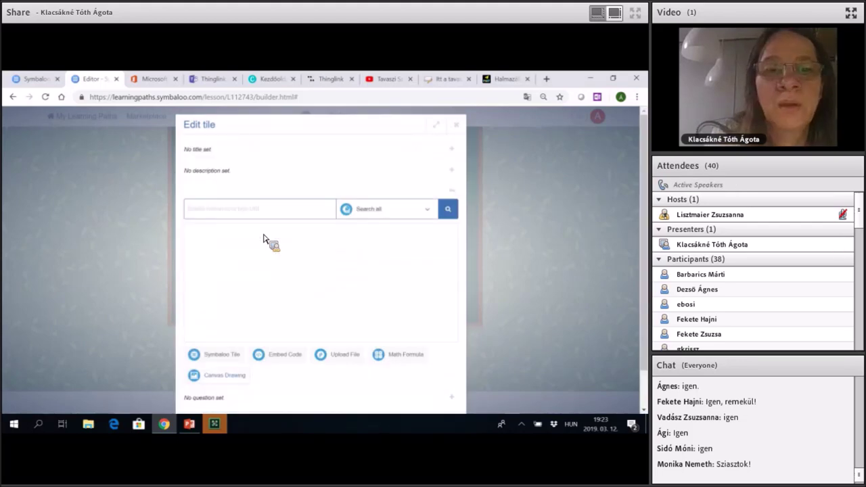
# Dismiss the resource type chooser, sketch a freehand circle on the tile canvas, and switch to PowerPoint.
pyautogui.press('Escape')
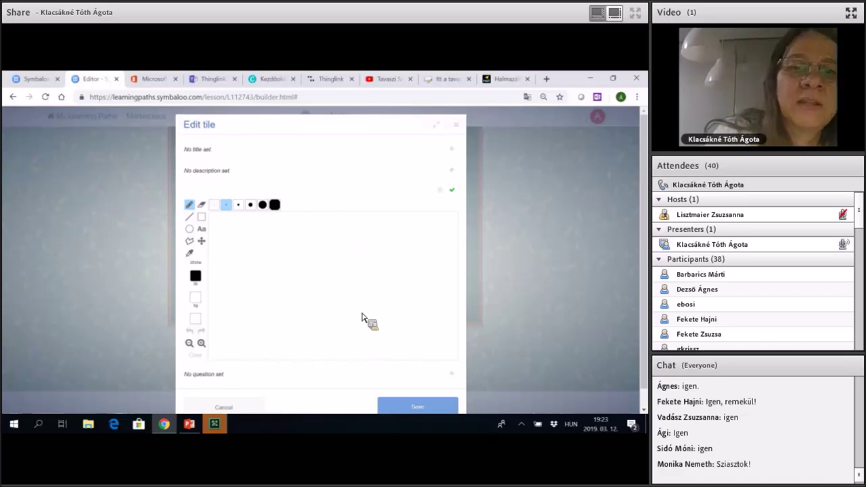
pyautogui.moveTo(350, 248)
pyautogui.mouseDown()
pyautogui.moveTo(303, 238)
pyautogui.moveTo(278, 299)
pyautogui.moveTo(347, 243)
pyautogui.mouseUp()
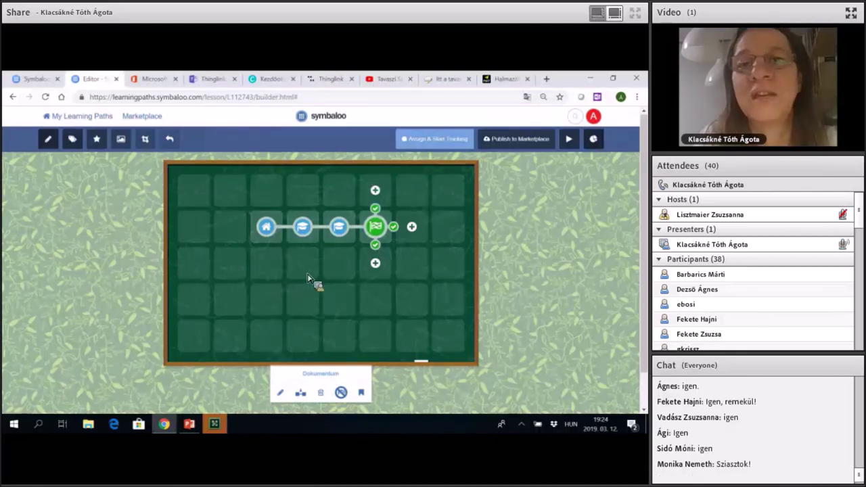
pyautogui.hotkey('alt', 'Tab')
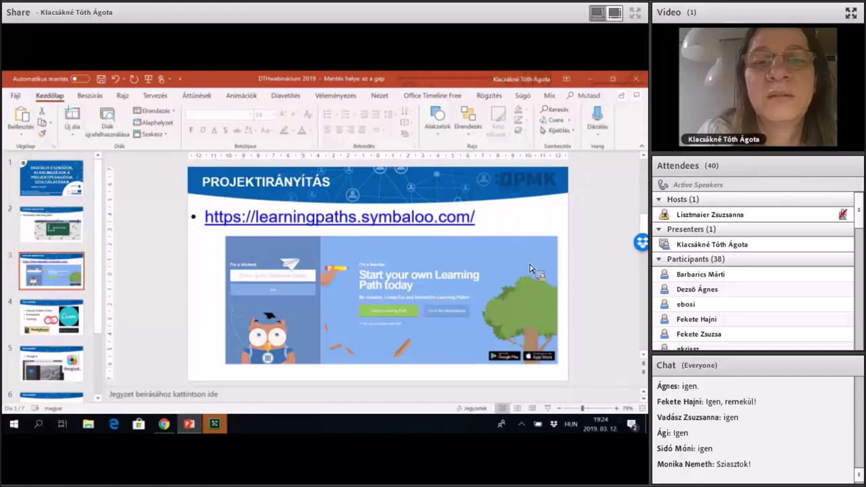
# Switch back to the 'Editor - Symbaloo Learning Paths' Chrome window.
pyautogui.moveTo(164, 424)
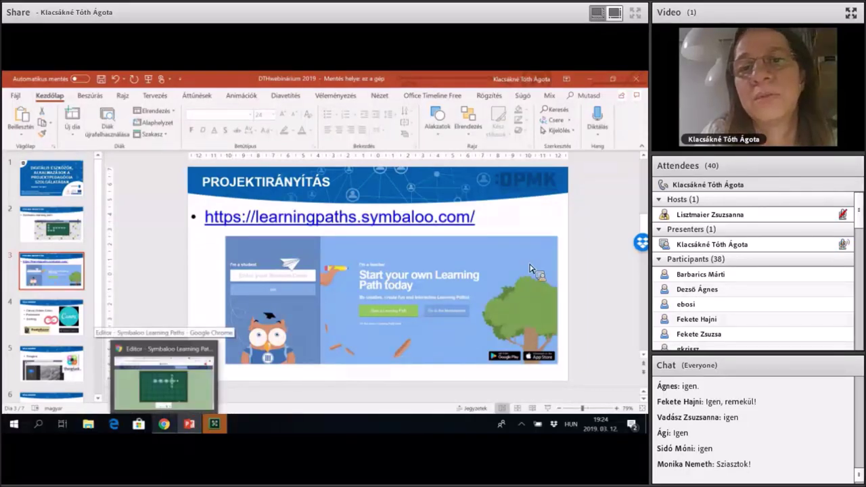
pyautogui.click(164, 382)
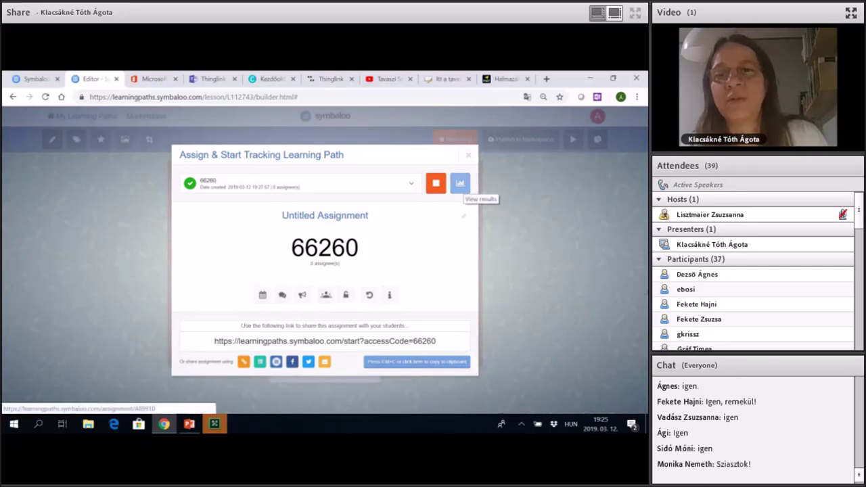
# Open the results chart for the Bemutató assignment from its access code.
pyautogui.click(460, 182)
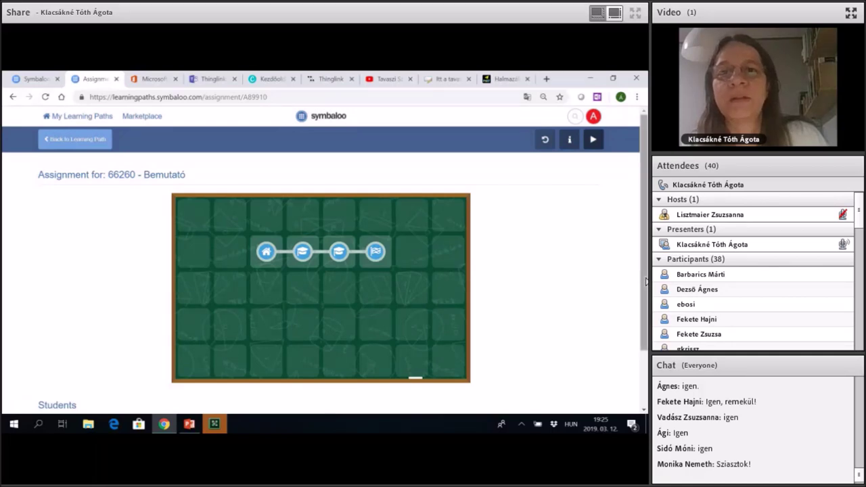
pyautogui.scroll(-2, 641, 270)
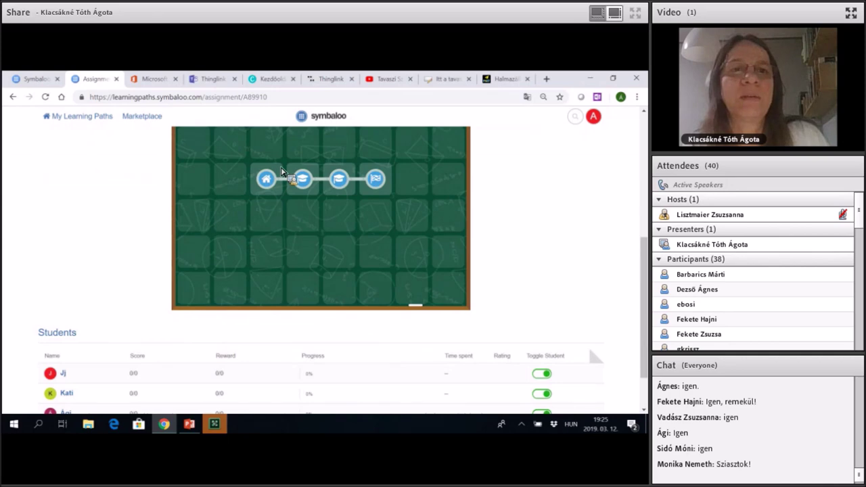
pyautogui.scroll(-2, 270, 194)
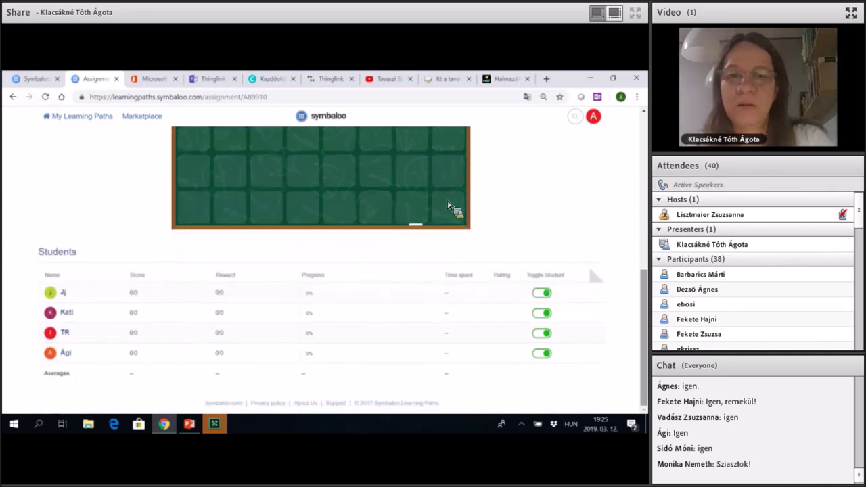
pyautogui.scroll(1, 593, 239)
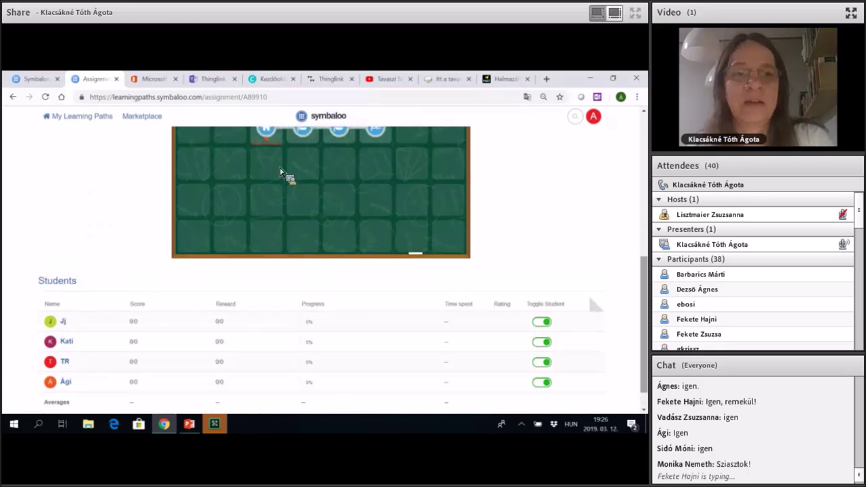
pyautogui.scroll(2, 281, 173)
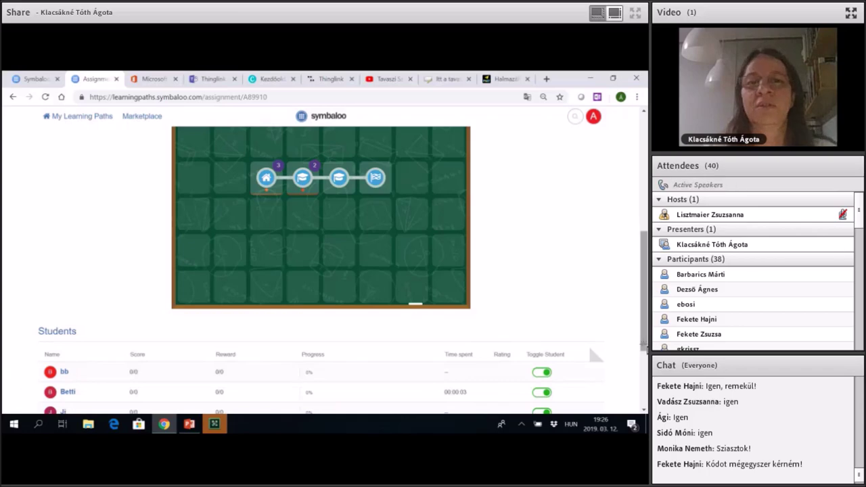
pyautogui.scroll(-2, 645, 291)
pyautogui.scroll(-2, 644, 243)
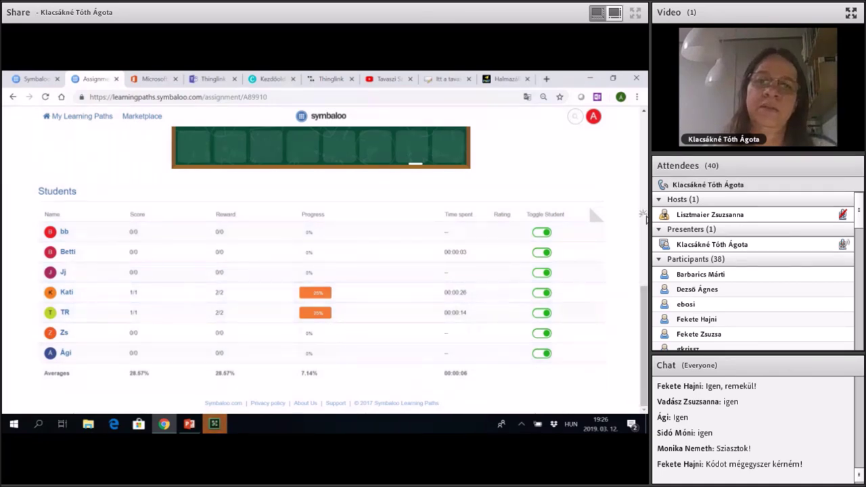
pyautogui.moveTo(645, 283); pyautogui.dragTo(645, 174)
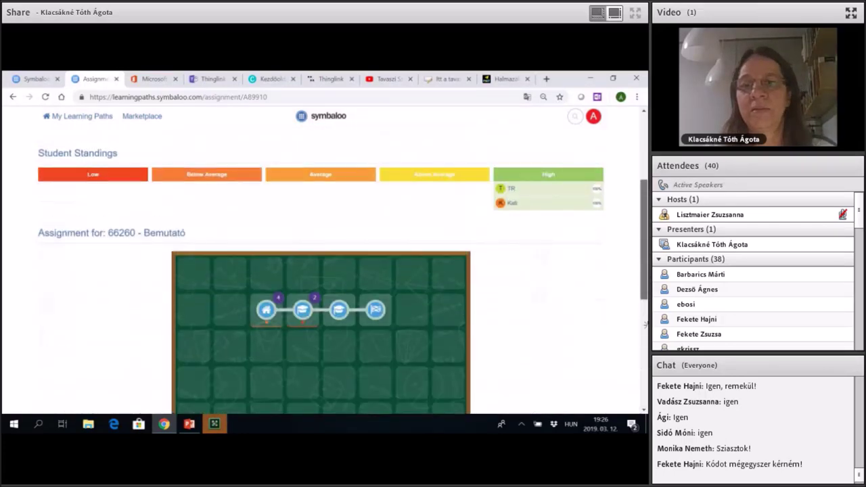
pyautogui.scroll(2, 645, 323)
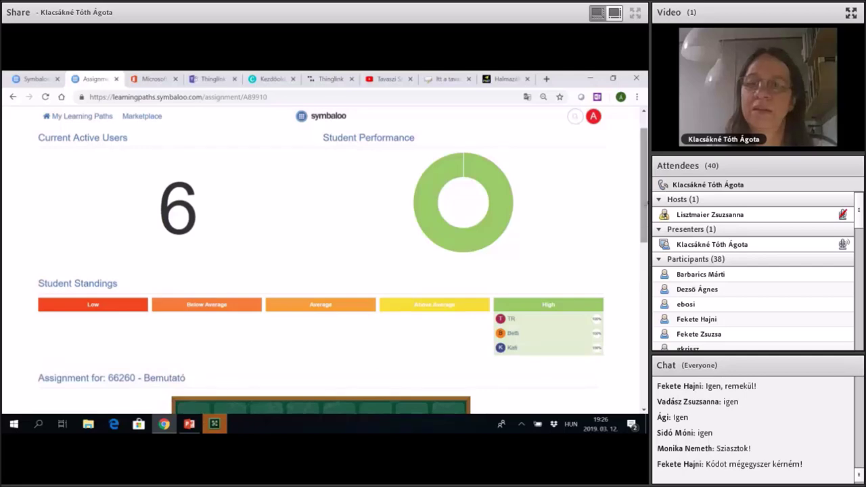
pyautogui.scroll(-5, 322, 271)
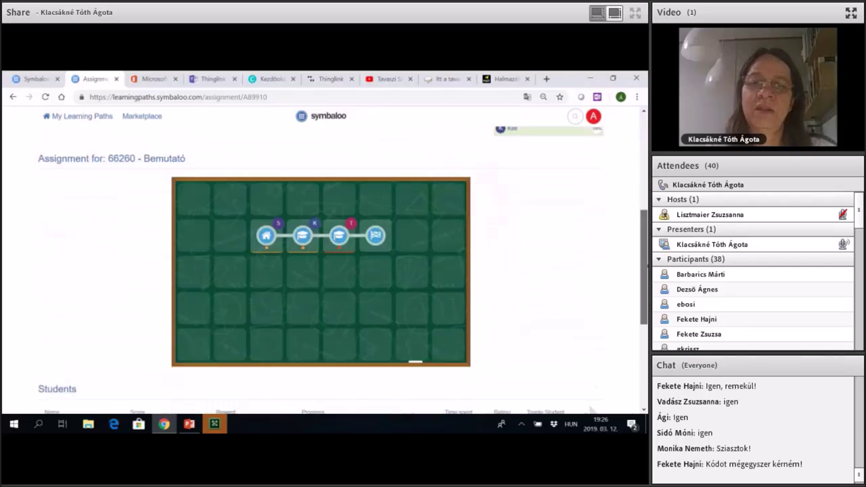
pyautogui.scroll(-1, 642, 384)
pyautogui.scroll(-3, 641, 384)
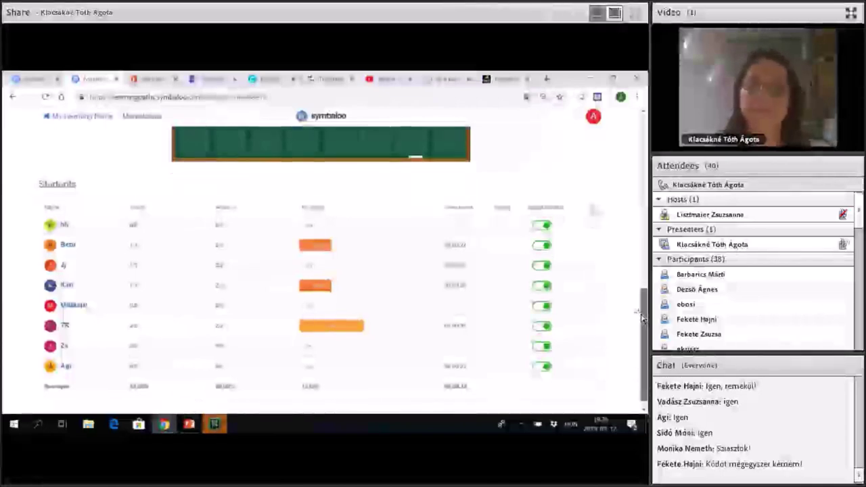
pyautogui.scroll(4, 641, 318)
pyautogui.scroll(3, 312, 287)
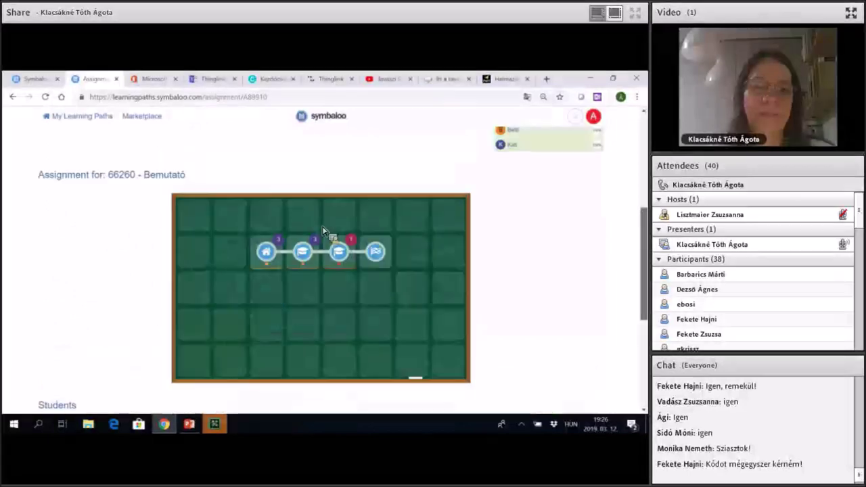
pyautogui.scroll(5, 525, 295)
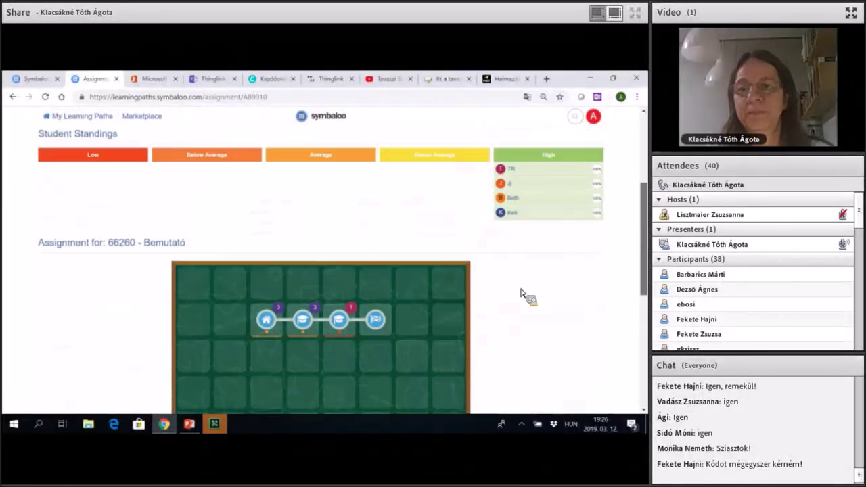
pyautogui.scroll(-5, 293, 266)
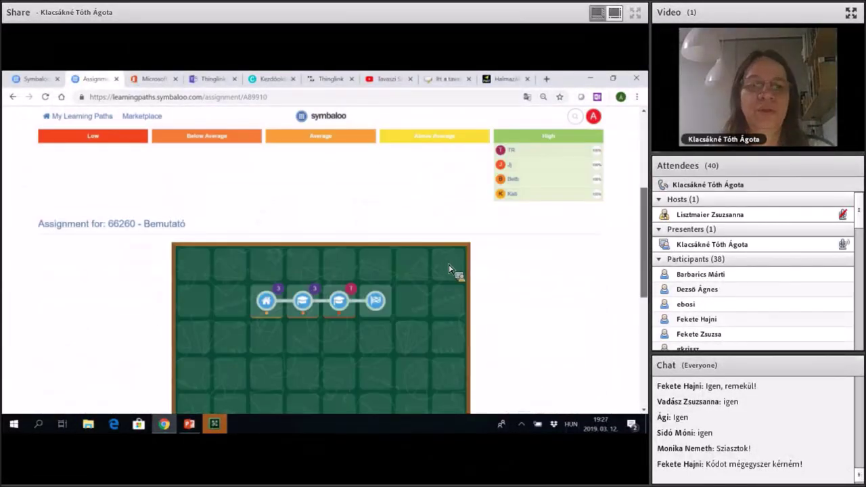
pyautogui.scroll(-8, 455, 273)
pyautogui.scroll(-1, 339, 270)
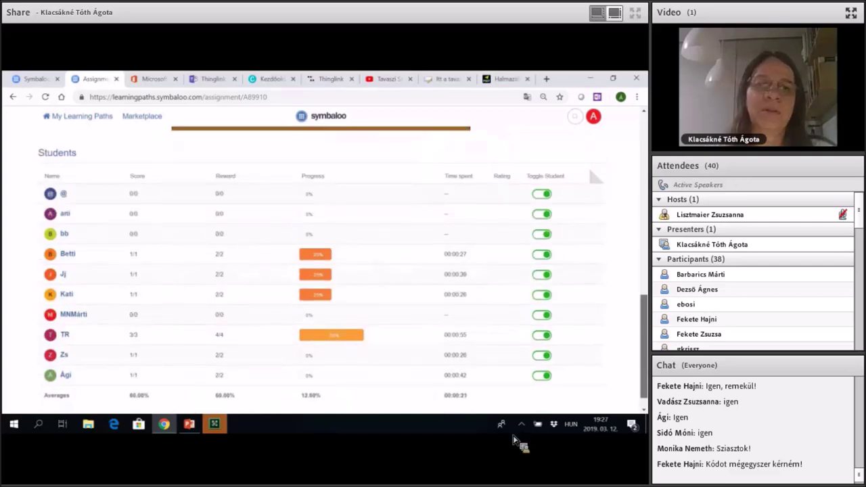
pyautogui.scroll(10, 318, 271)
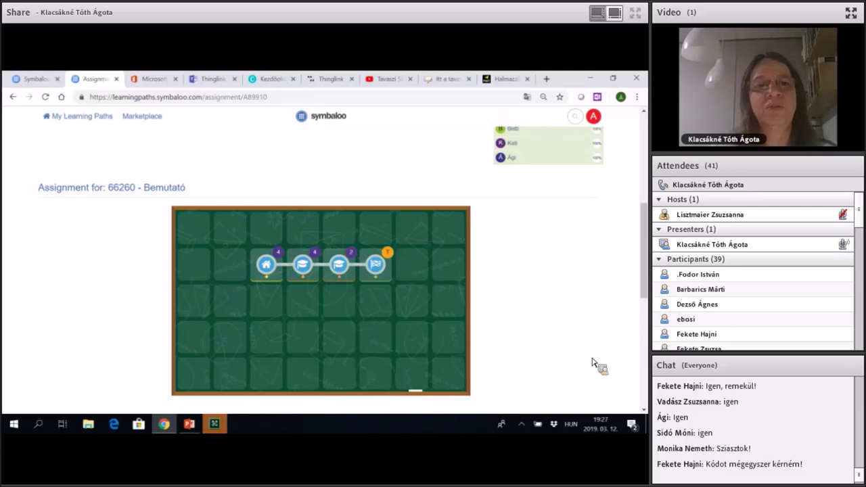
pyautogui.scroll(-3, 596, 331)
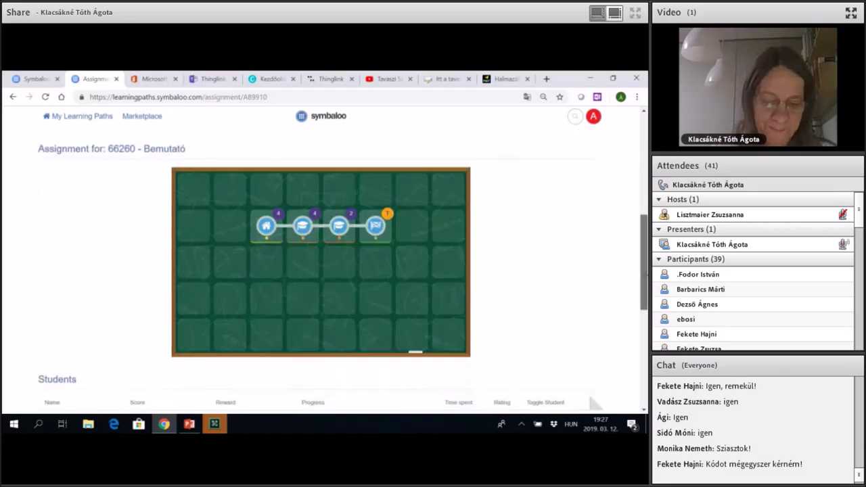
pyautogui.scroll(-5, 595, 305)
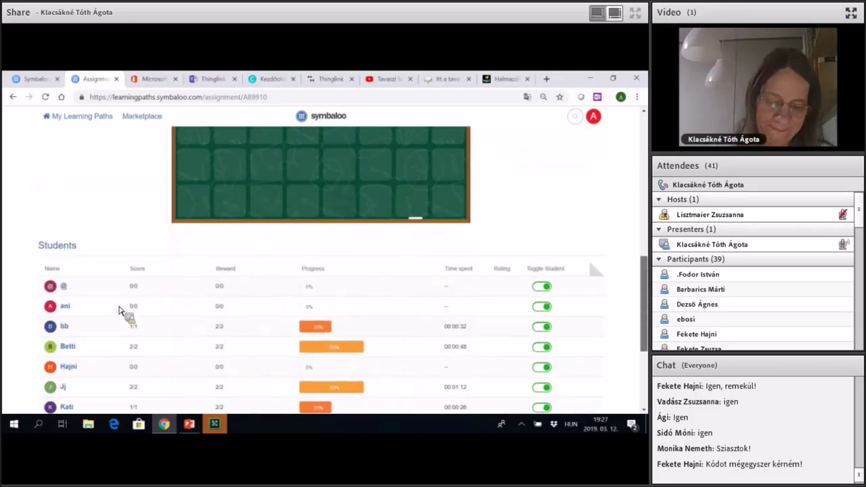
pyautogui.scroll(2, 643, 298)
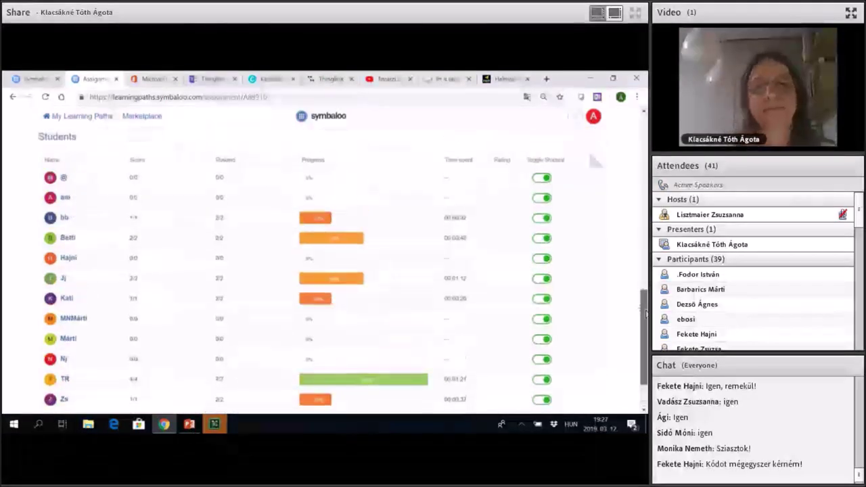
pyautogui.scroll(-1, 647, 313)
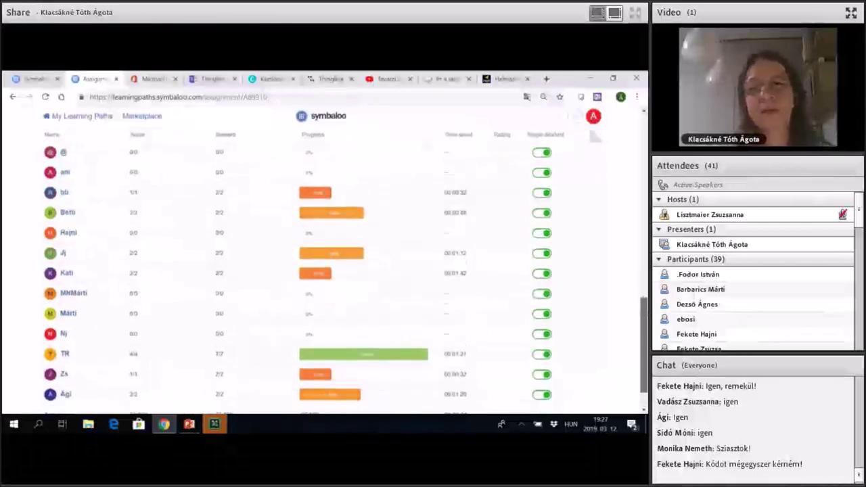
pyautogui.scroll(-1, 647, 332)
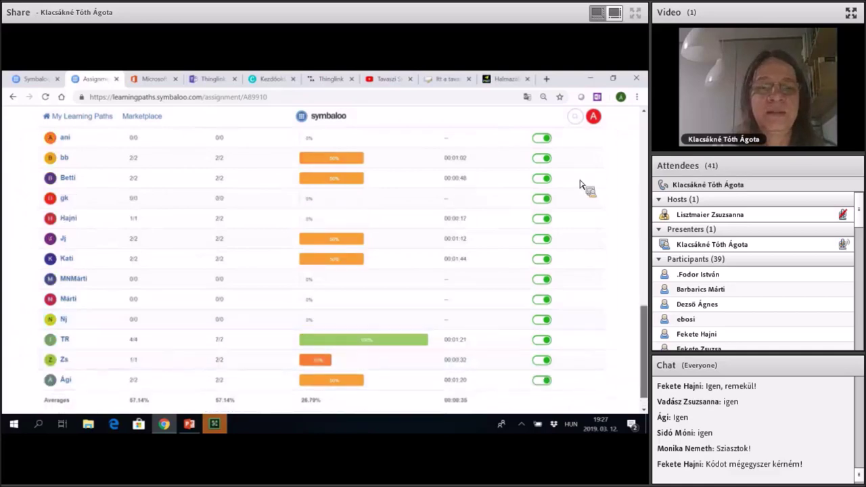
pyautogui.scroll(5, 630, 348)
pyautogui.scroll(1, 646, 334)
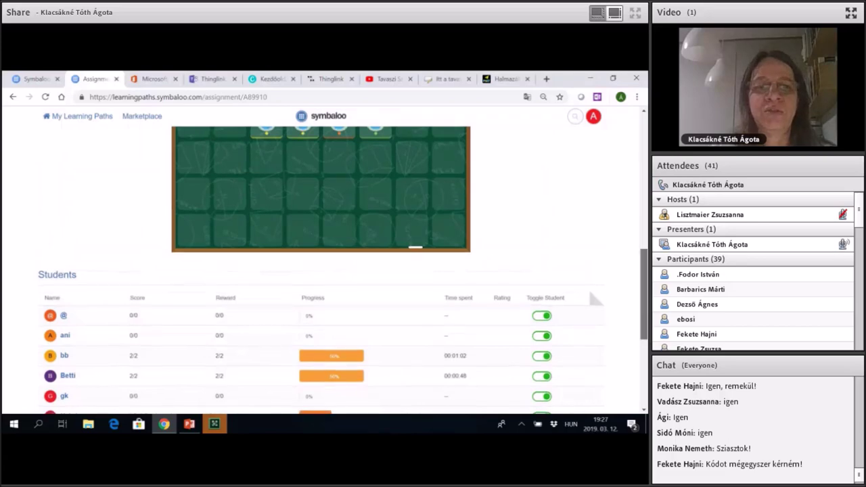
pyautogui.scroll(-1, 645, 238)
pyautogui.scroll(-2, 643, 212)
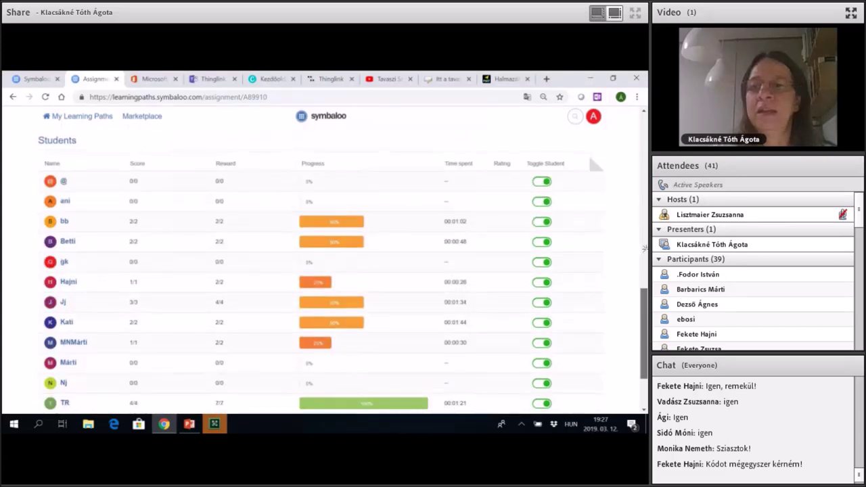
pyautogui.scroll(-1, 325, 264)
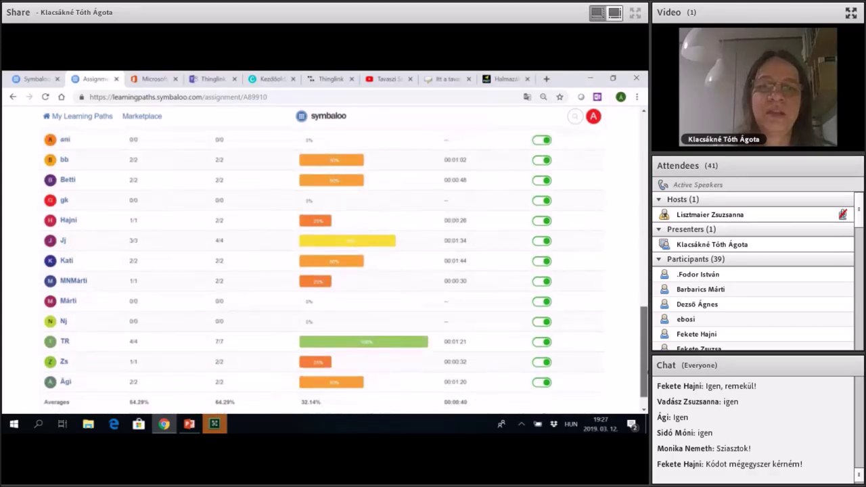
pyautogui.scroll(-1, 324, 264)
pyautogui.scroll(5, 324, 264)
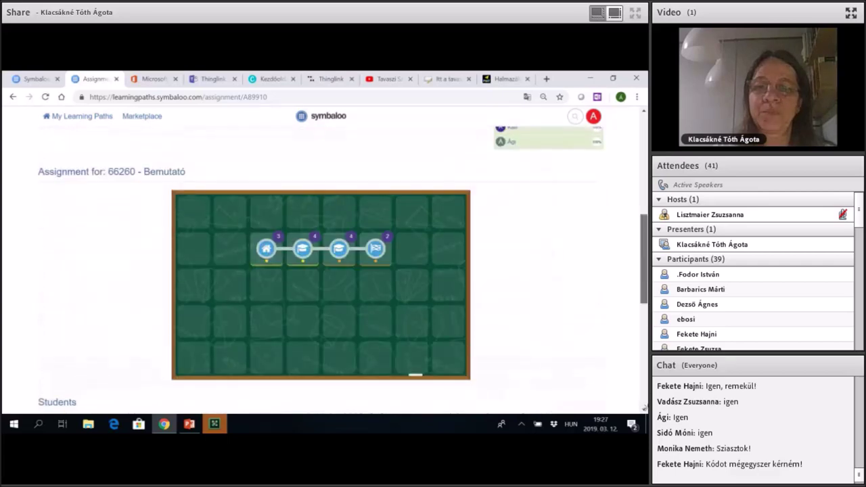
pyautogui.scroll(4, 325, 264)
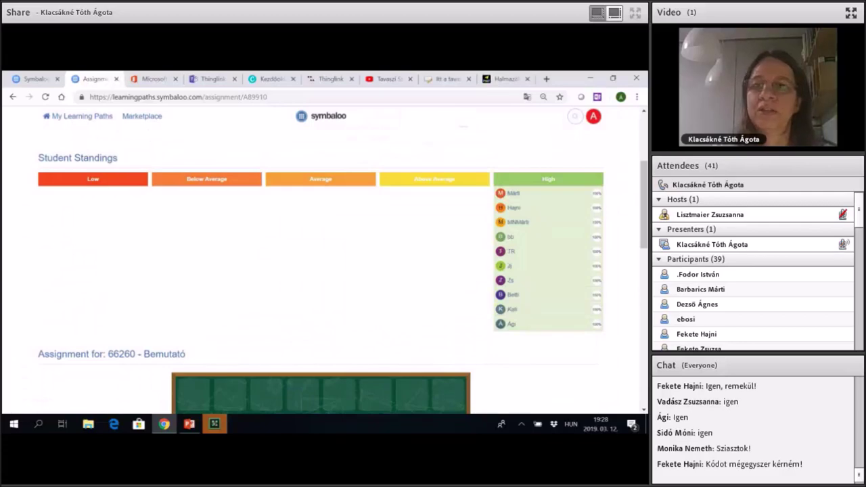
pyautogui.scroll(3, 644, 372)
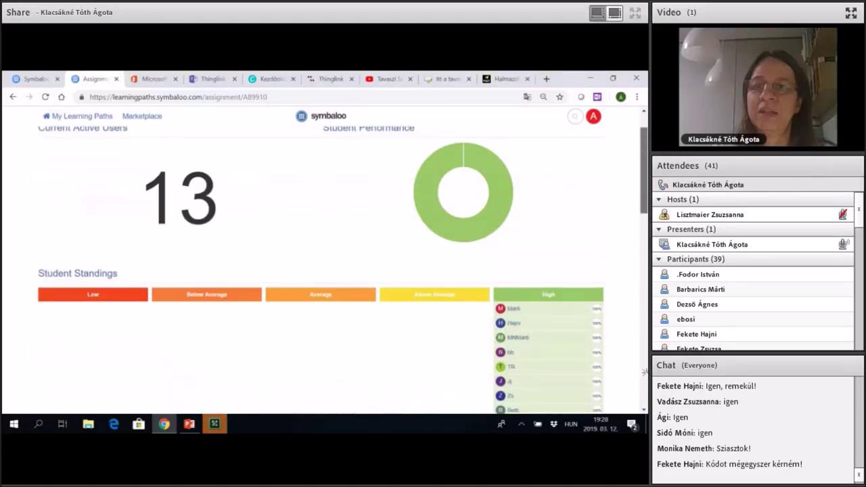
pyautogui.scroll(-10, 644, 372)
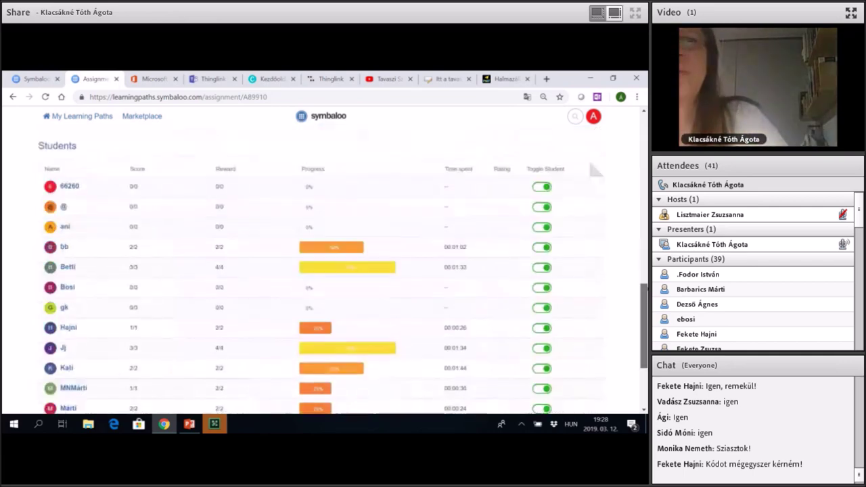
pyautogui.scroll(-4, 594, 167)
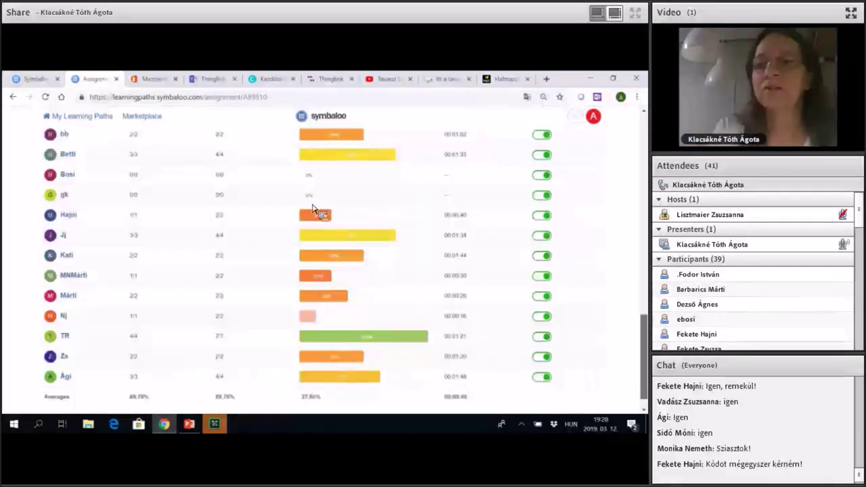
pyautogui.scroll(-1, 308, 208)
pyautogui.scroll(1, 299, 208)
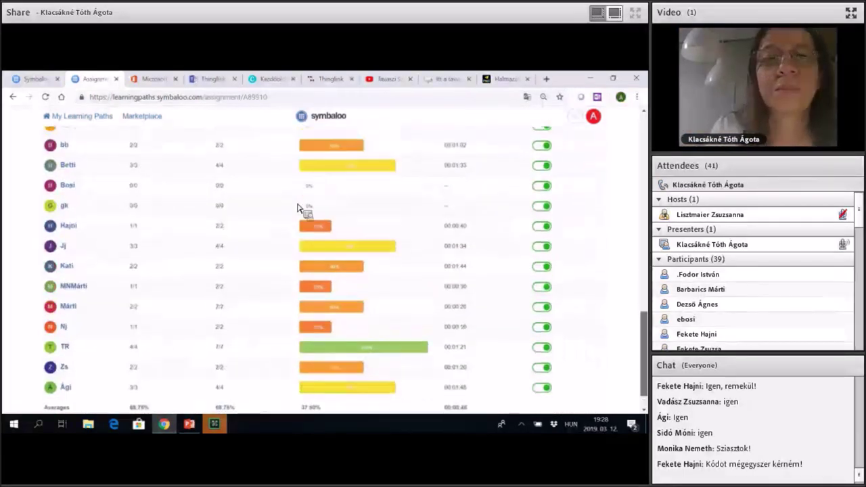
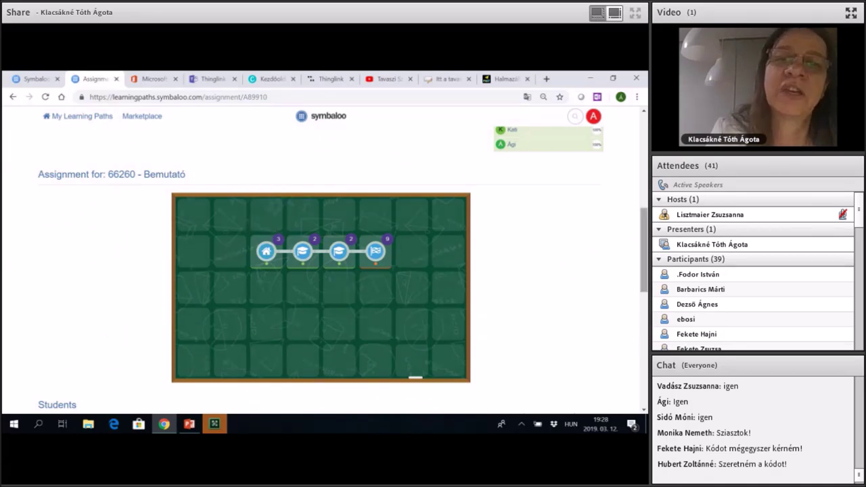
# Review the assignment dashboard and Students table, then reload to the four-tile path editor.
pyautogui.scroll(-3, 644, 348)
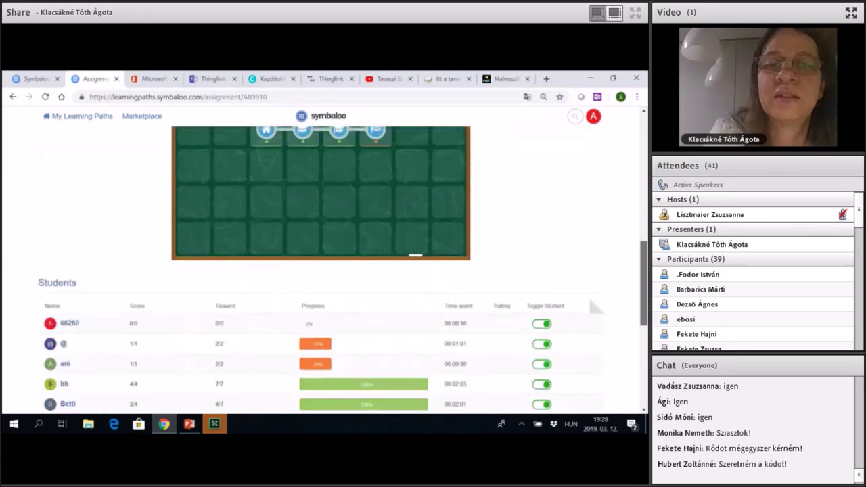
pyautogui.scroll(-1, 638, 234)
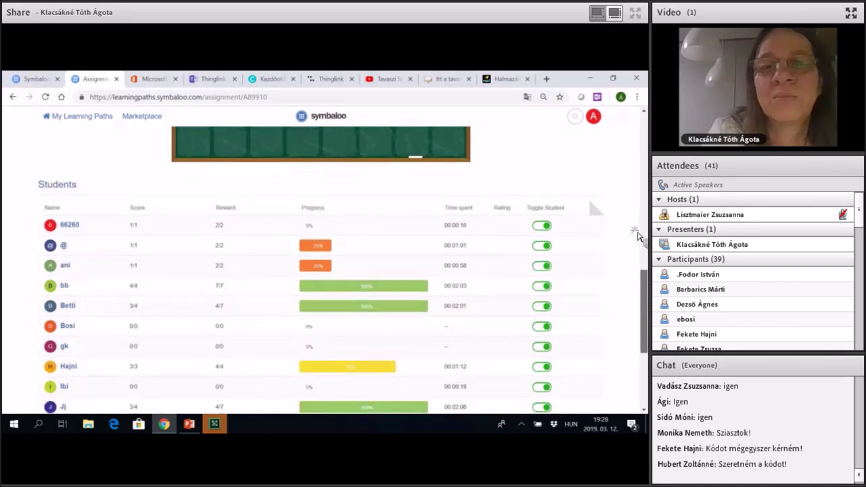
pyautogui.scroll(-2, 128, 231)
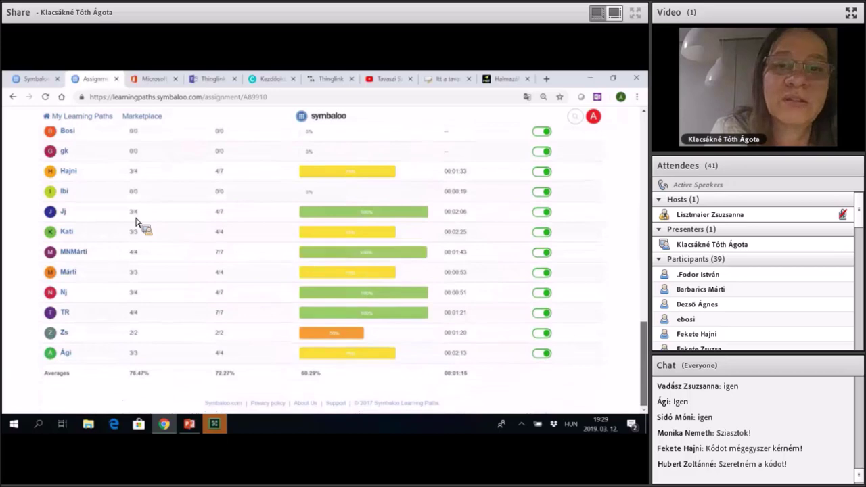
pyautogui.scroll(-2, 136, 222)
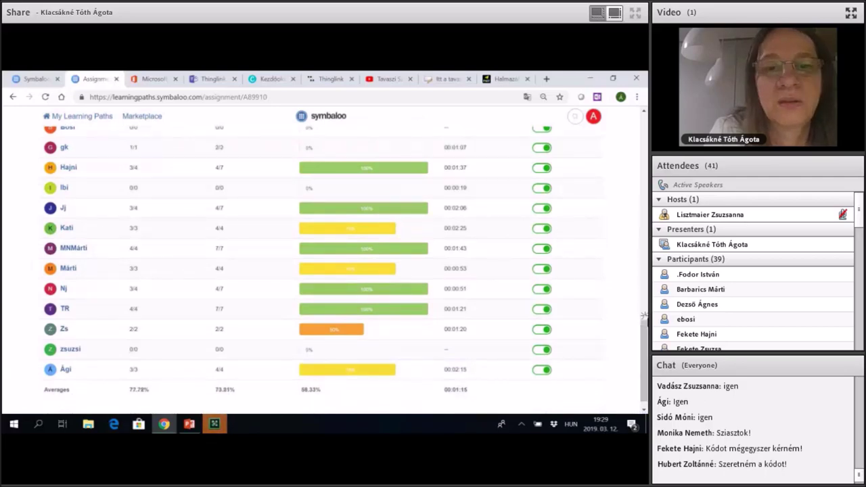
pyautogui.scroll(10, 644, 316)
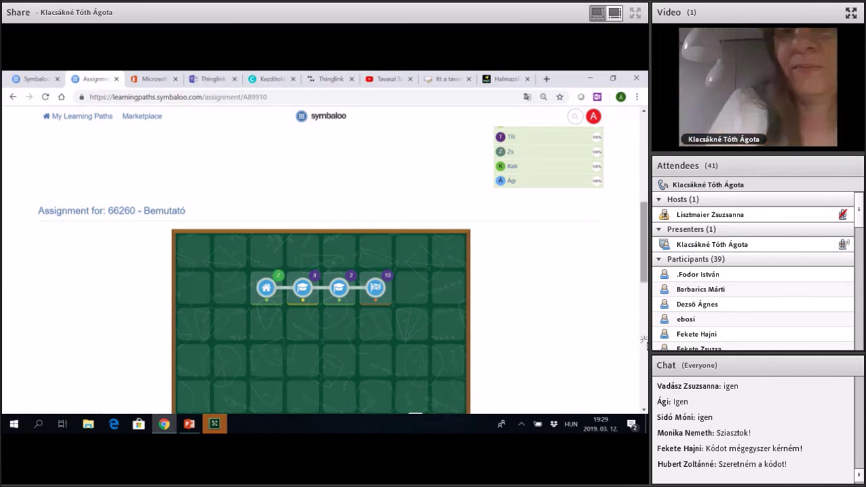
pyautogui.scroll(-3, 645, 217)
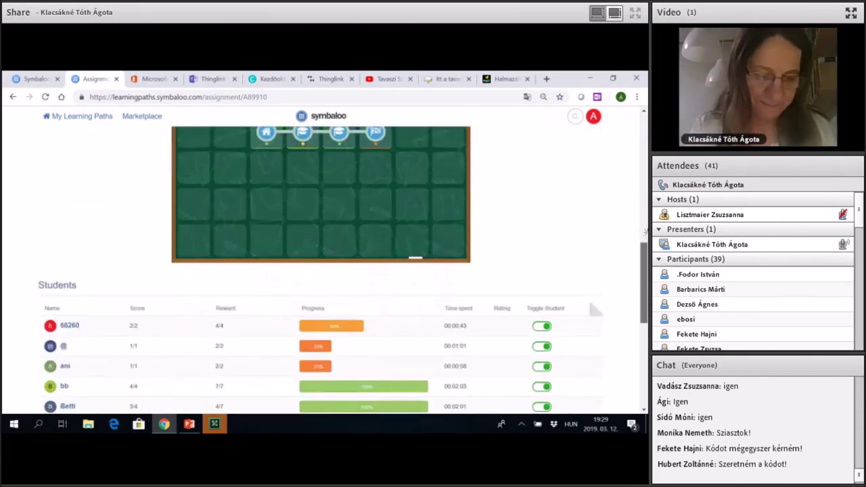
pyautogui.scroll(-2, 644, 217)
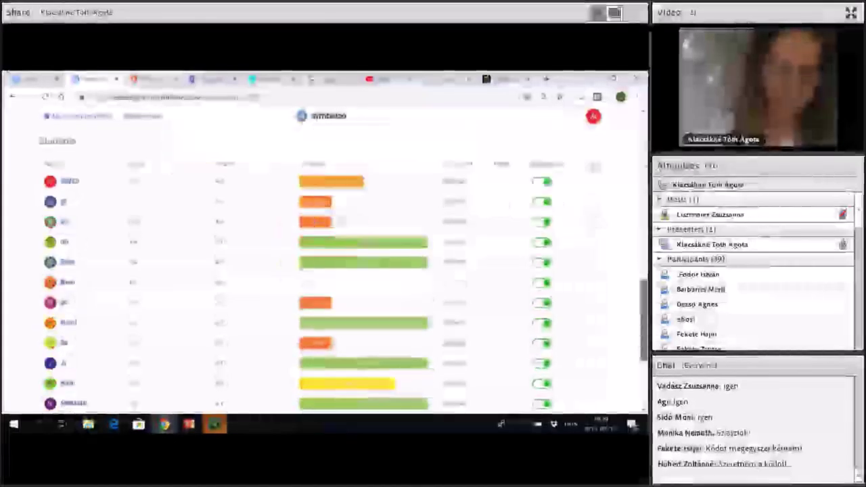
pyautogui.scroll(-1, 325, 270)
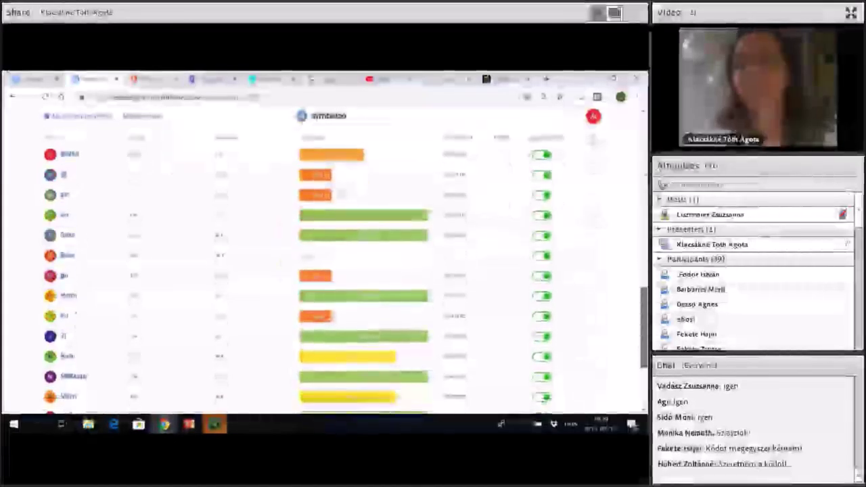
pyautogui.scroll(-3, 325, 271)
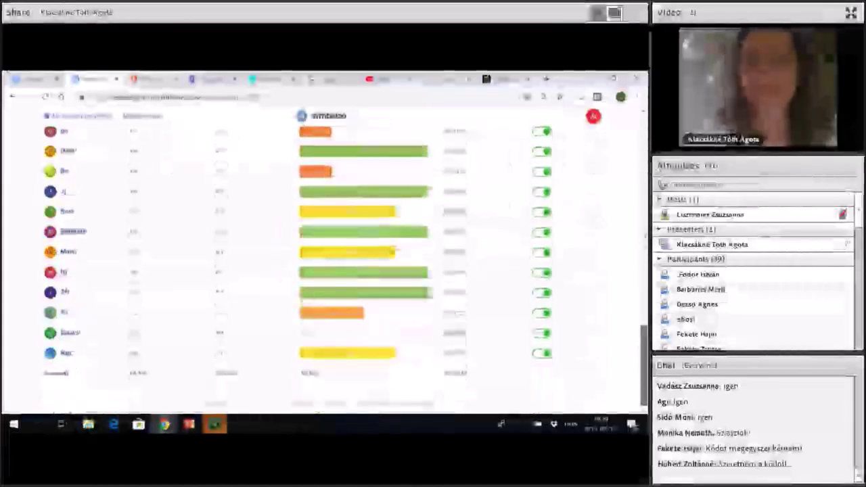
pyautogui.scroll(2, 595, 149)
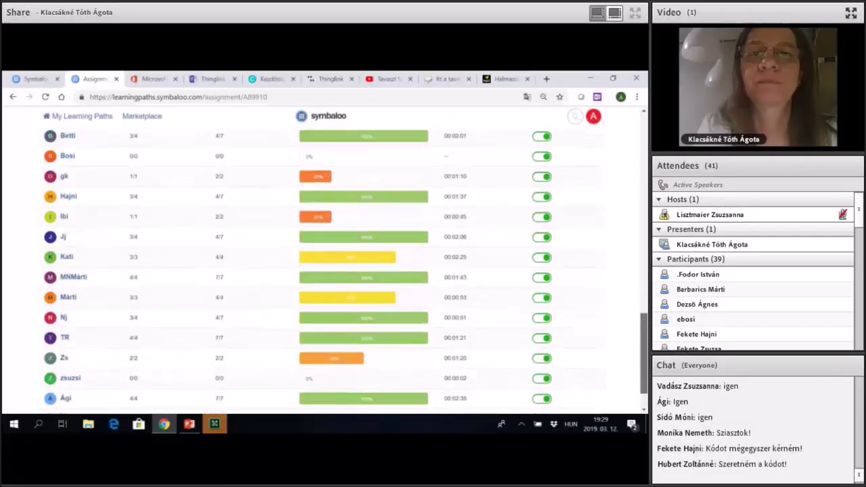
pyautogui.scroll(1, 632, 168)
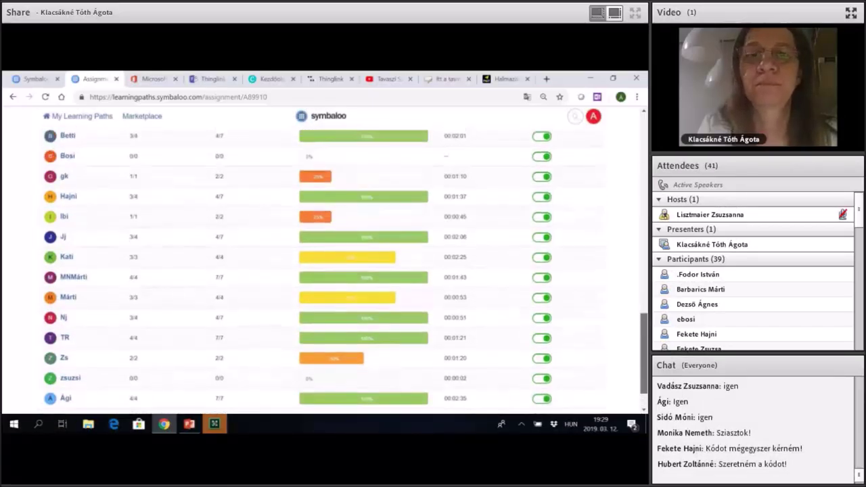
pyautogui.scroll(10, 644, 173)
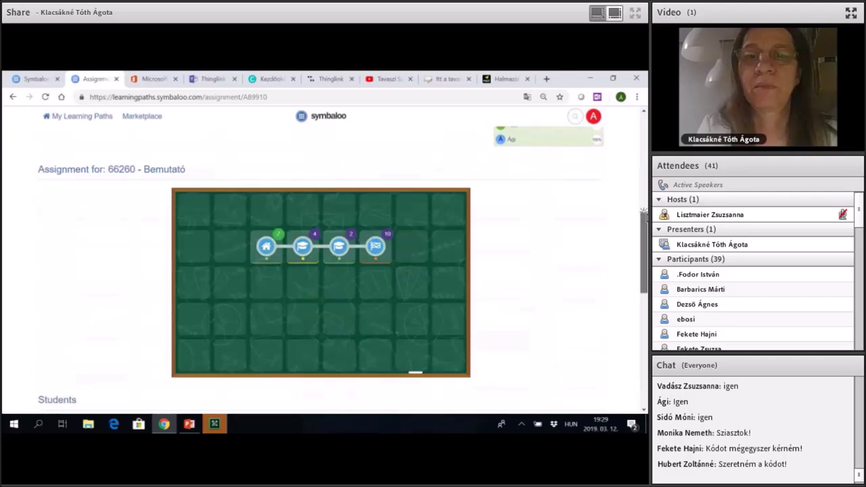
pyautogui.scroll(4, 638, 350)
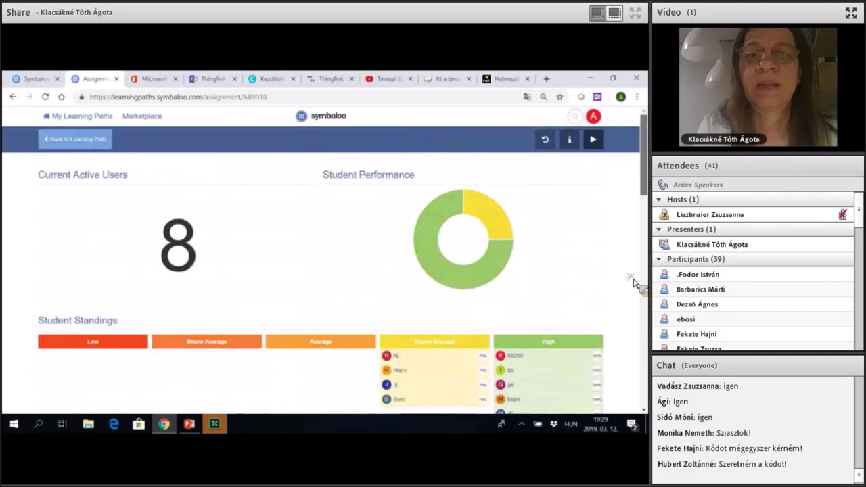
pyautogui.scroll(-4, 630, 270)
pyautogui.scroll(-3, 629, 268)
pyautogui.scroll(1, 629, 244)
pyautogui.scroll(-1, 629, 233)
pyautogui.scroll(4, 629, 216)
pyautogui.scroll(2, 630, 214)
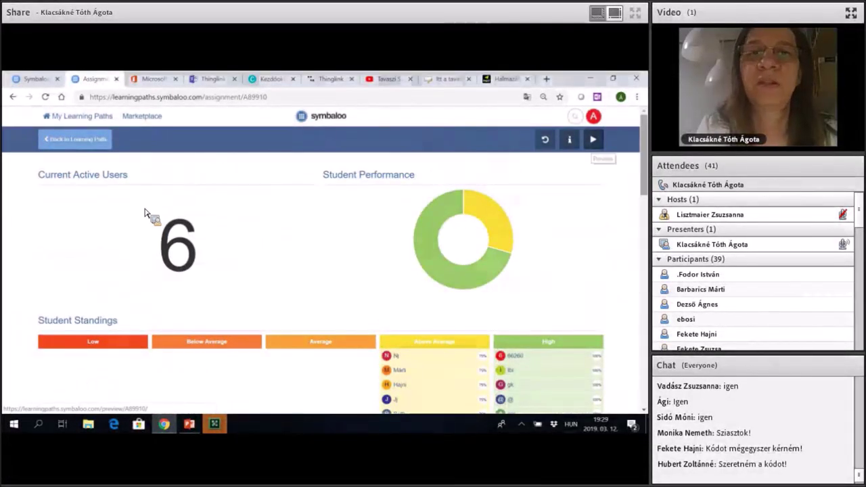
pyautogui.scroll(-5, 259, 321)
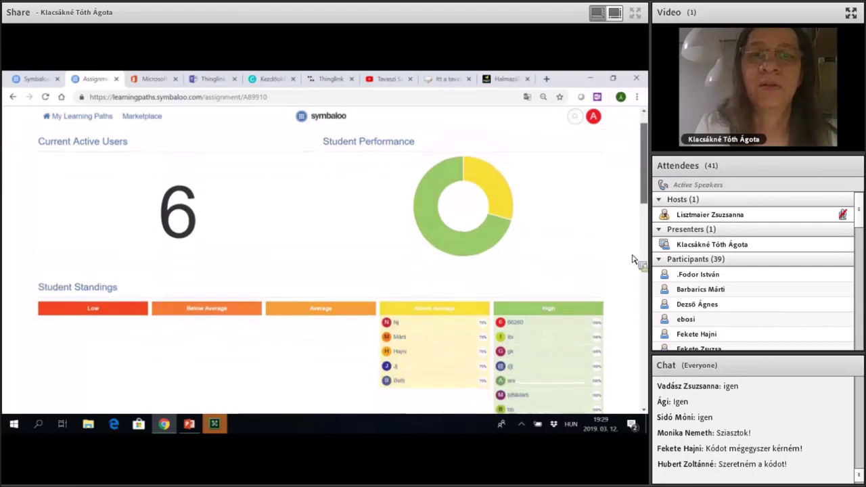
pyautogui.scroll(-5, 450, 150)
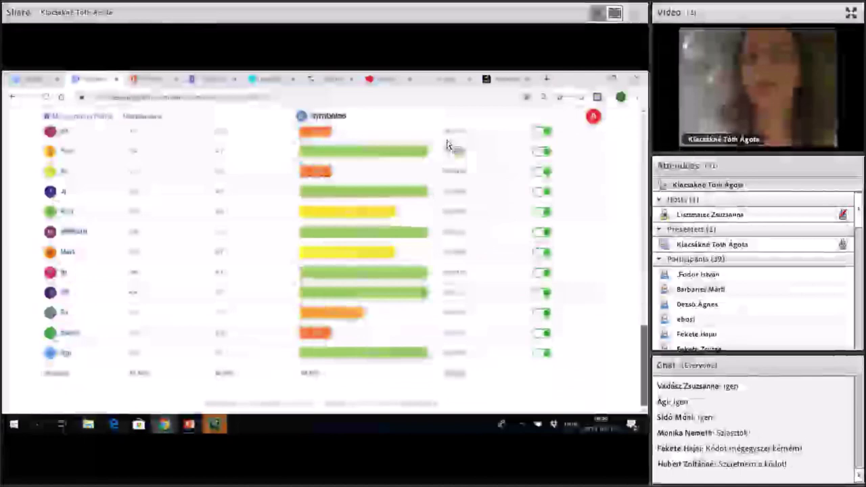
pyautogui.scroll(6, 440, 143)
pyautogui.scroll(3, 452, 151)
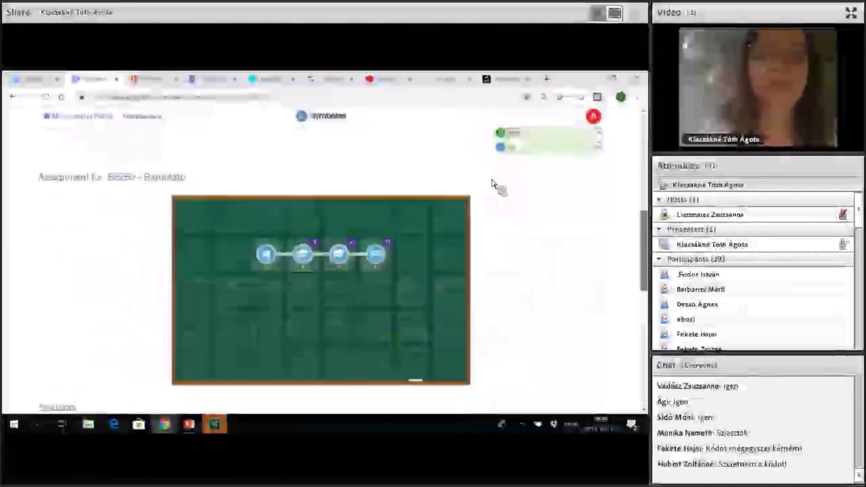
pyautogui.scroll(3, 460, 153)
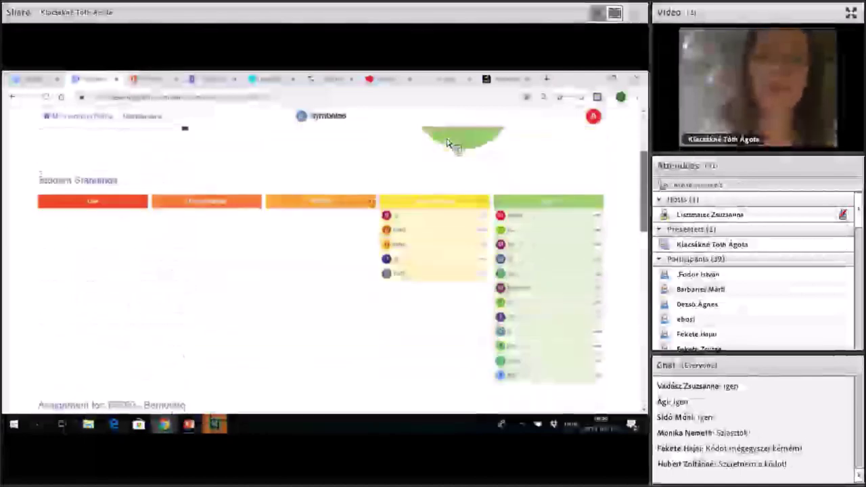
pyautogui.press('F5')
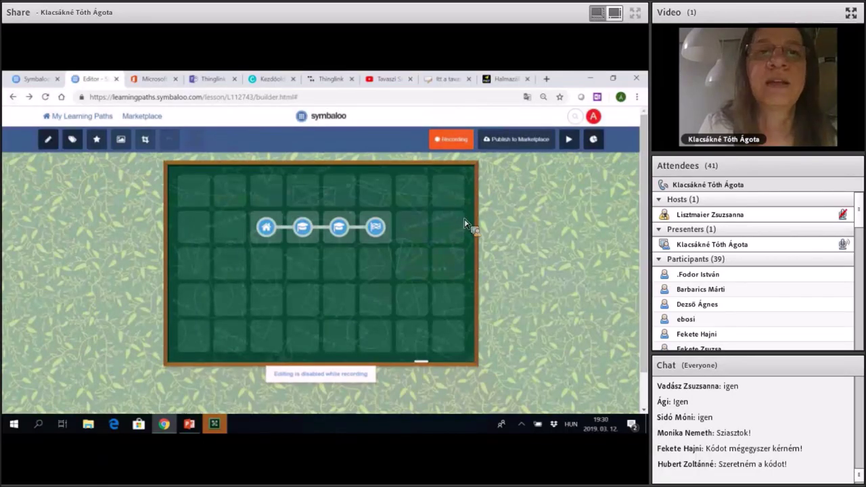
pyautogui.click(602, 144)
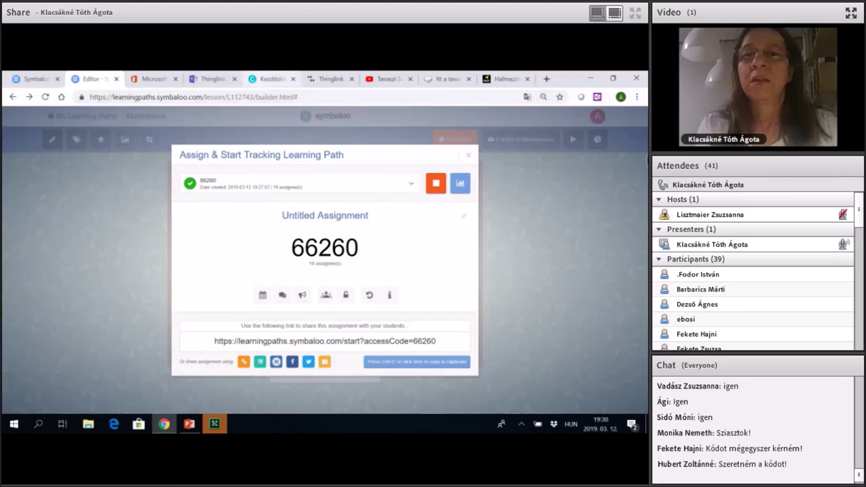
# Switch to Canva's create-a-design page in the browser.
pyautogui.click(271, 78)
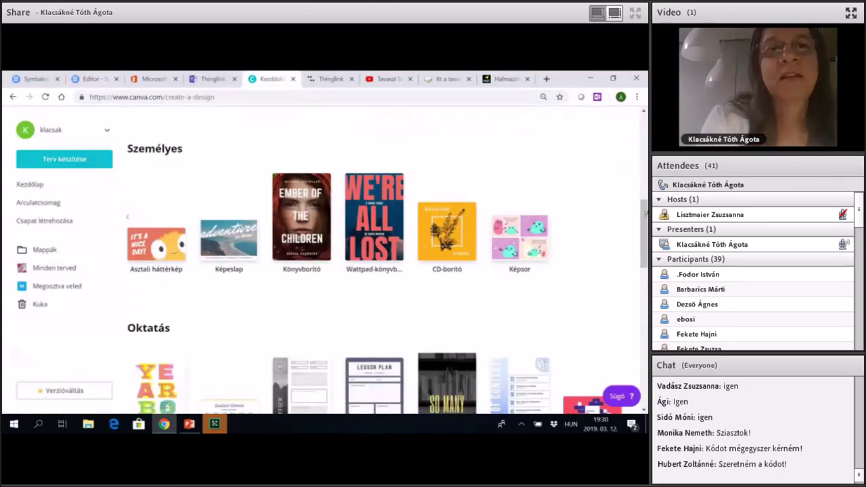
pyautogui.scroll(2, 386, 271)
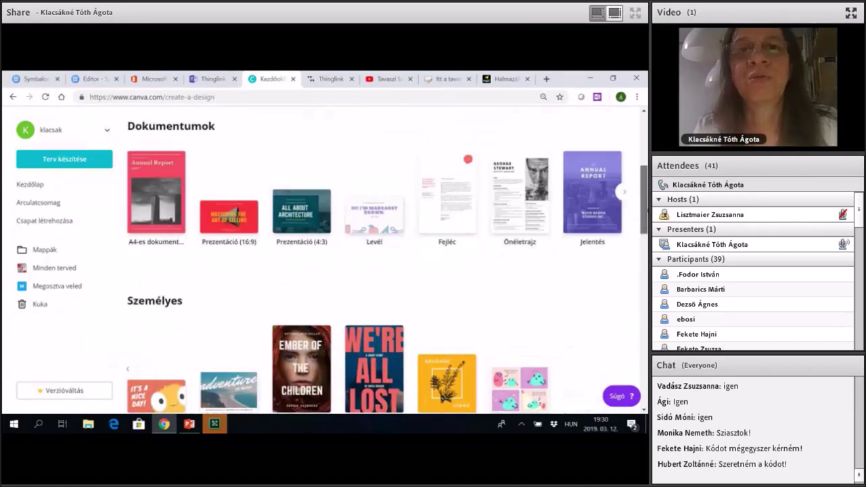
pyautogui.scroll(3, 149, 246)
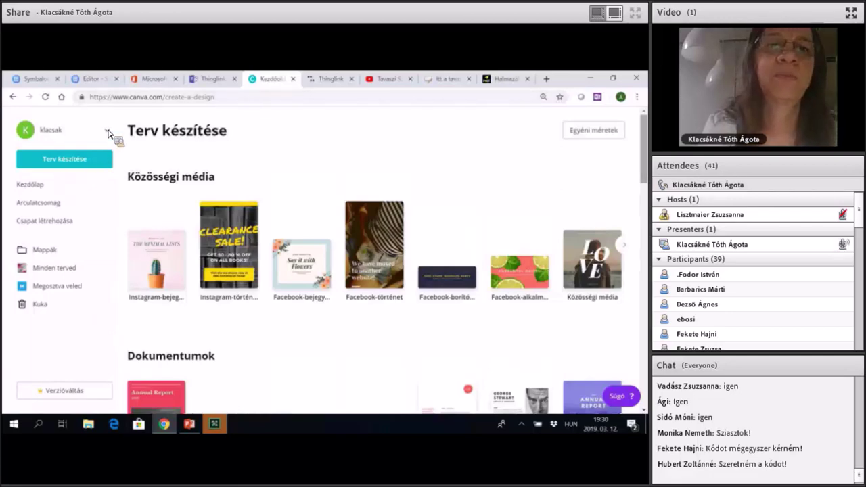
pyautogui.scroll(-2, 112, 134)
pyautogui.scroll(-10, 112, 133)
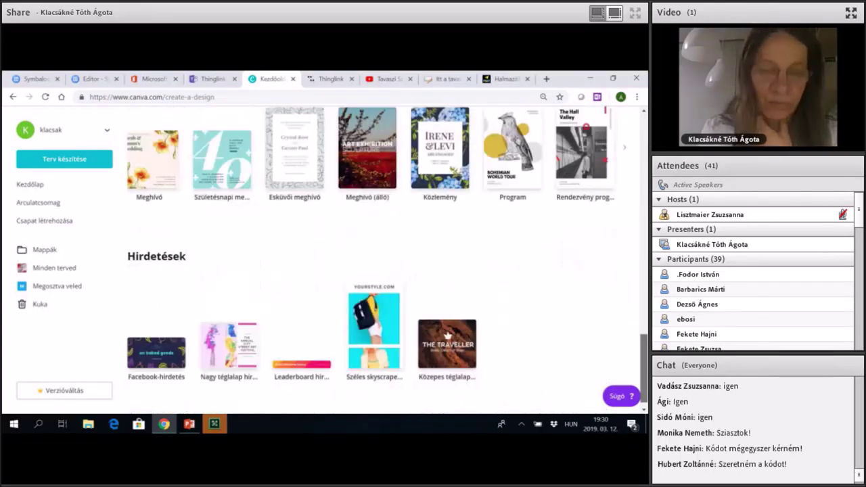
pyautogui.press('Home')
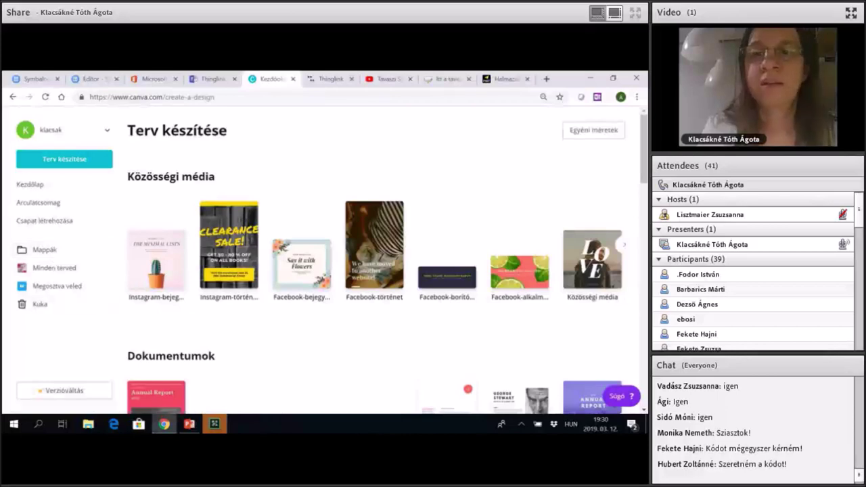
pyautogui.click(64, 130)
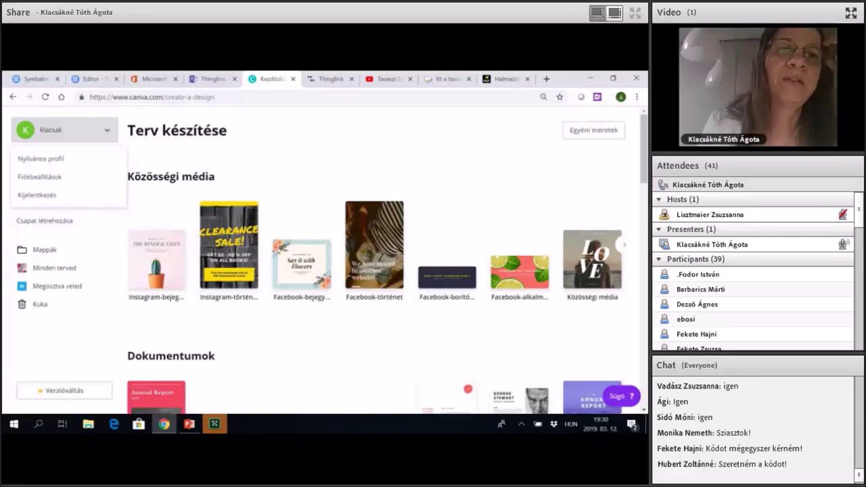
pyautogui.press('Escape')
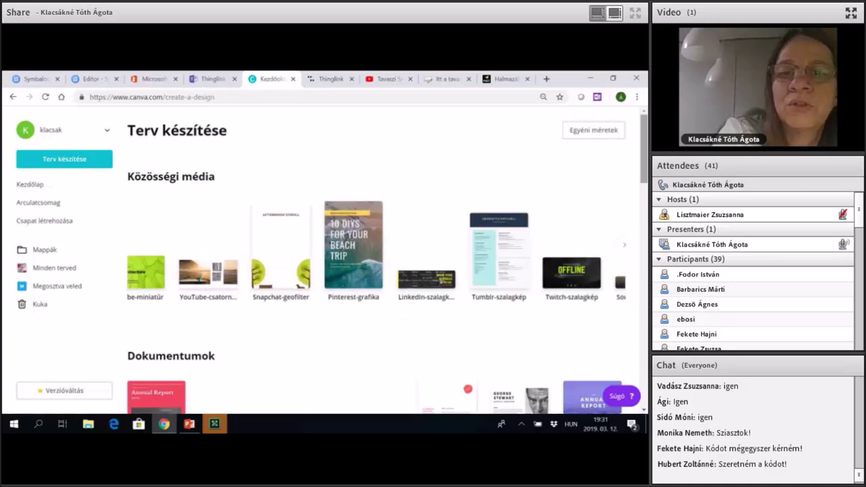
pyautogui.scroll(-3, 379, 264)
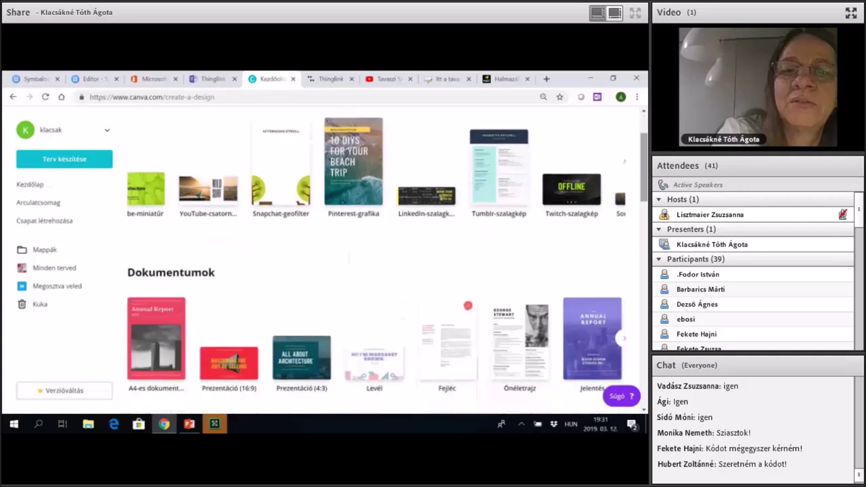
pyautogui.scroll(-2, 378, 264)
pyautogui.hscroll(5, 376, 257)
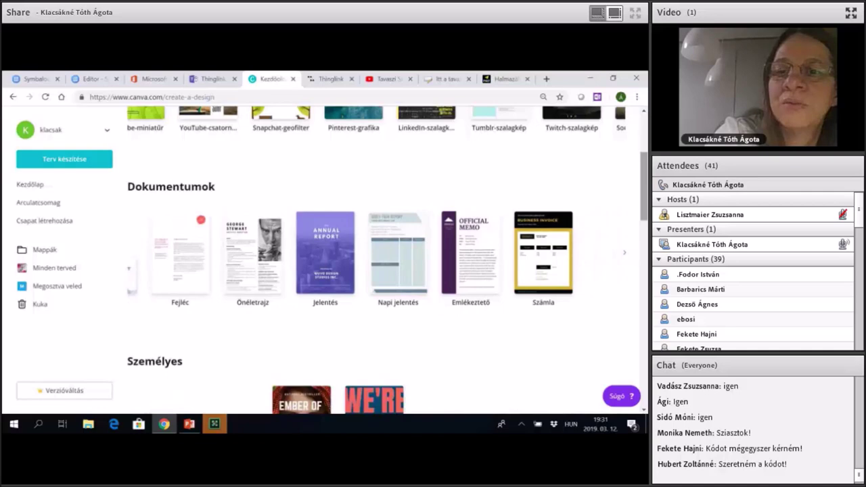
pyautogui.scroll(-3, 386, 260)
pyautogui.scroll(-3, 379, 264)
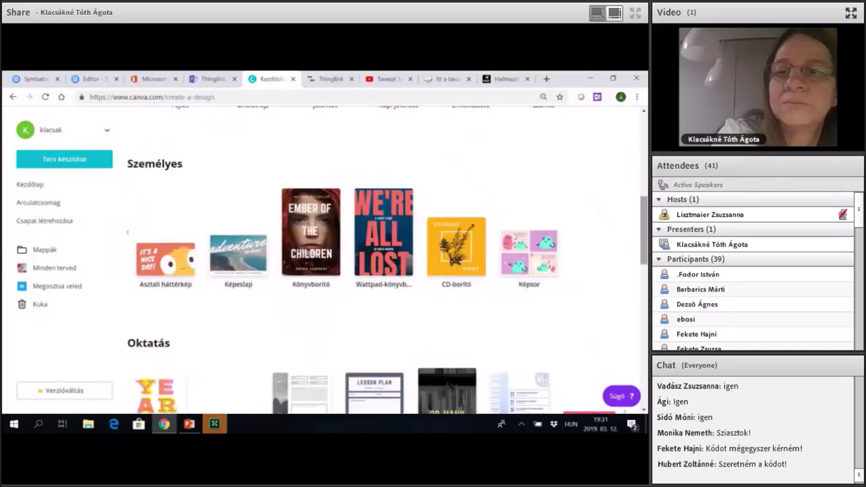
pyautogui.scroll(-3, 164, 320)
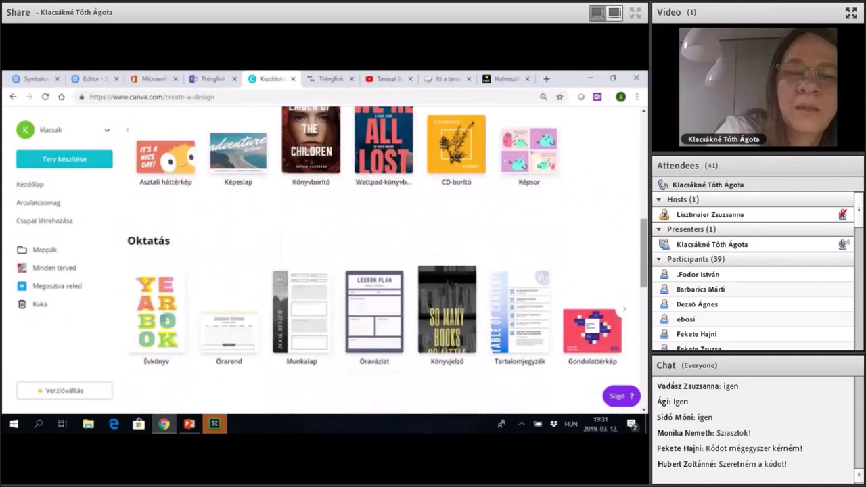
pyautogui.scroll(-5, 165, 320)
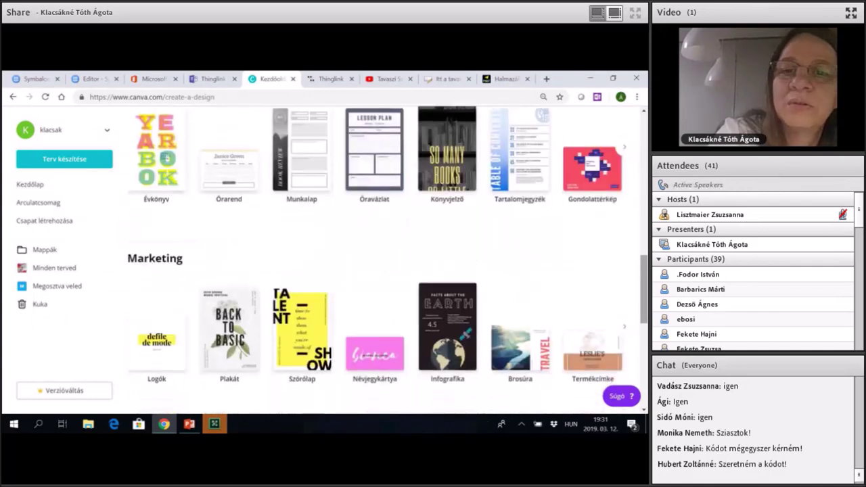
pyautogui.scroll(-2, 165, 320)
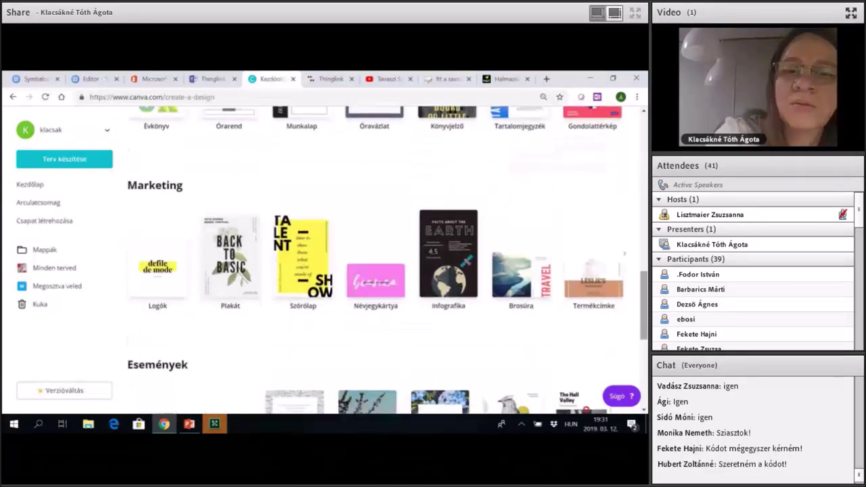
pyautogui.hscroll(5, 375, 264)
pyautogui.hscroll(3, 376, 264)
pyautogui.hscroll(10, 376, 264)
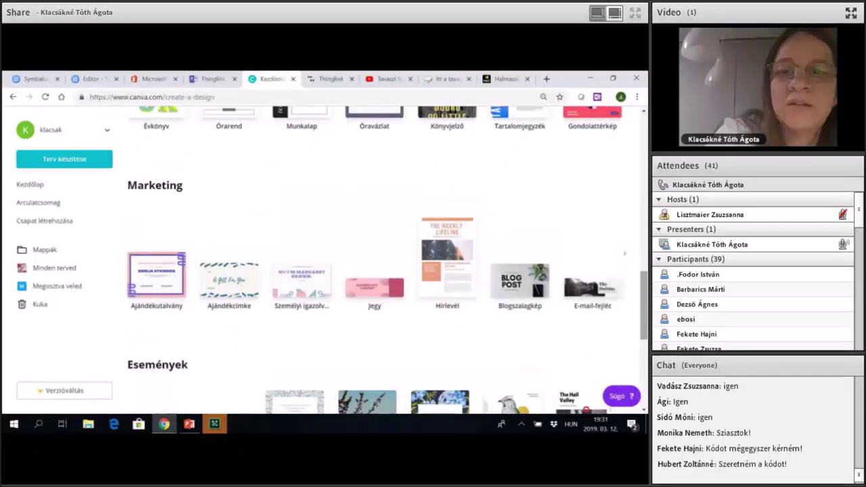
pyautogui.hscroll(6, 376, 264)
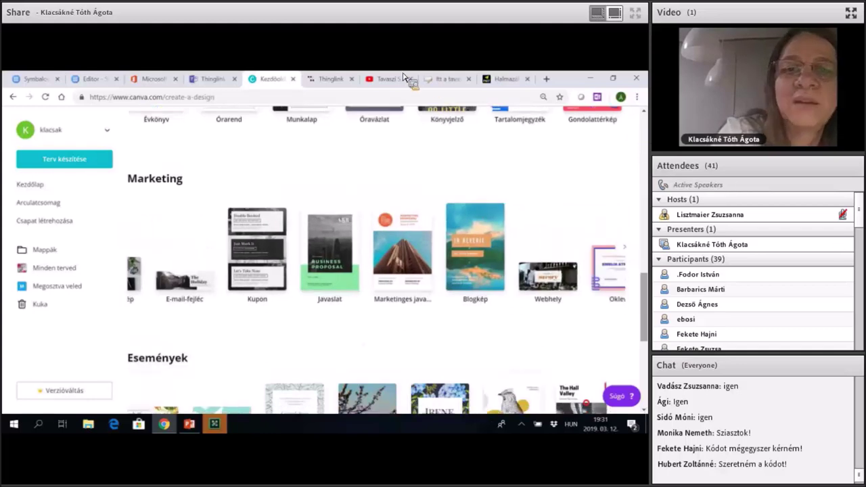
pyautogui.scroll(-3, 209, 141)
pyautogui.scroll(-3, 27, 199)
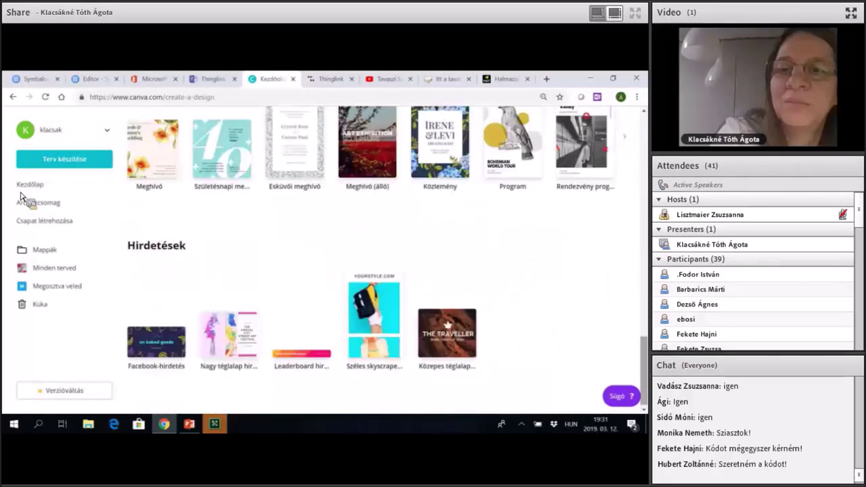
pyautogui.scroll(6, 203, 197)
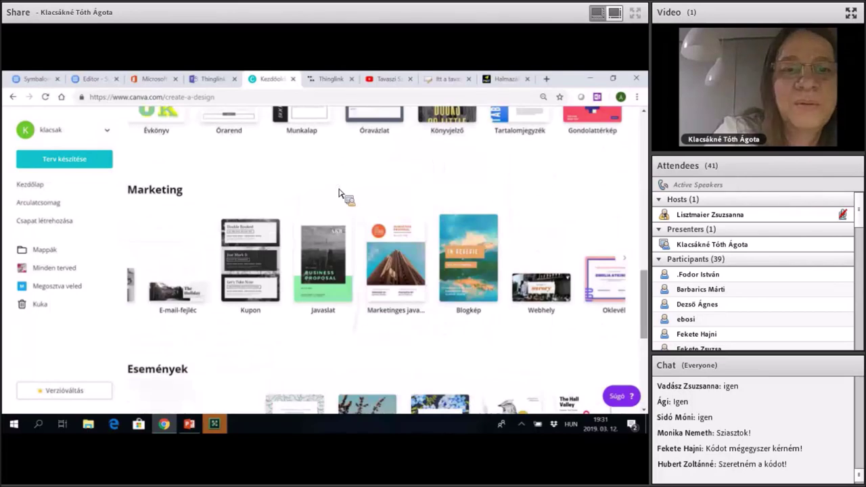
pyautogui.scroll(1, 338, 192)
pyautogui.scroll(3, 340, 193)
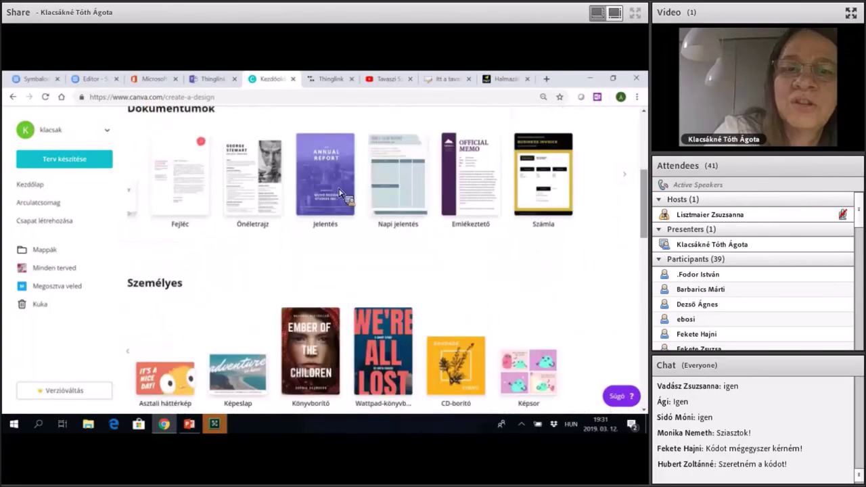
pyautogui.scroll(2, 341, 193)
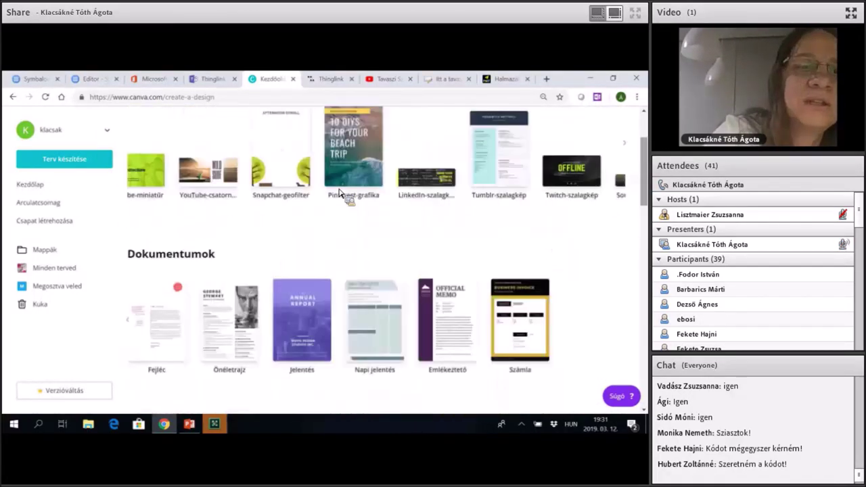
pyautogui.scroll(2, 341, 193)
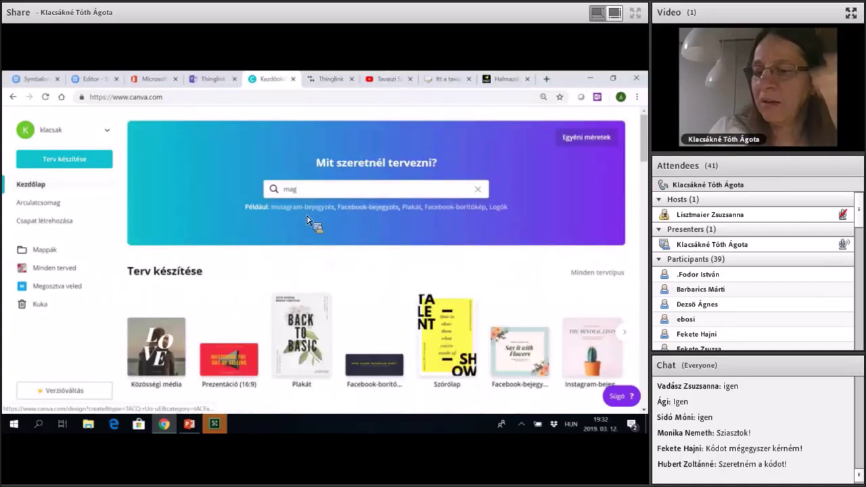
# Search 'pl' to create a blank Plakát design and browse the poster templates.
pyautogui.press('BackSpace')
pyautogui.press('BackSpace')
pyautogui.press('BackSpace')
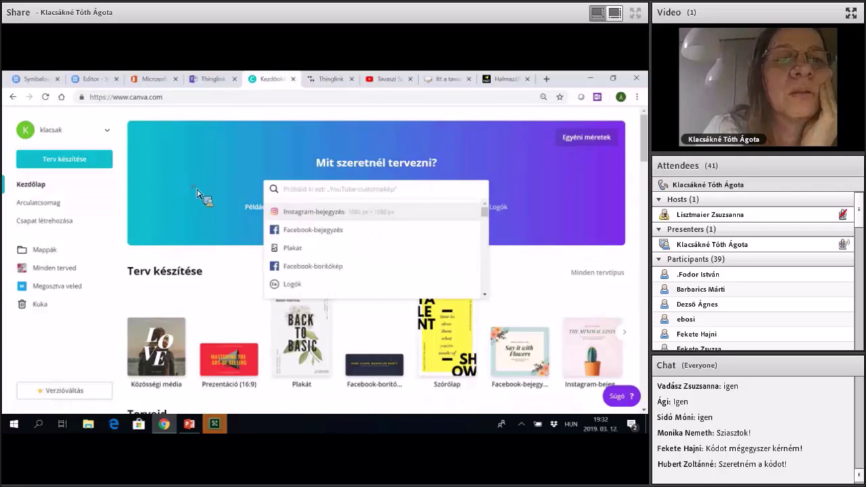
pyautogui.write('pl')
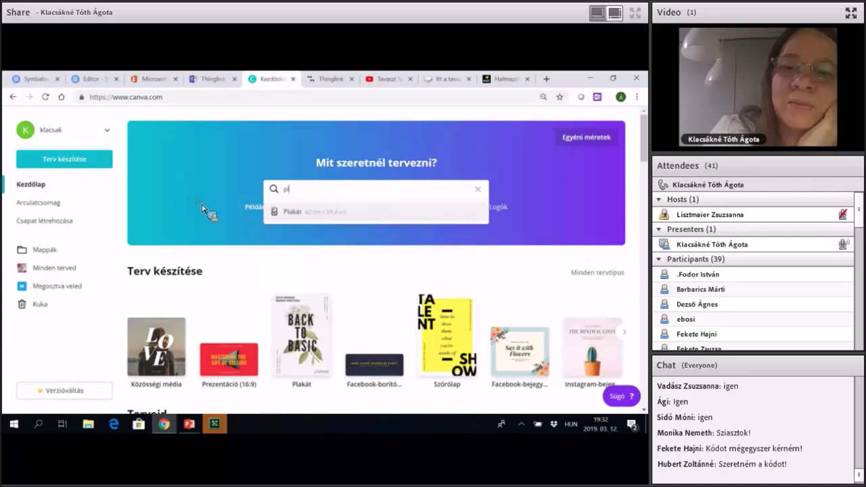
pyautogui.press('Return')
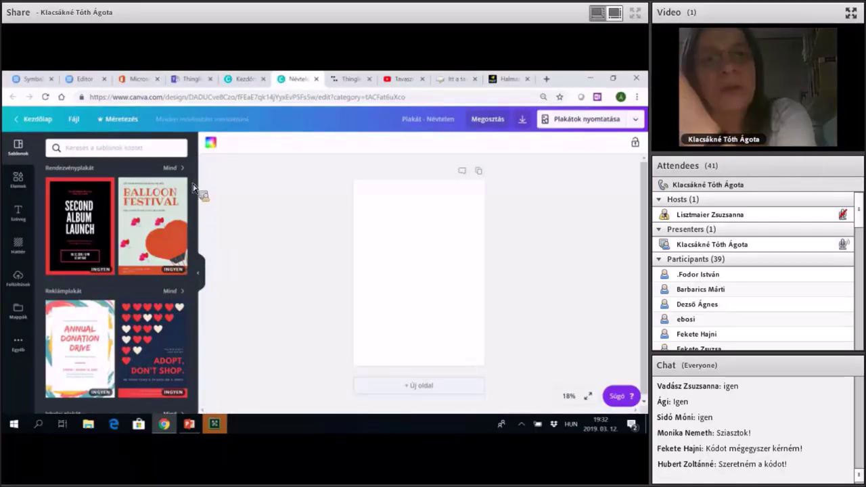
pyautogui.scroll(-4, 195, 158)
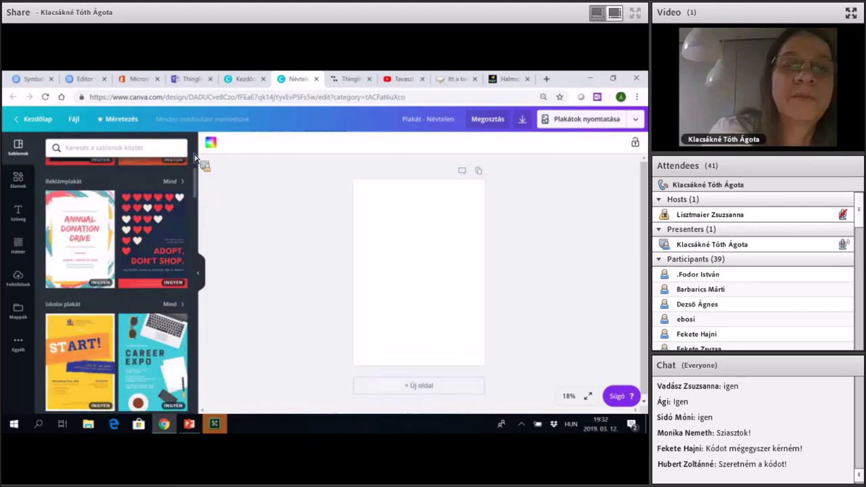
pyautogui.scroll(-3, 178, 277)
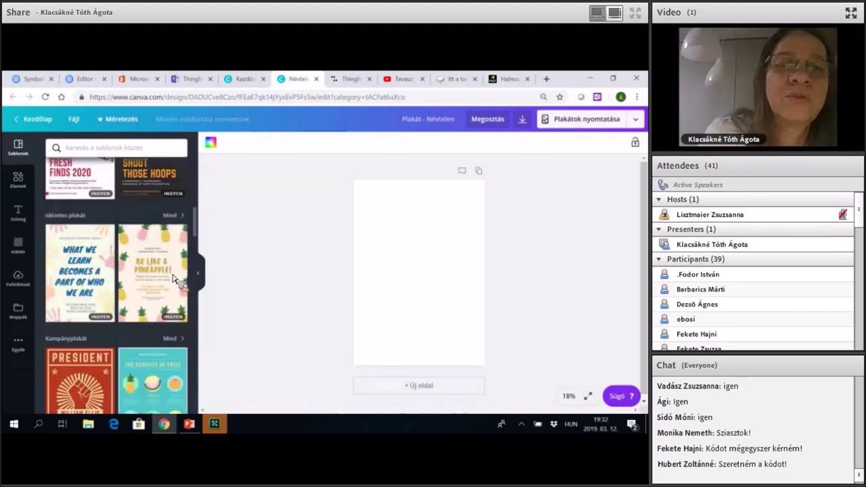
pyautogui.scroll(-2, 166, 283)
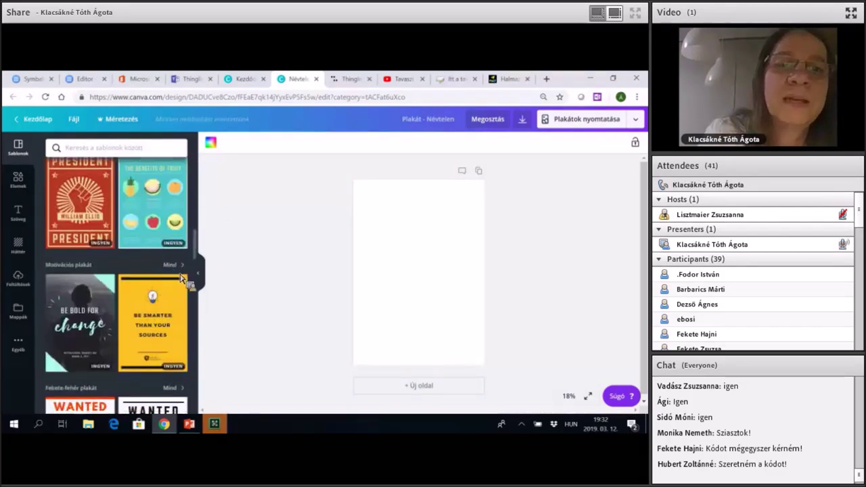
pyautogui.scroll(-3, 202, 181)
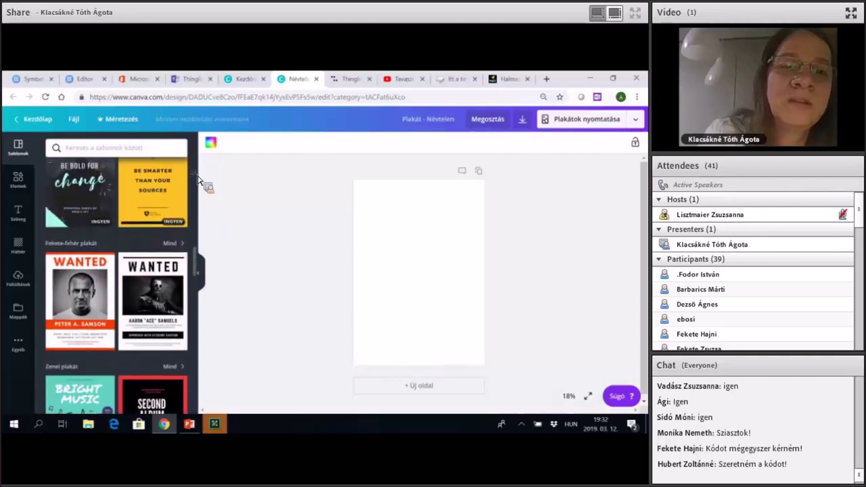
pyautogui.scroll(1, 202, 186)
pyautogui.scroll(10, 202, 203)
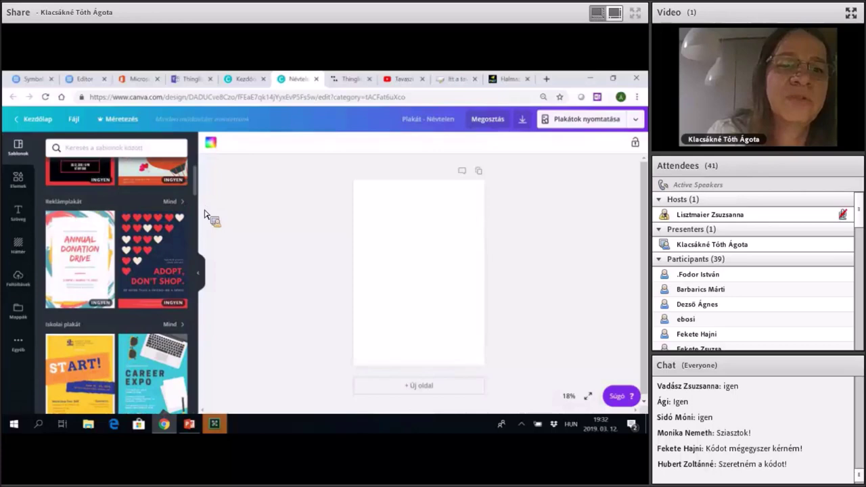
pyautogui.scroll(2, 203, 214)
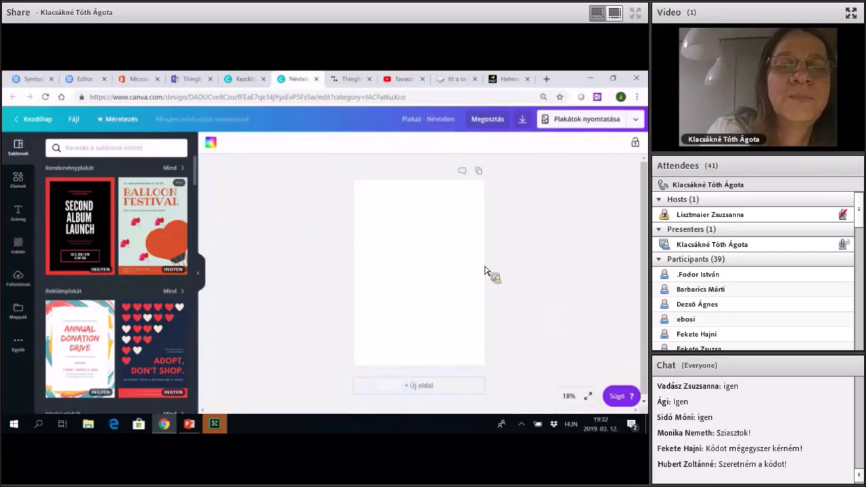
pyautogui.scroll(-4, 116, 284)
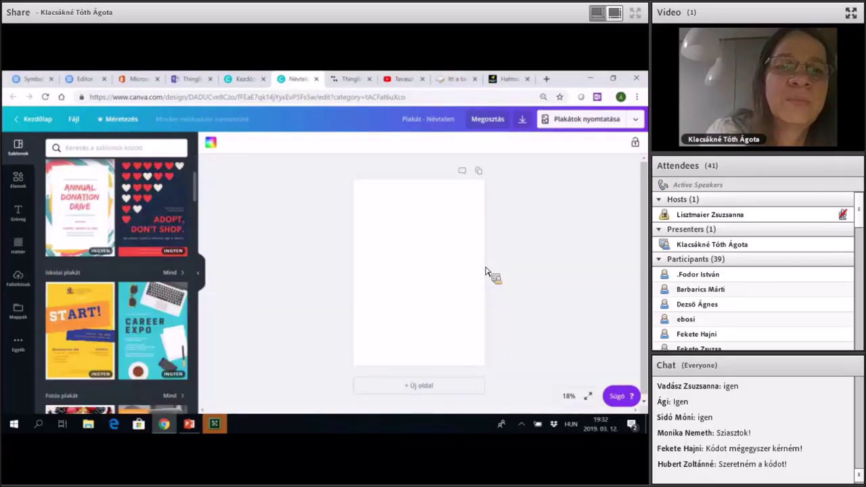
pyautogui.scroll(-2, 116, 284)
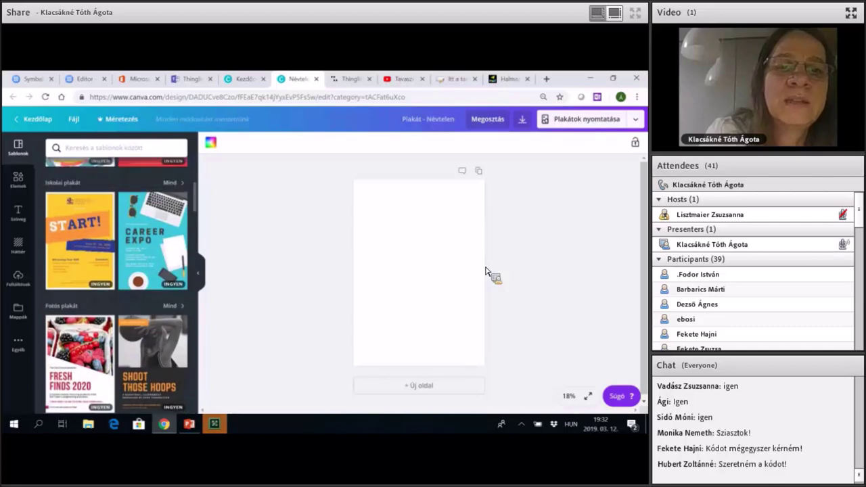
# Apply the Fresh Finds 2020 template and view the poster at 100%, then 50% zoom.
pyautogui.moveTo(80, 289); pyautogui.dragTo(418, 271)
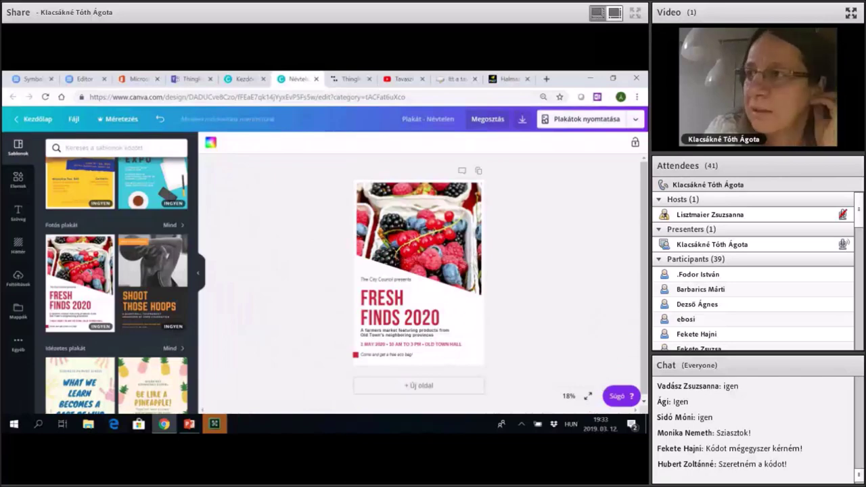
pyautogui.click(568, 396)
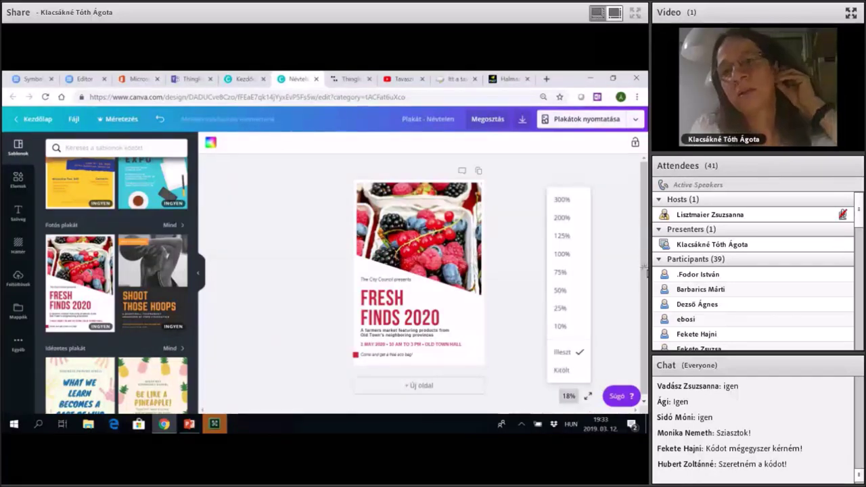
pyautogui.click(562, 254)
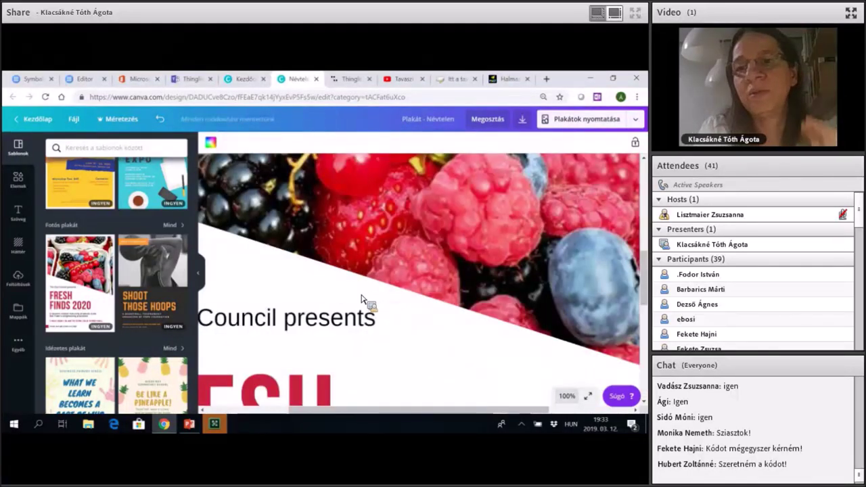
pyautogui.hscroll(-3, 362, 299)
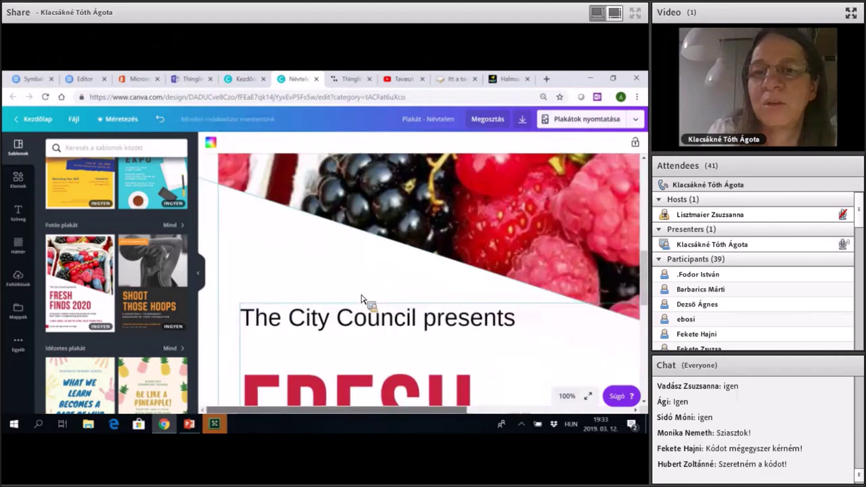
pyautogui.hscroll(2, 362, 298)
pyautogui.click(362, 298)
pyautogui.click(567, 396)
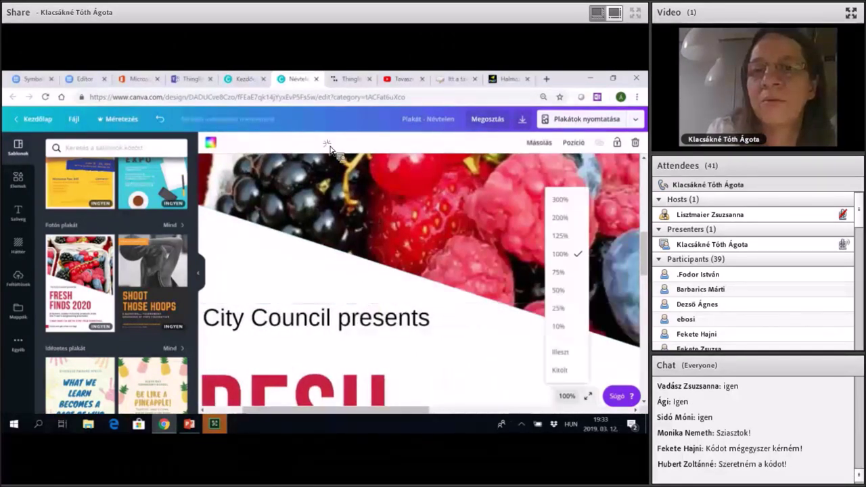
pyautogui.click(558, 291)
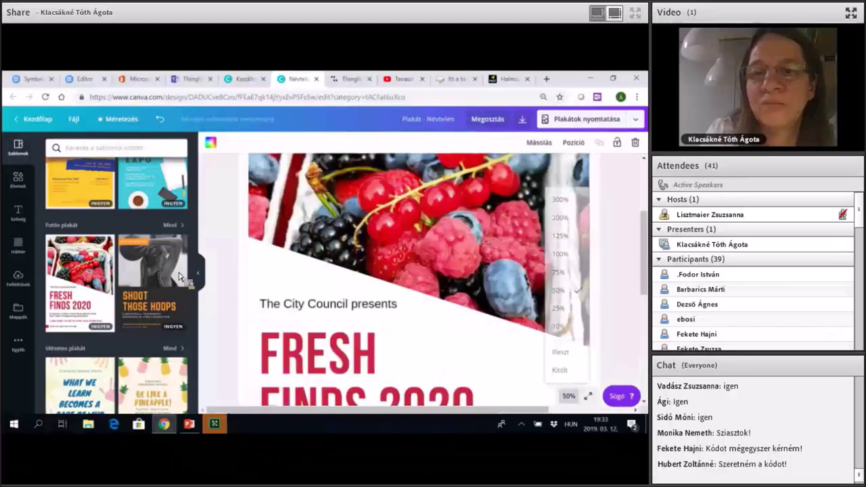
# Edit the FRESH heading to read FREH and open its text colour palette.
pyautogui.click(428, 344)
pyautogui.scroll(-2, 636, 237)
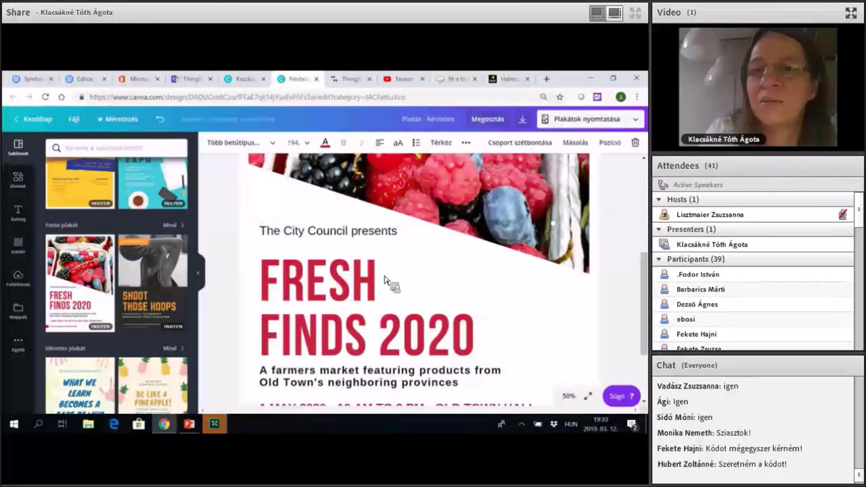
pyautogui.click(353, 281)
pyautogui.write('FSDFD')
pyautogui.press('BackSpace')
pyautogui.press('BackSpace')
pyautogui.press('BackSpace')
pyautogui.press('BackSpace')
pyautogui.press('BackSpace')
pyautogui.press('BackSpace')
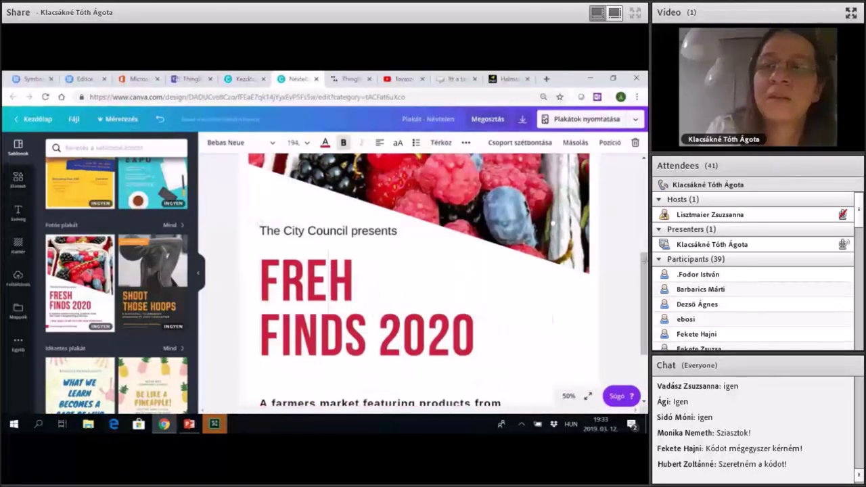
pyautogui.click(325, 143)
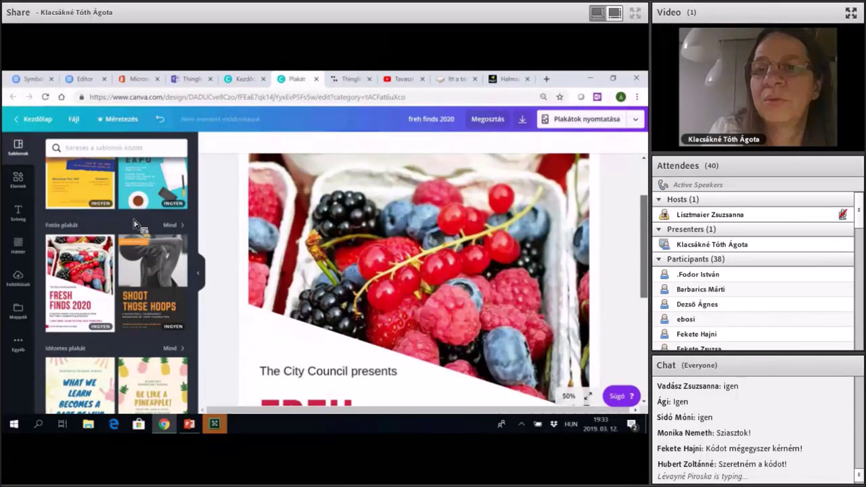
# Paste the black-and-white cat photo into the berries photo frame at the poster top.
pyautogui.click(380, 317)
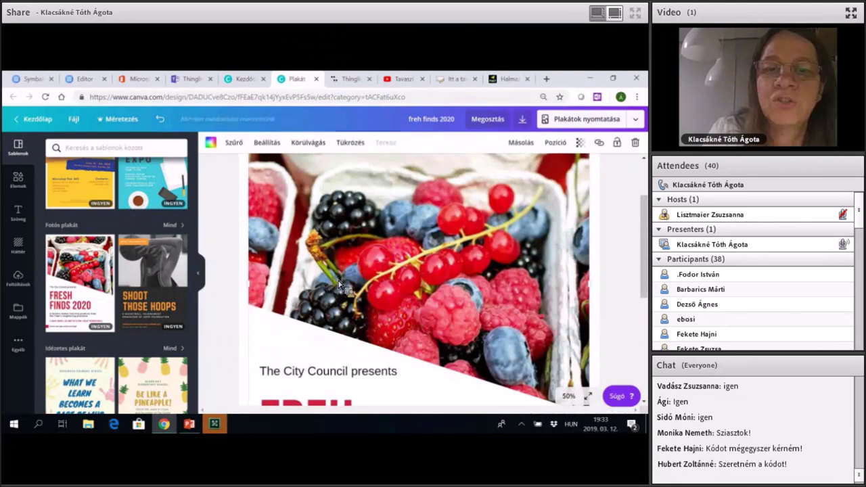
pyautogui.moveTo(645, 290); pyautogui.dragTo(645, 260)
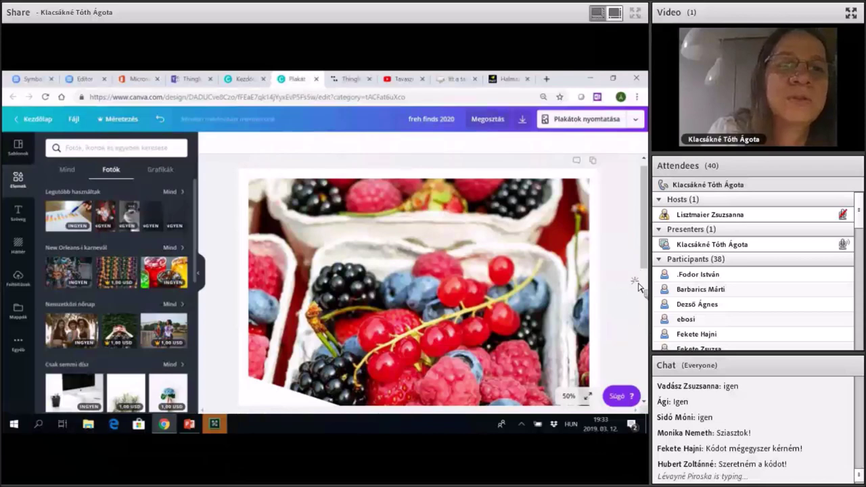
pyautogui.hotkey('ctrl', 'v')
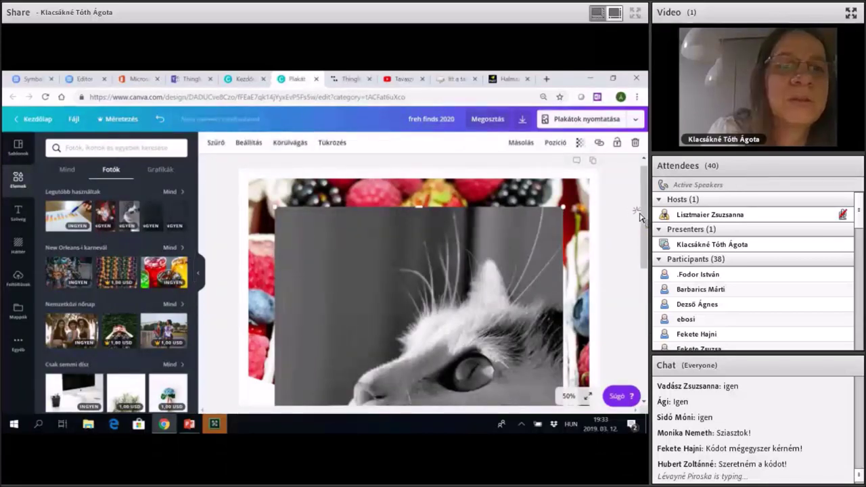
pyautogui.click(641, 298)
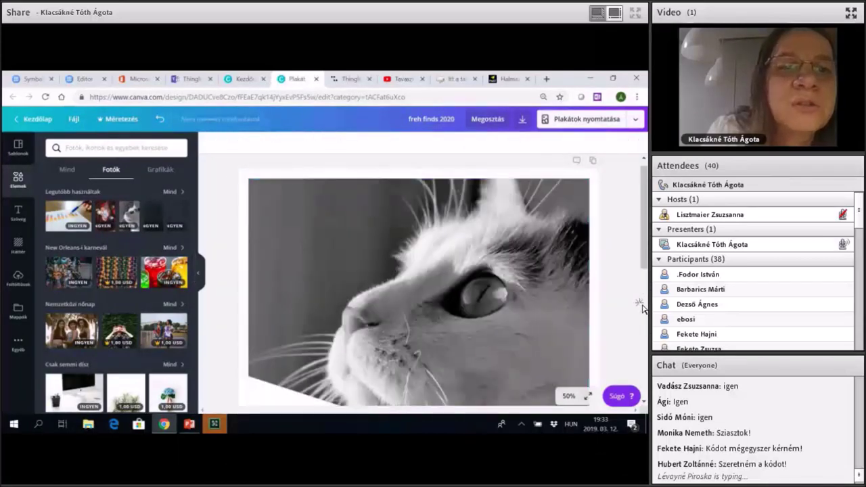
pyautogui.scroll(-3, 641, 341)
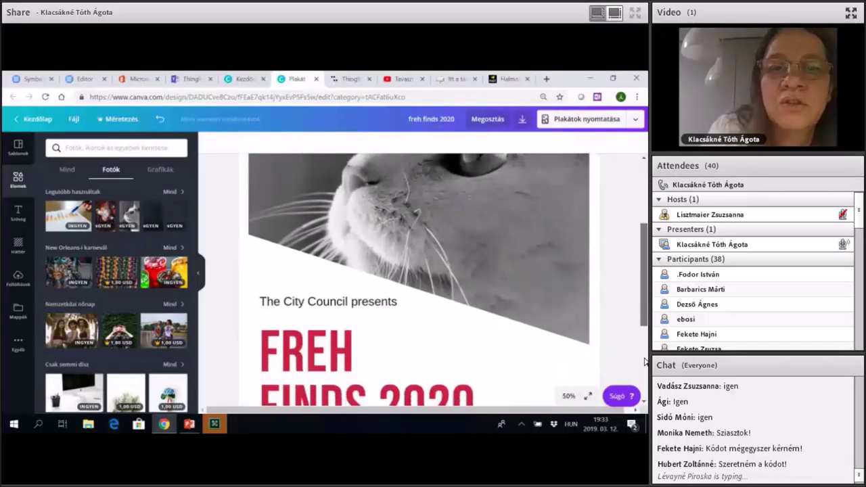
pyautogui.scroll(3, 644, 362)
pyautogui.scroll(-3, 645, 362)
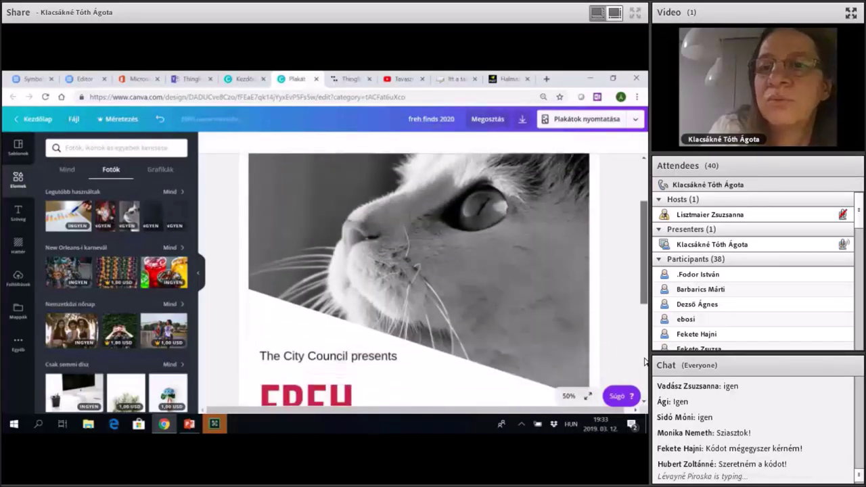
pyautogui.scroll(-3, 644, 362)
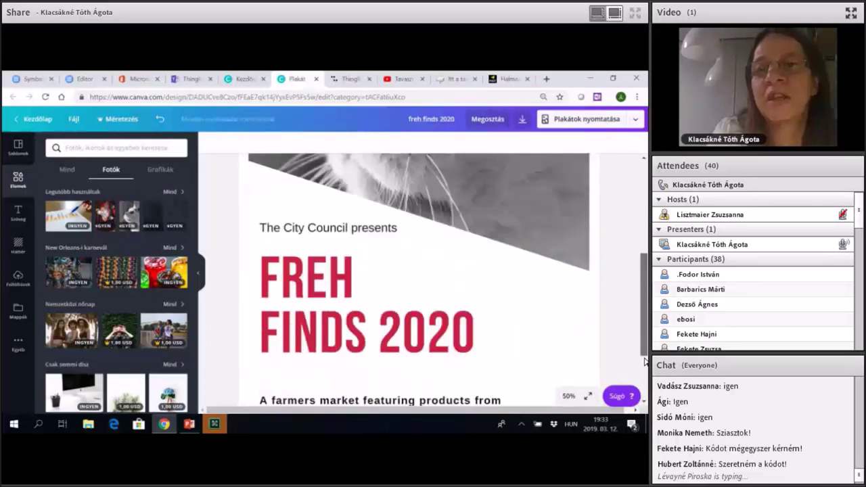
pyautogui.scroll(5, 644, 362)
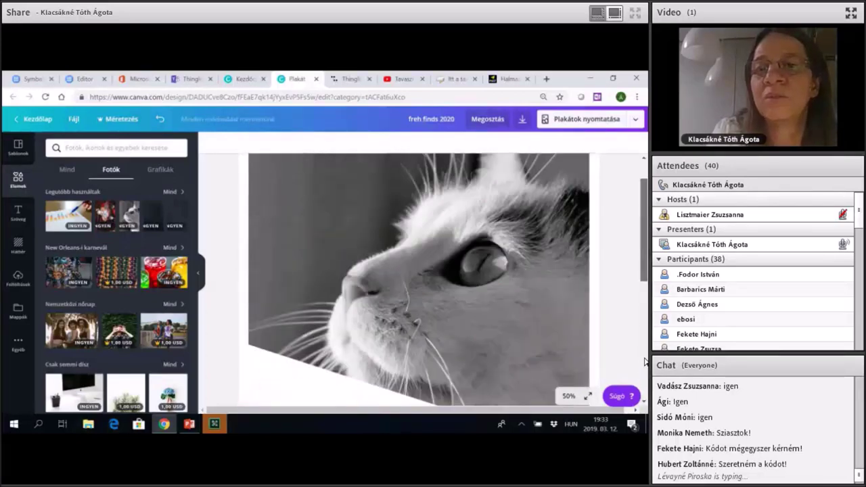
pyautogui.scroll(-1, 646, 362)
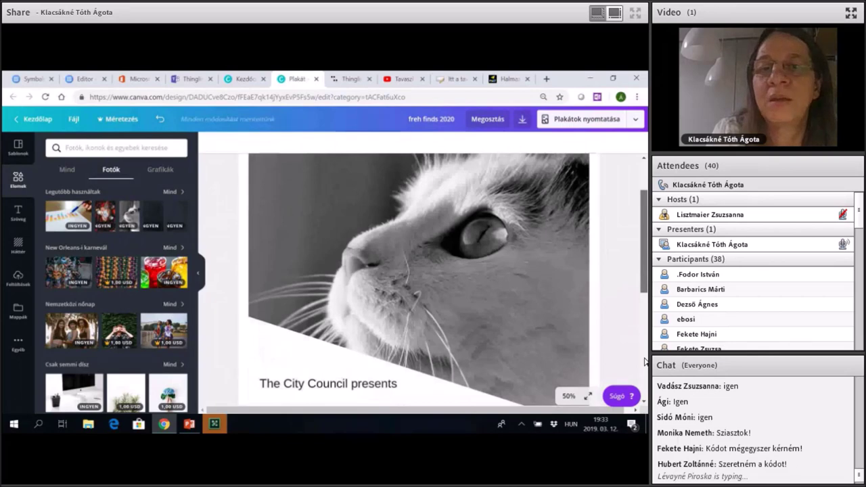
pyautogui.scroll(-5, 646, 362)
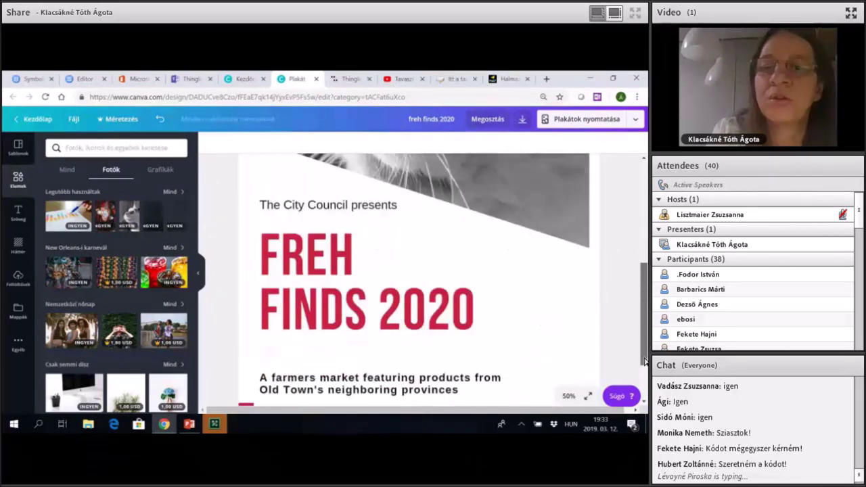
pyautogui.scroll(-4, 646, 362)
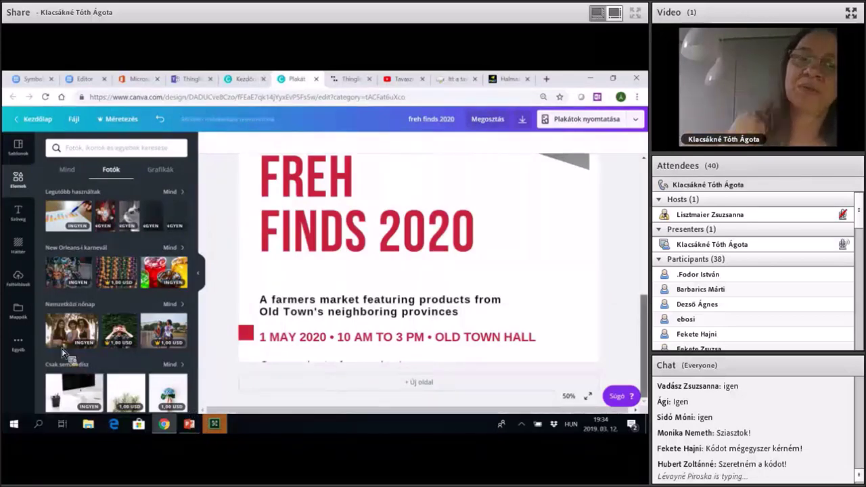
pyautogui.scroll(5, 228, 345)
pyautogui.scroll(3, 334, 360)
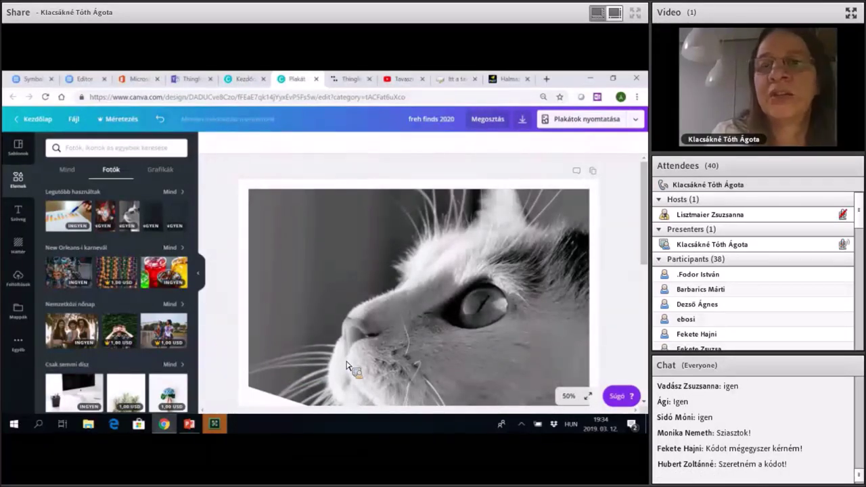
# Show PowerPoint slide 4, 'VÉGTERMÉK', then return to the Canva poster in Chrome.
pyautogui.hotkey('alt', 'Tab')
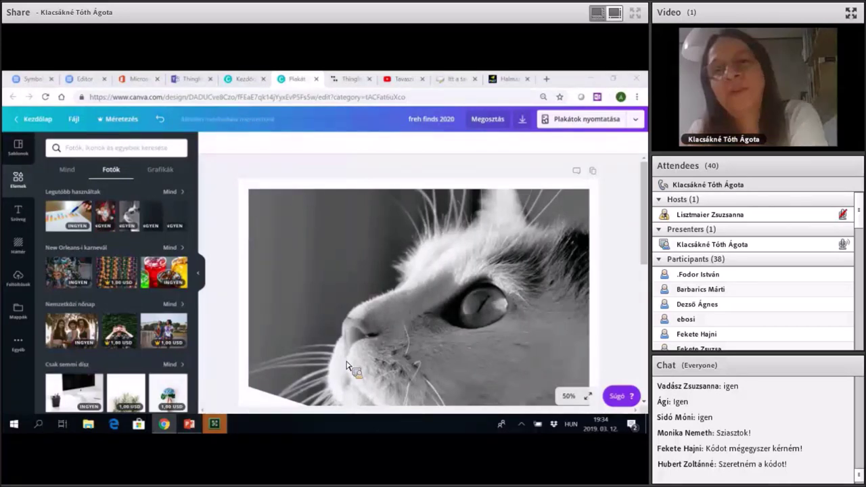
pyautogui.press('Down')
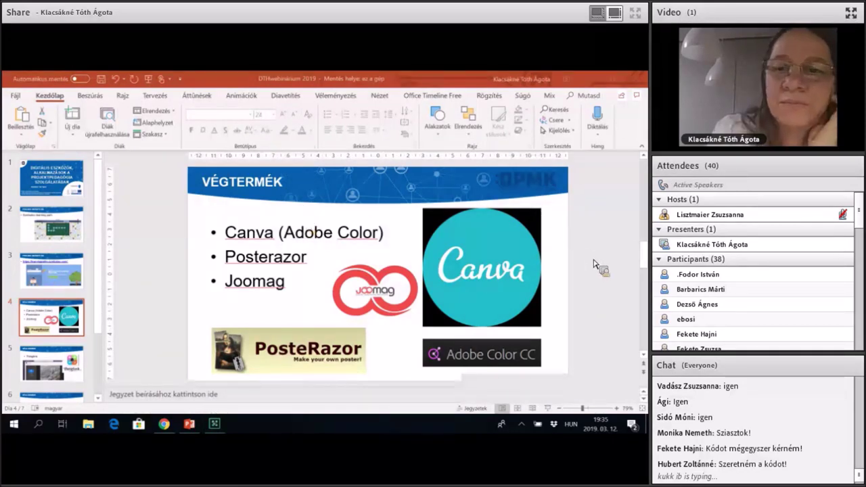
pyautogui.hotkey('alt', 'Tab')
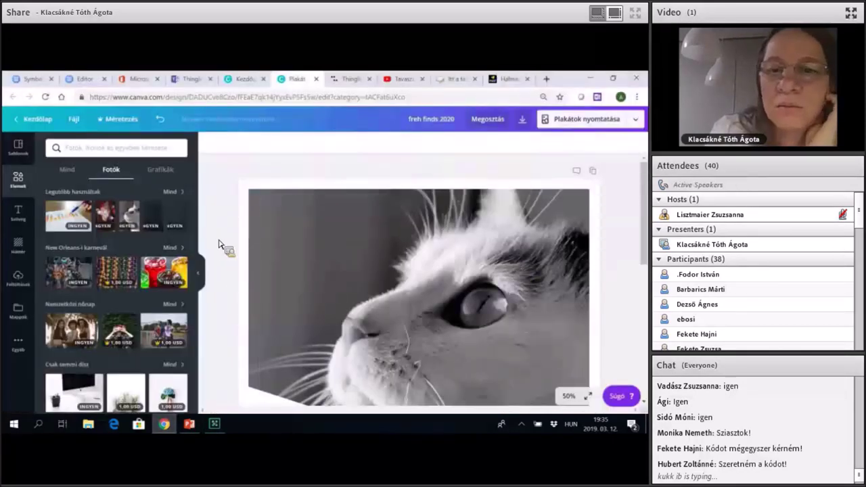
# Close the poster, create a Brosúra design via 'bro', and apply the Navy Blue and Beige Nature Travel template.
pyautogui.hotkey('ctrl', 'w')
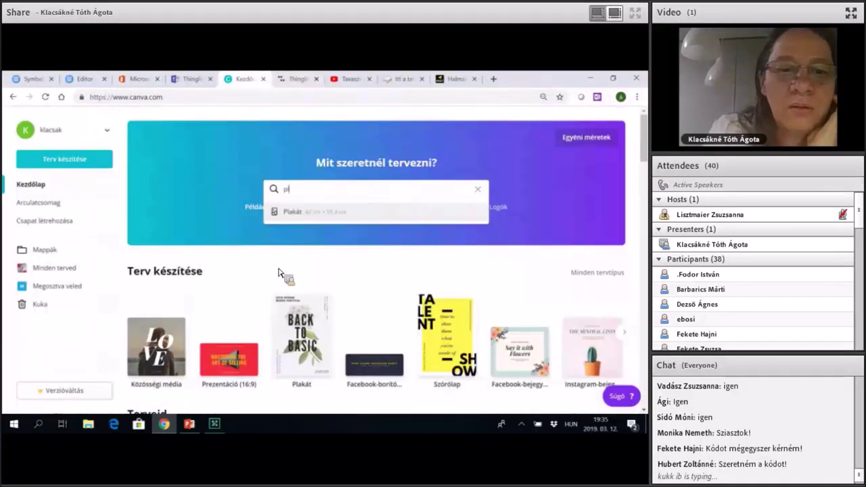
pyautogui.press('BackSpace')
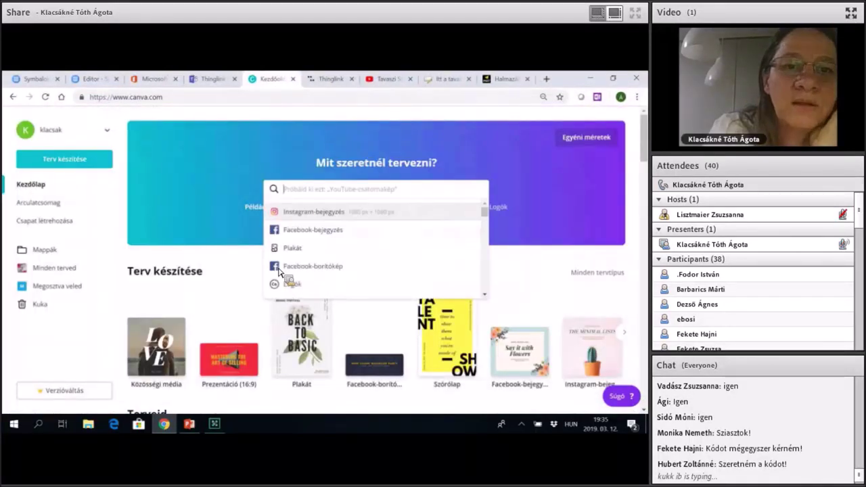
pyautogui.write('bro')
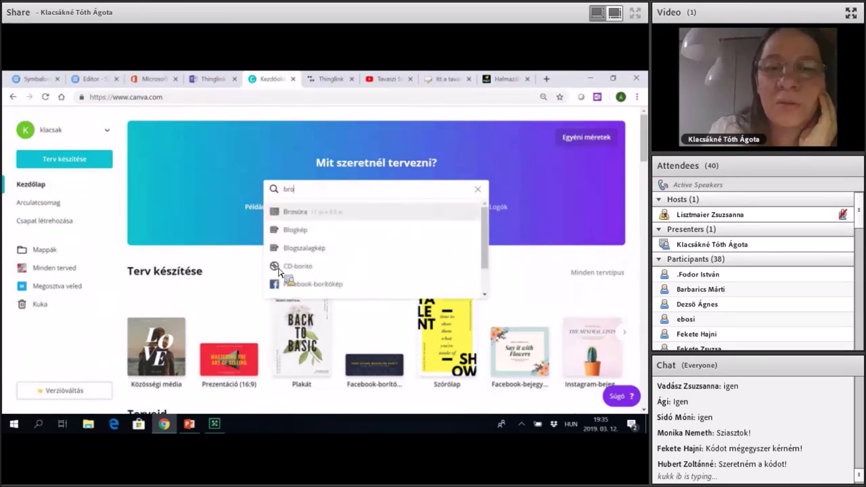
pyautogui.press('Return')
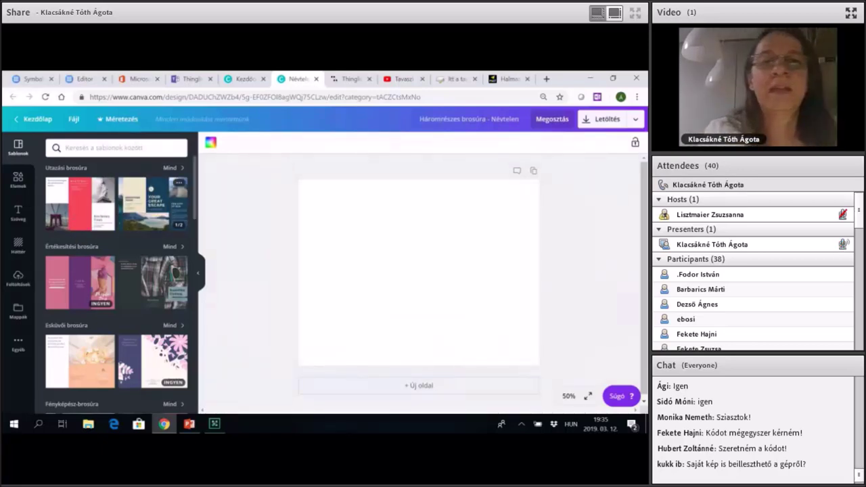
pyautogui.click(152, 203)
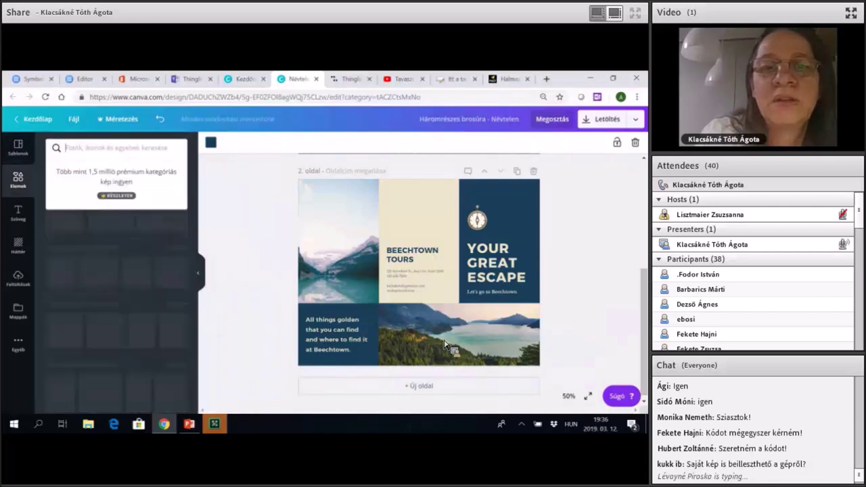
# Search photos for 'tavasz' and drop pink and blue cherry-blossom photos into page 2's frames.
pyautogui.write('tavasz')
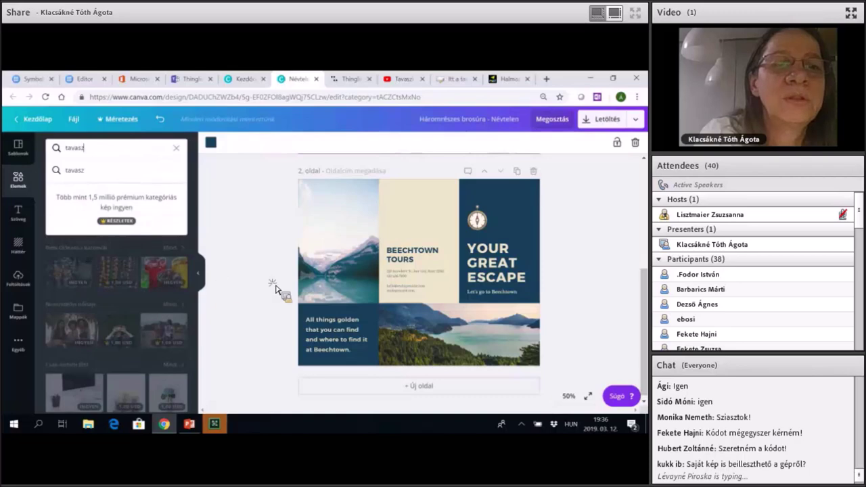
pyautogui.press('Return')
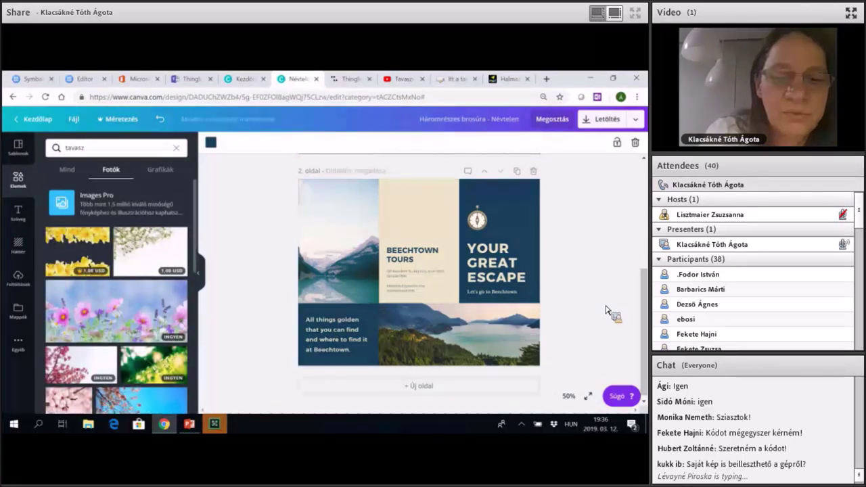
pyautogui.scroll(-1, 115, 304)
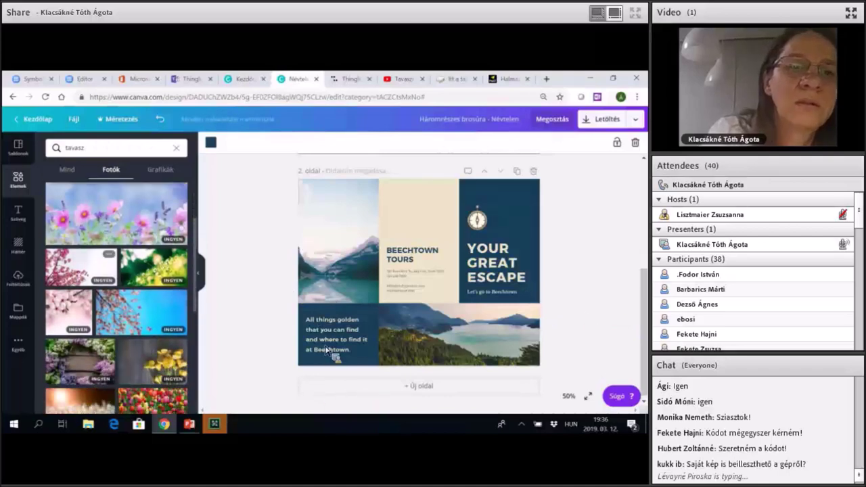
pyautogui.moveTo(68, 312); pyautogui.dragTo(338, 241)
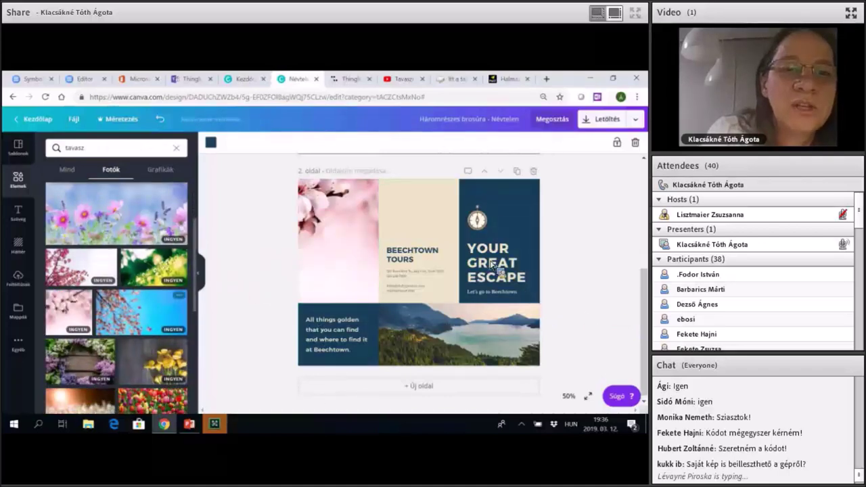
pyautogui.moveTo(140, 312); pyautogui.dragTo(460, 335)
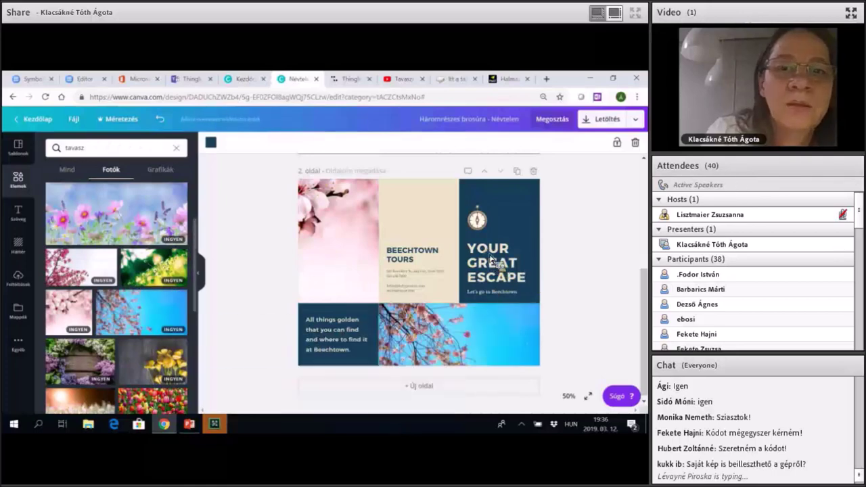
pyautogui.moveTo(82, 268); pyautogui.dragTo(277, 294)
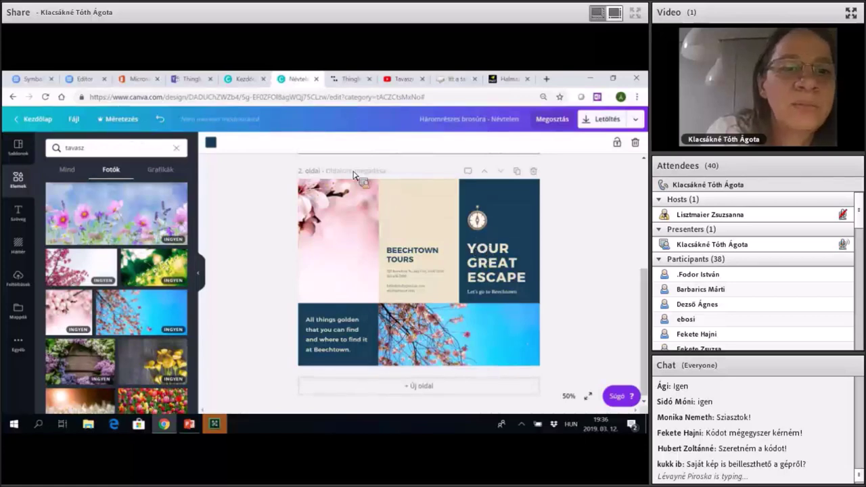
pyautogui.click(309, 155)
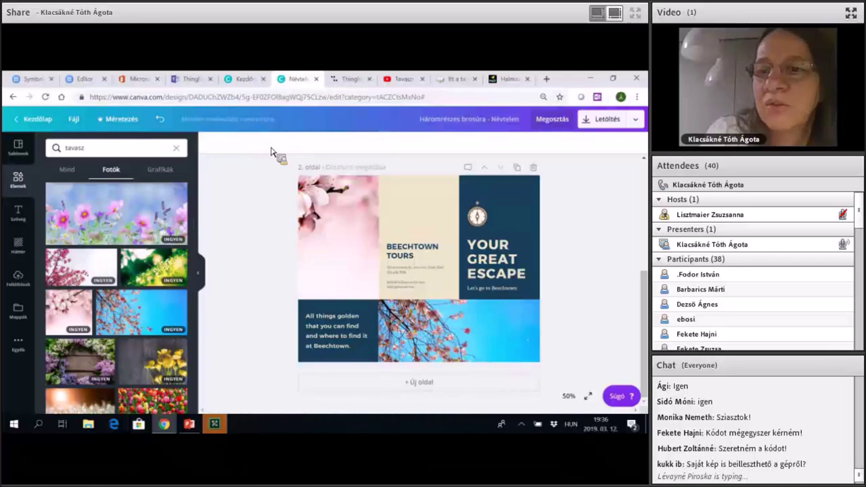
# Change the YOUR GREAT ESCAPE heading to TAVASZ.
pyautogui.press('Tab')
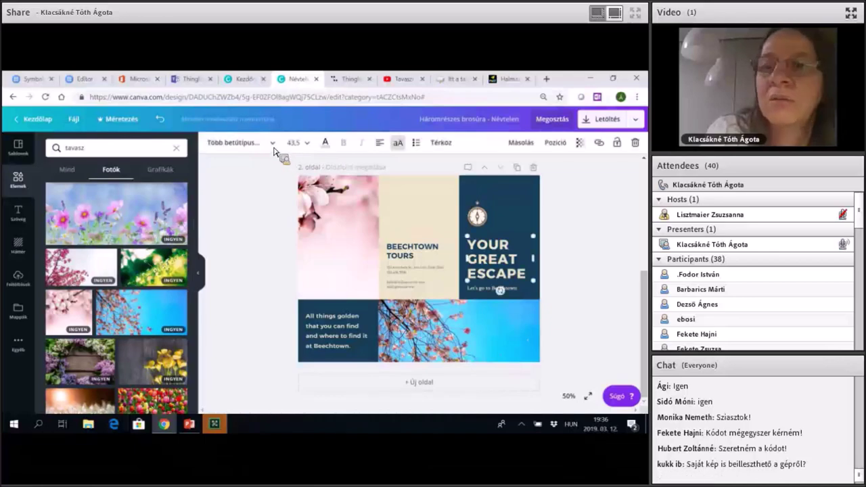
pyautogui.press('Return')
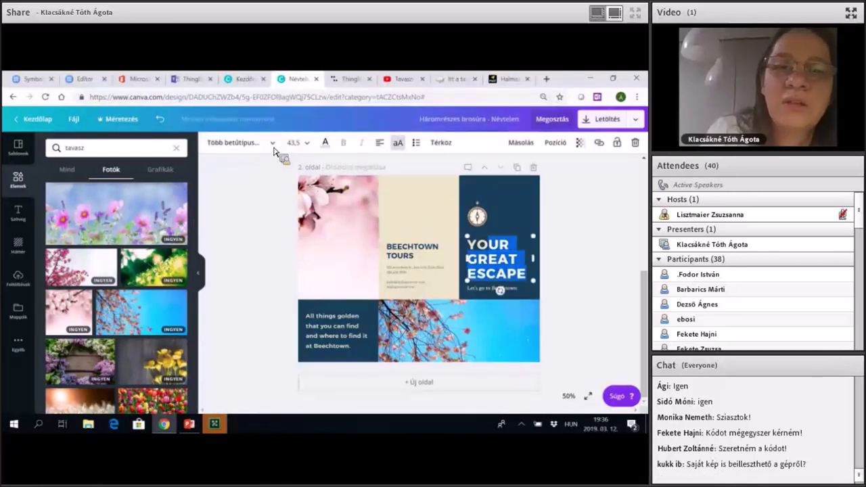
pyautogui.press('BackSpace')
pyautogui.write('TA')
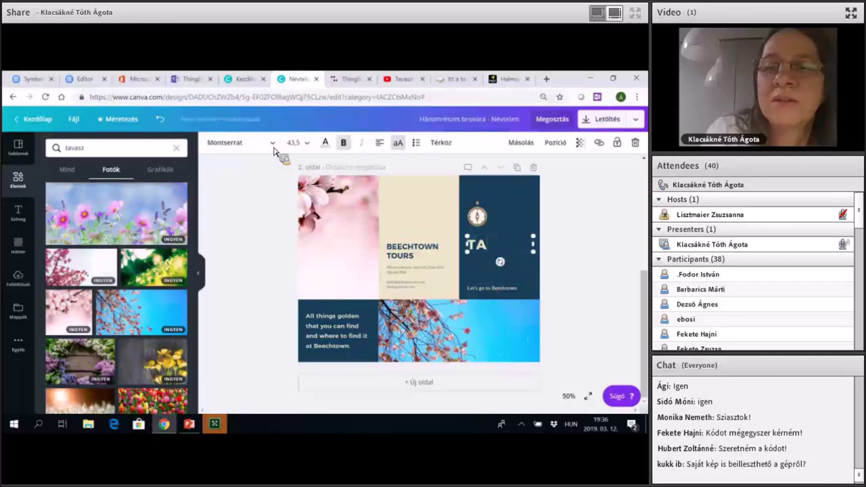
pyautogui.write('VASZ')
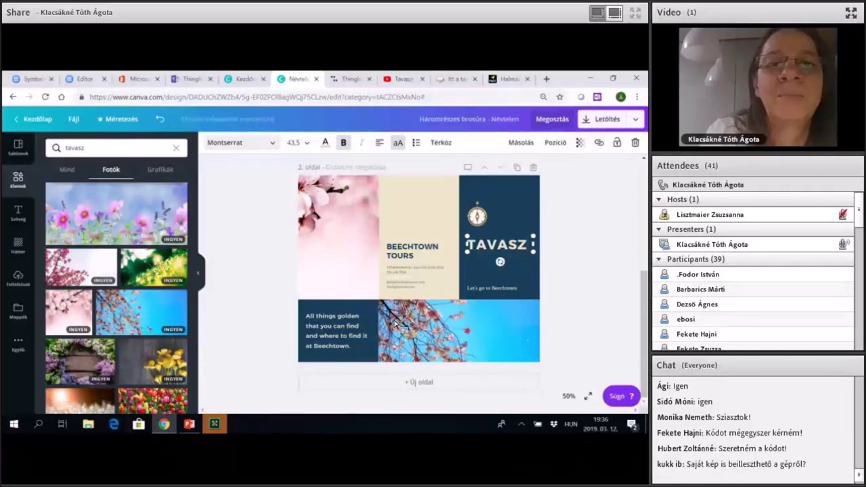
# Replace the 'Let's go to Beechtown' tagline with 'természet'.
pyautogui.press('Tab')
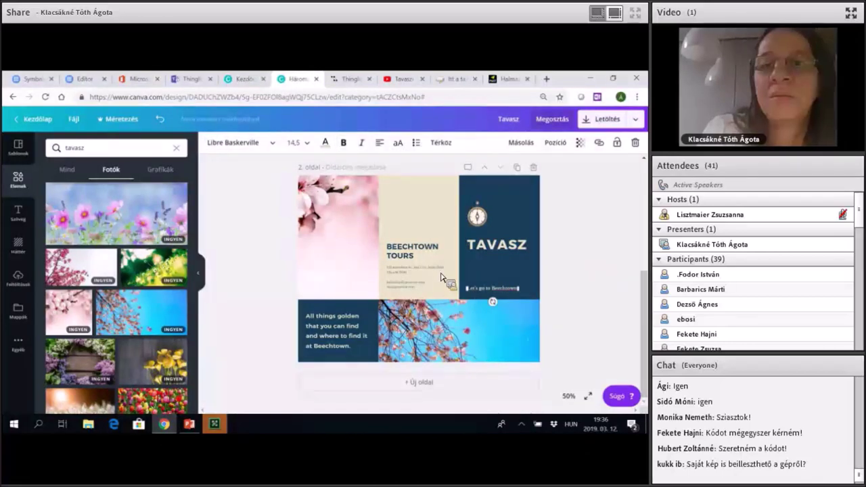
pyautogui.press('BackSpace')
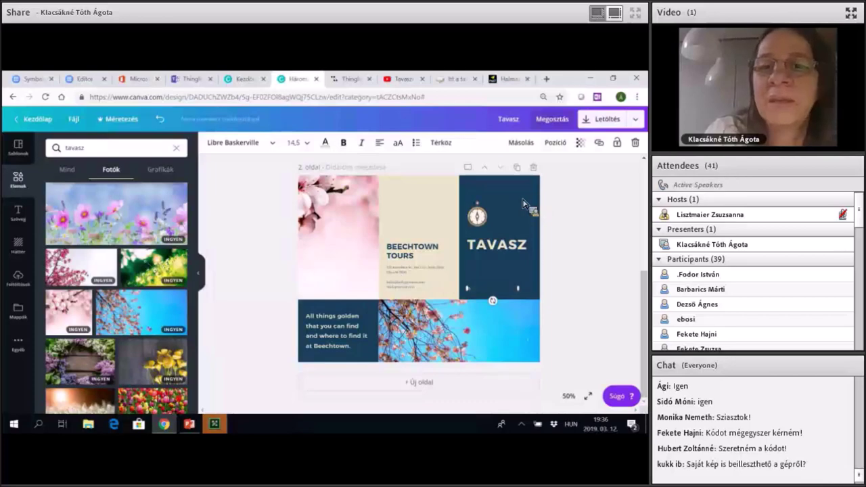
pyautogui.write('természet megújul')
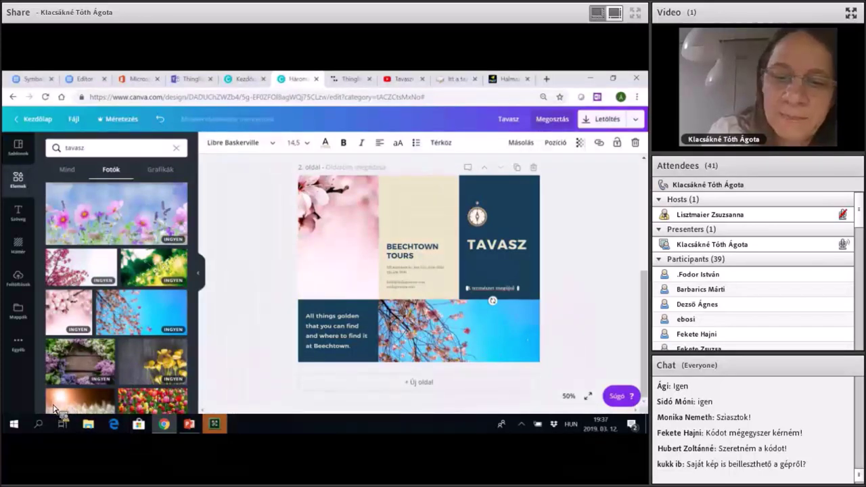
# Recolour every dark-blue panel lime green and delete the compass graphic above TAVASZ.
pyautogui.moveTo(54, 409); pyautogui.dragTo(588, 248)
pyautogui.click(78, 257)
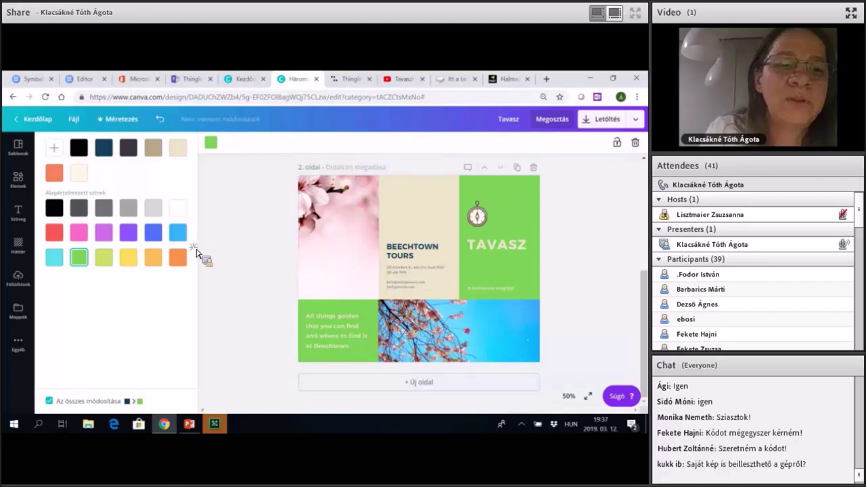
pyautogui.press('Tab')
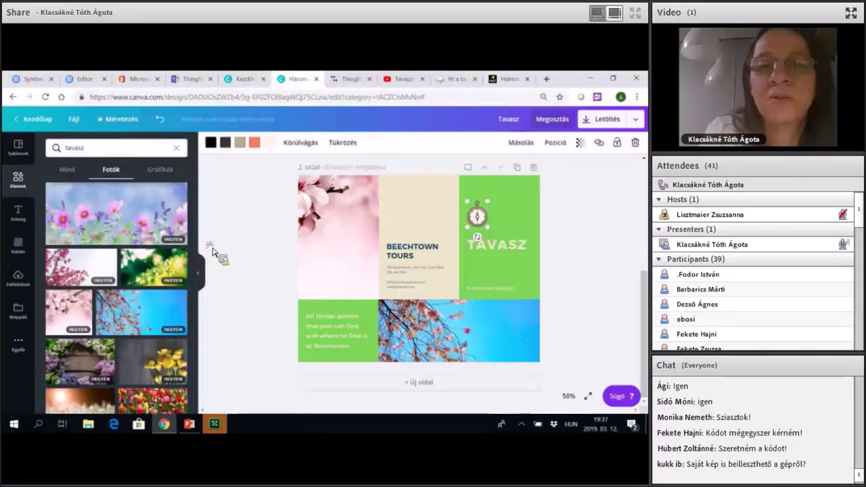
pyautogui.press('Delete')
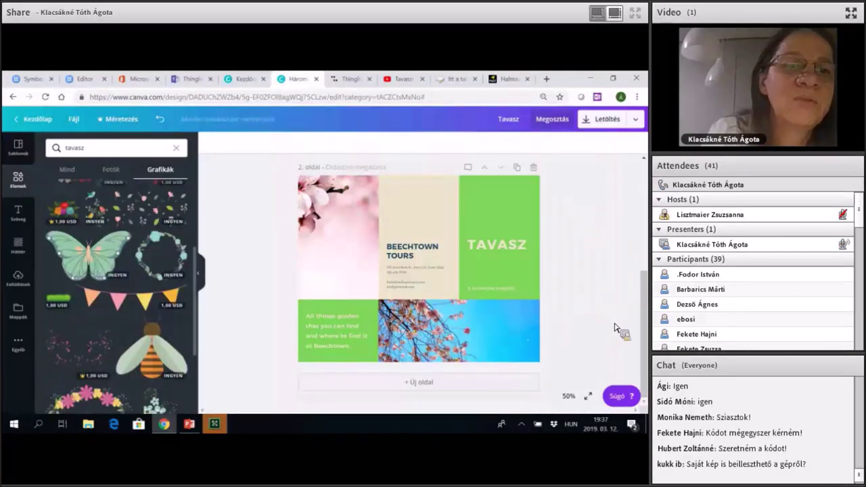
# Place a pink flower graphic above TAVASZ on the green panel.
pyautogui.moveTo(64, 251); pyautogui.dragTo(513, 249)
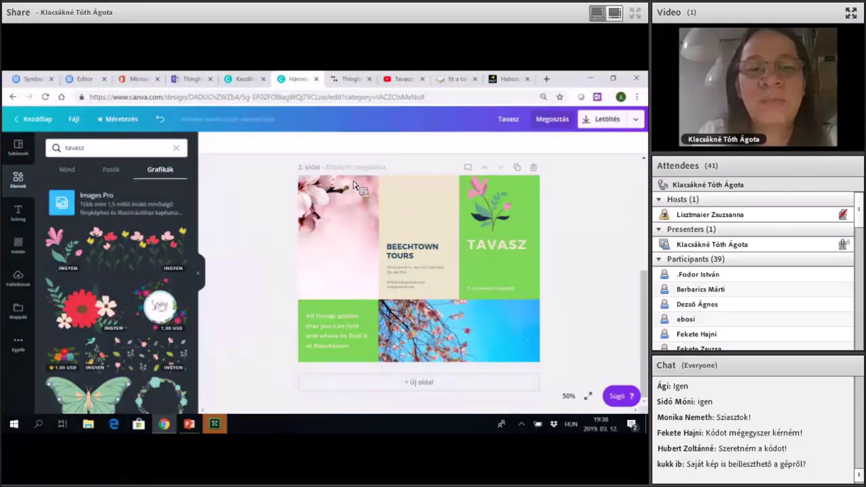
# Switch to the PowerPoint presentation showing the VÉGTERMÉK slide.
pyautogui.hotkey('alt', 'Tab')
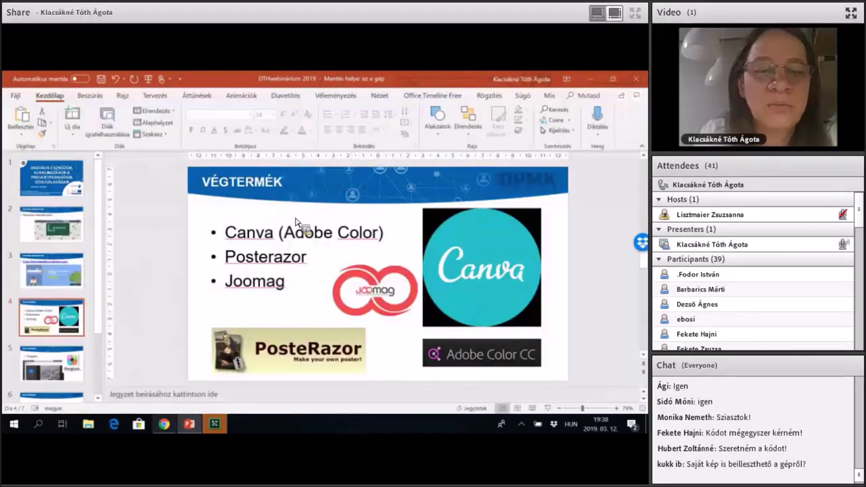
# Return from the VÉGTERMÉK slide to the Canva Tavasz brochure in Chrome.
pyautogui.hotkey('alt', 'Tab')
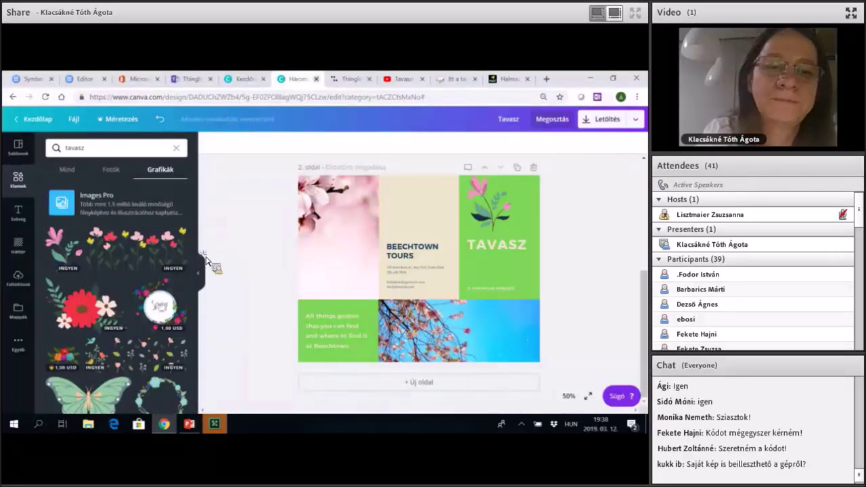
# Create an Infografika design via the 'infog' search and apply a colourful timeline template.
pyautogui.hotkey('ctrl', 'shift', 'Tab')
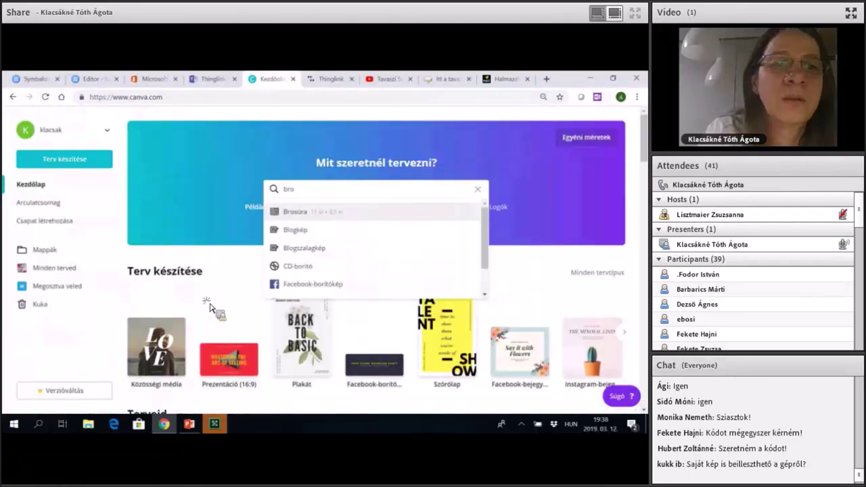
pyautogui.write('inf')
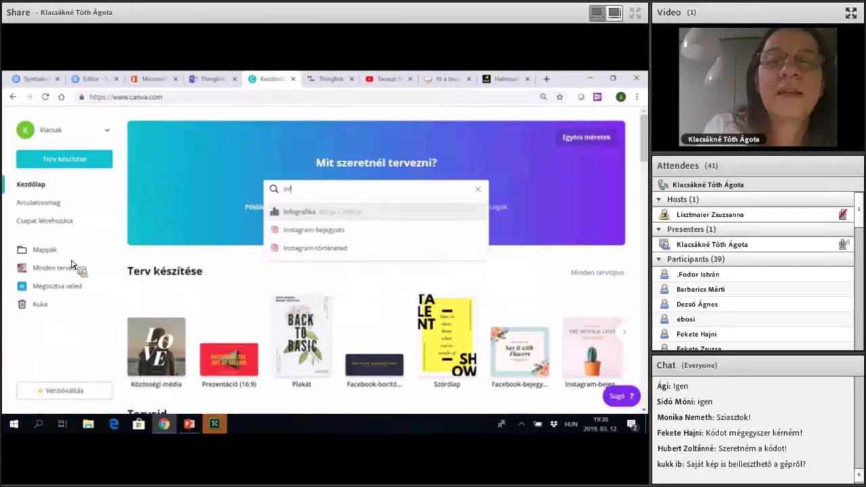
pyautogui.write('og')
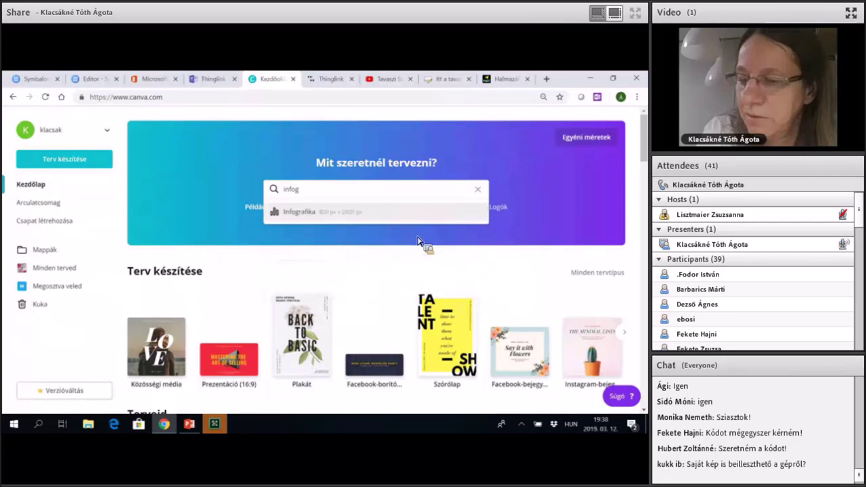
pyautogui.press('Return')
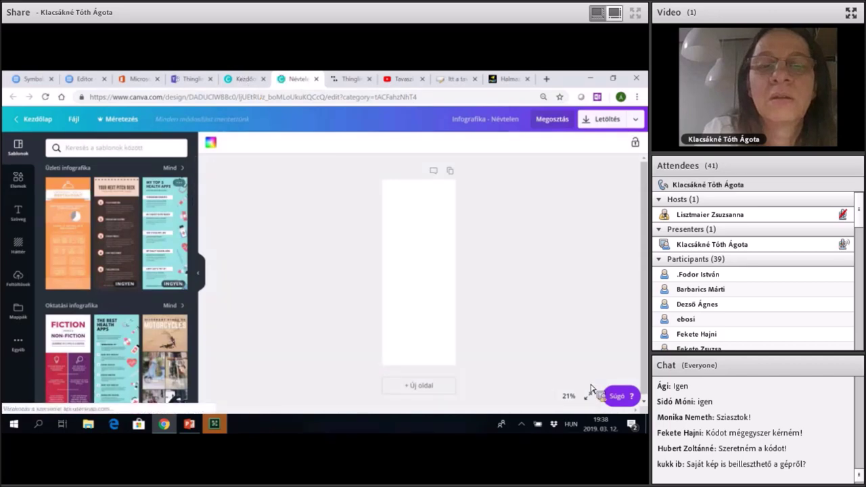
pyautogui.scroll(-10, 115, 284)
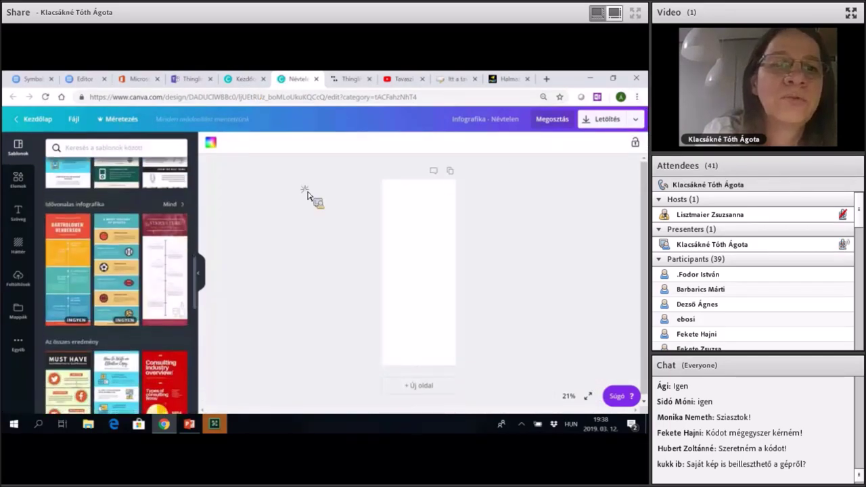
pyautogui.moveTo(306, 194); pyautogui.dragTo(286, 199)
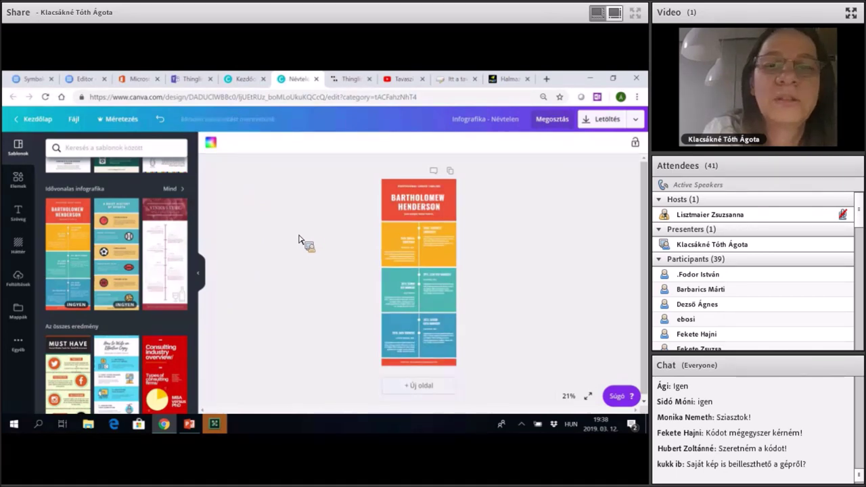
pyautogui.hotkey('ctrl', 'shift', 'Tab')
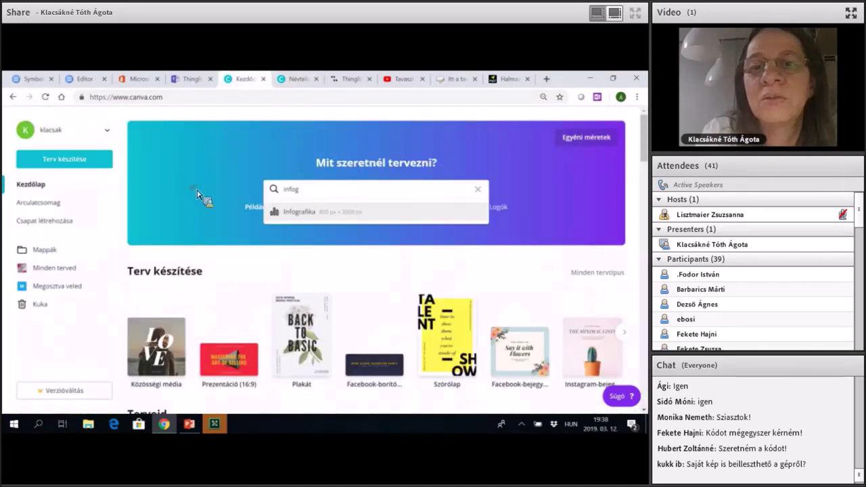
# Create a Fotómontázs design and apply the first travel collage template.
pyautogui.scroll(-4, 198, 194)
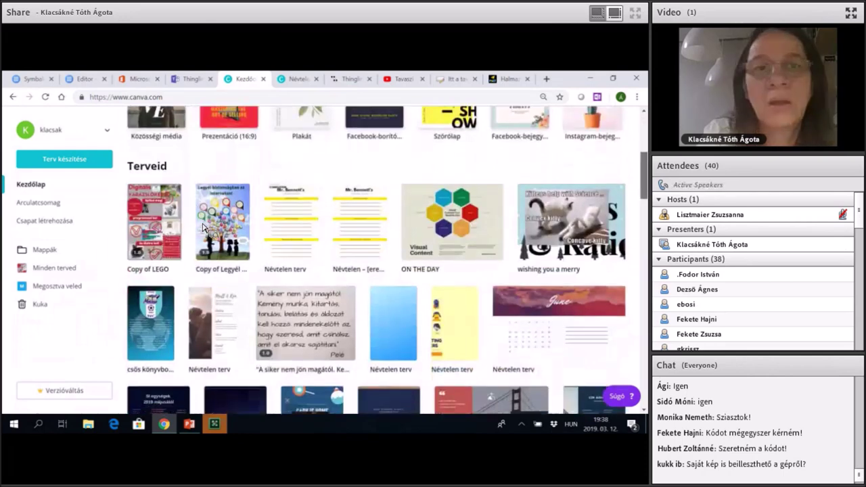
pyautogui.scroll(3, 371, 251)
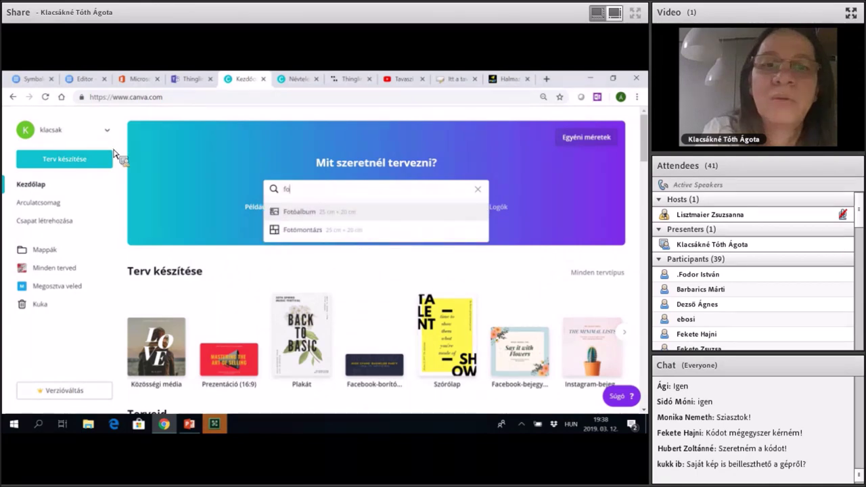
pyautogui.press('Return')
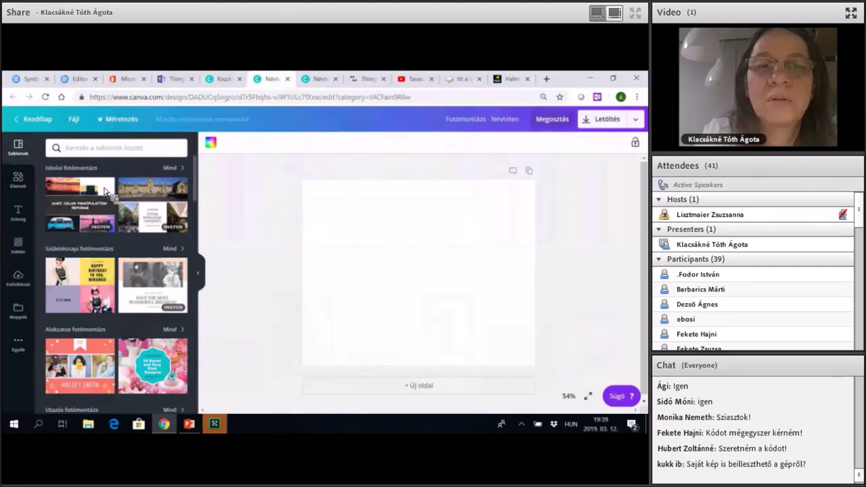
pyautogui.scroll(-5, 105, 192)
pyautogui.moveTo(82, 232); pyautogui.dragTo(214, 226)
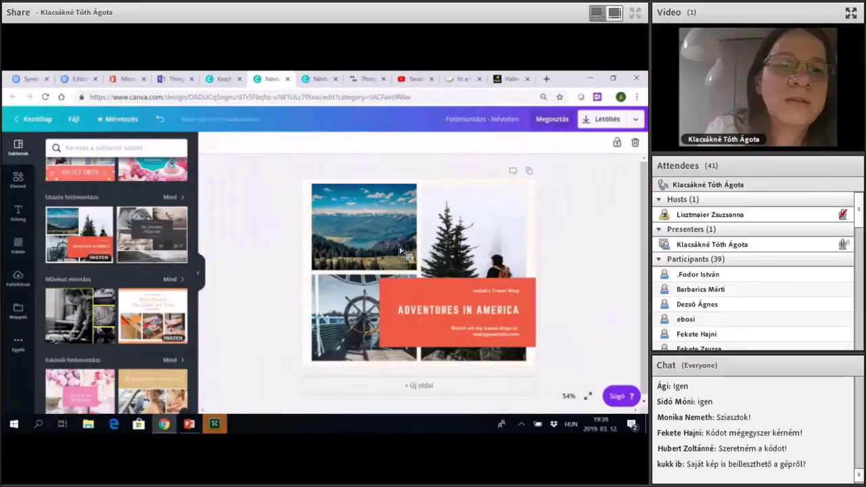
# Search photos for 'tavasz' and fill the top-left and bottom-left slots with cherry-blossom pictures.
pyautogui.write('tavasz')
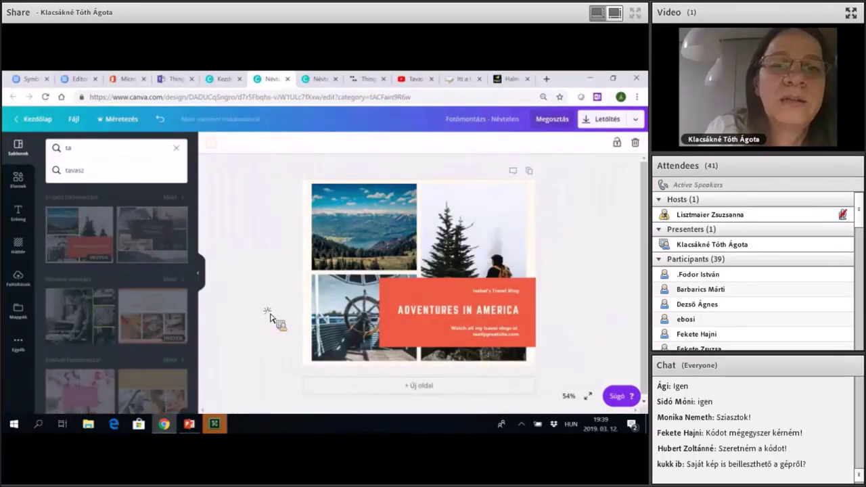
pyautogui.press('Return')
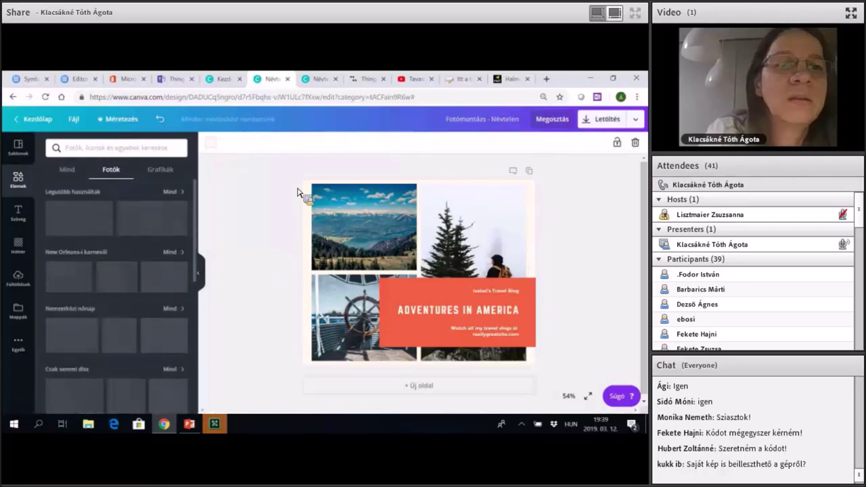
pyautogui.moveTo(79, 217); pyautogui.dragTo(338, 223)
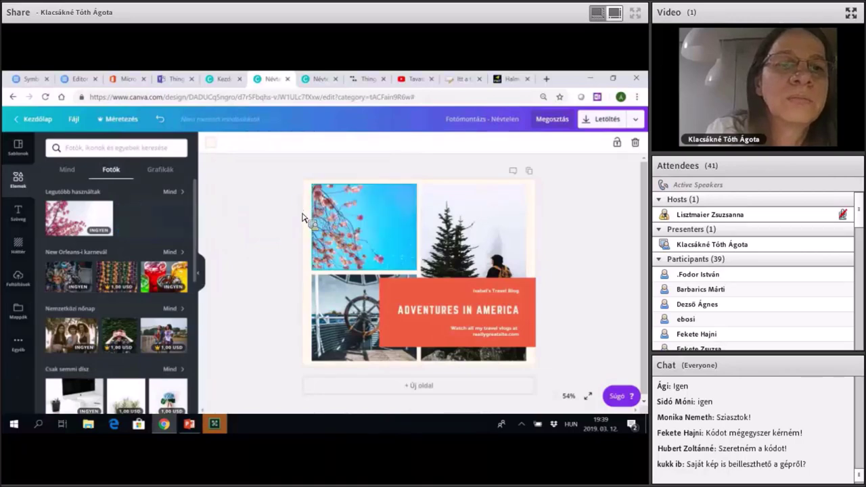
pyautogui.moveTo(453, 274); pyautogui.dragTo(419, 277)
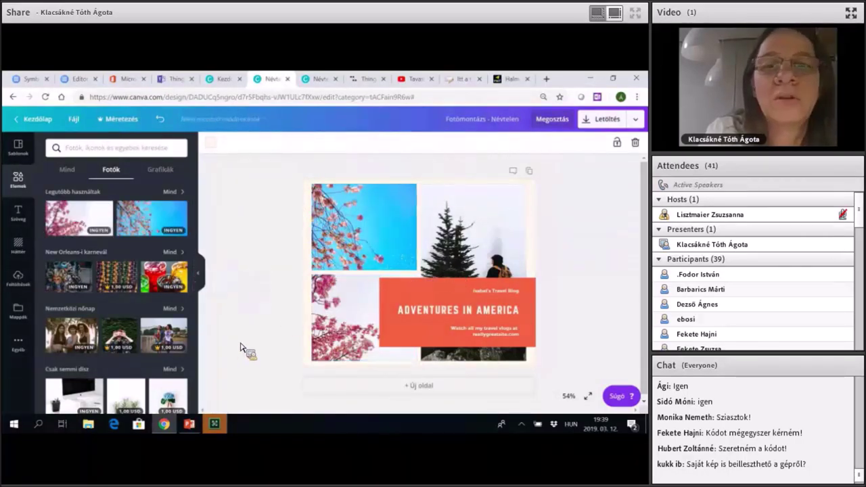
pyautogui.hotkey('ctrl', 'shift', 'Tab')
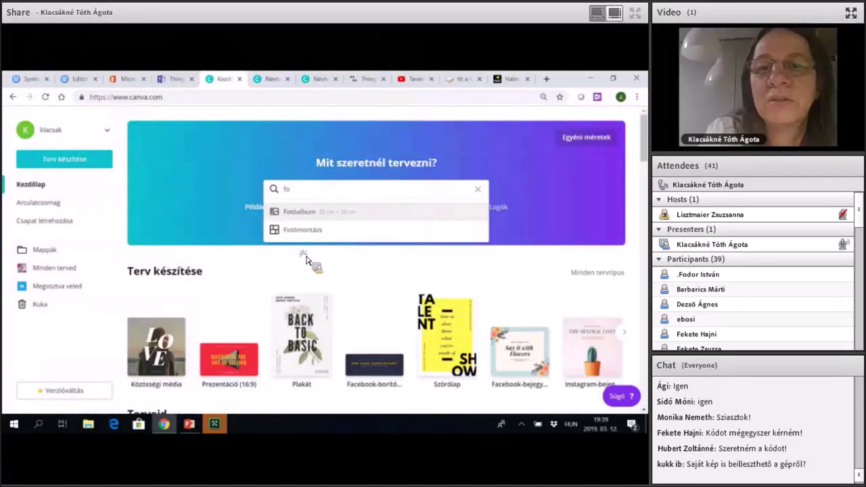
# Start a Whatsapp-történet design from the 'tö' search and apply the Project: Kopi Cafe Ad template.
pyautogui.press('BackSpace')
pyautogui.press('BackSpace')
pyautogui.write('tö')
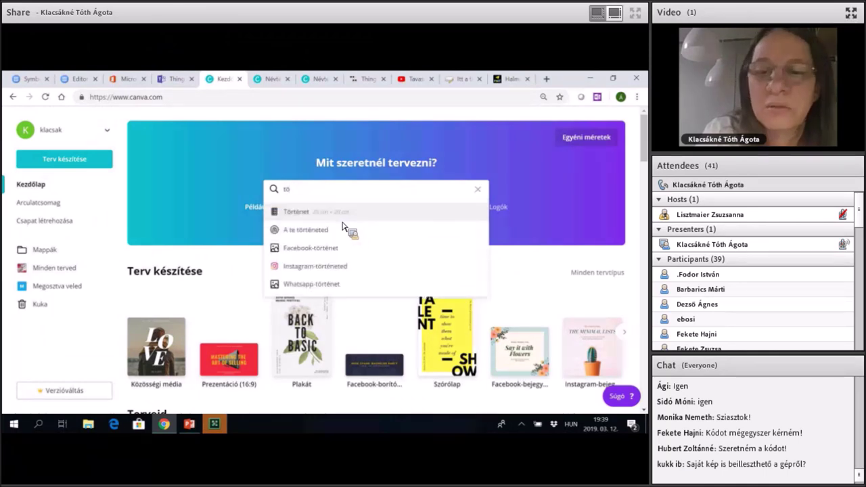
pyautogui.click(372, 288)
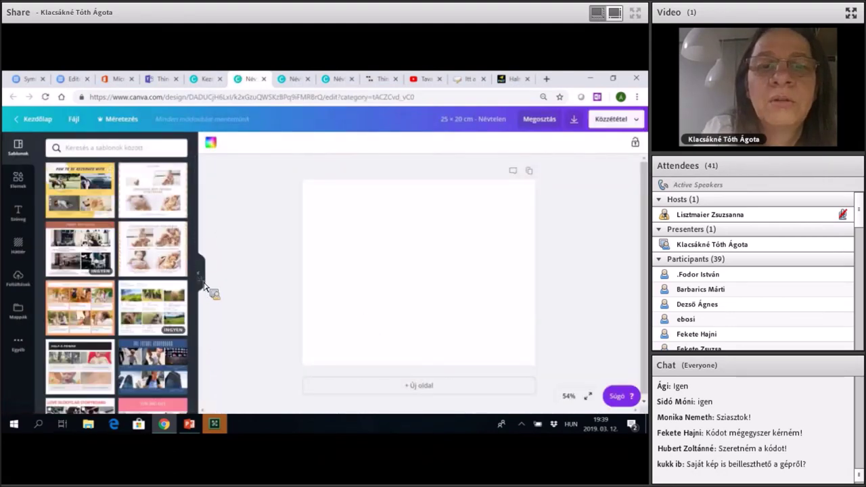
pyautogui.moveTo(81, 249); pyautogui.dragTo(406, 291)
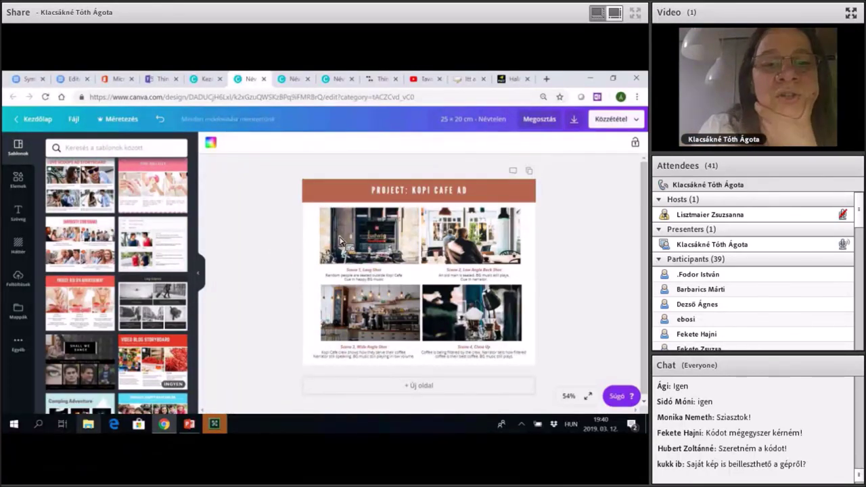
# From the desktop, open the DTH webinárium 2019 folder and its Áttekintő táblázat a folyóirat megírásához document.
pyautogui.press('super+d')
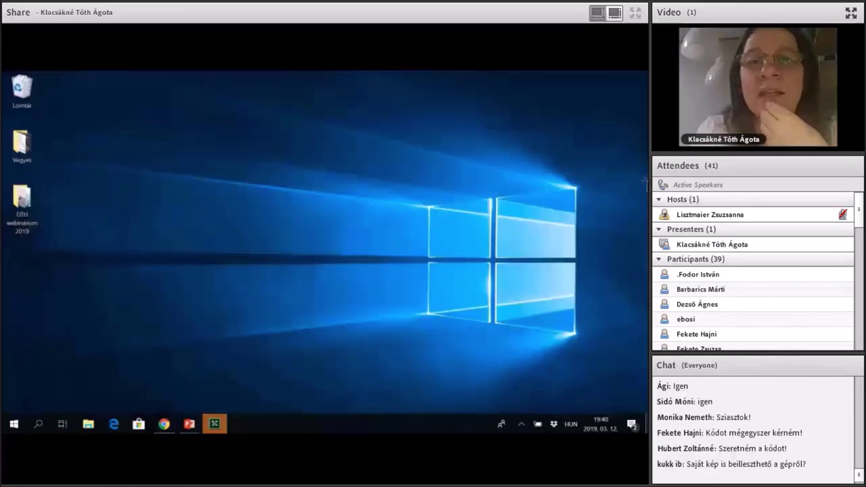
pyautogui.doubleClick(22, 203)
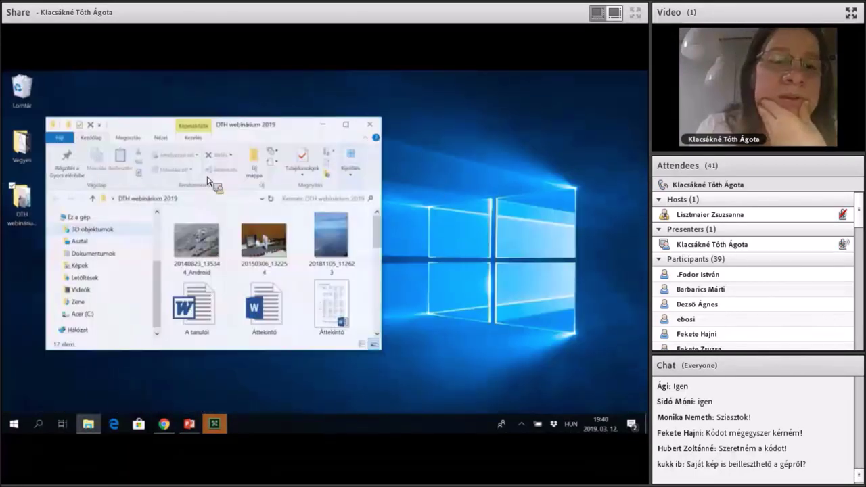
pyautogui.moveTo(332, 237); pyautogui.dragTo(387, 203)
pyautogui.doubleClick(247, 257)
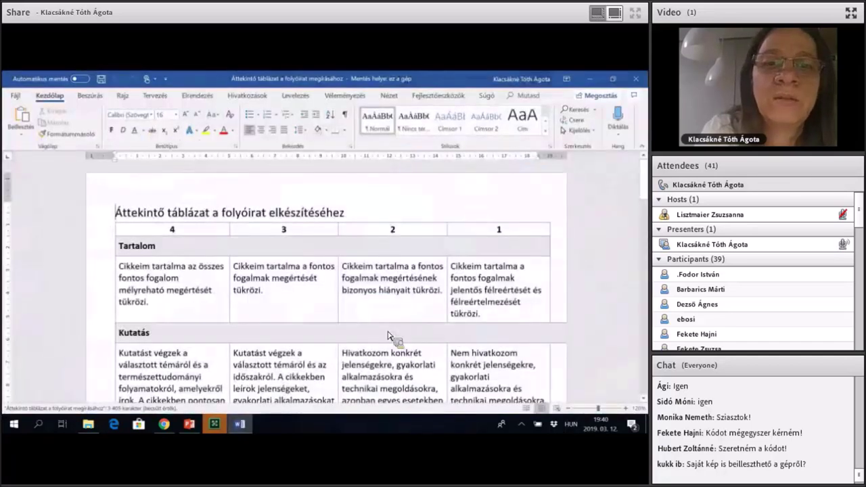
# Scroll through the journal-writing rubric table, then restore the DTH webinárium 2019 folder window.
pyautogui.scroll(-3, 389, 335)
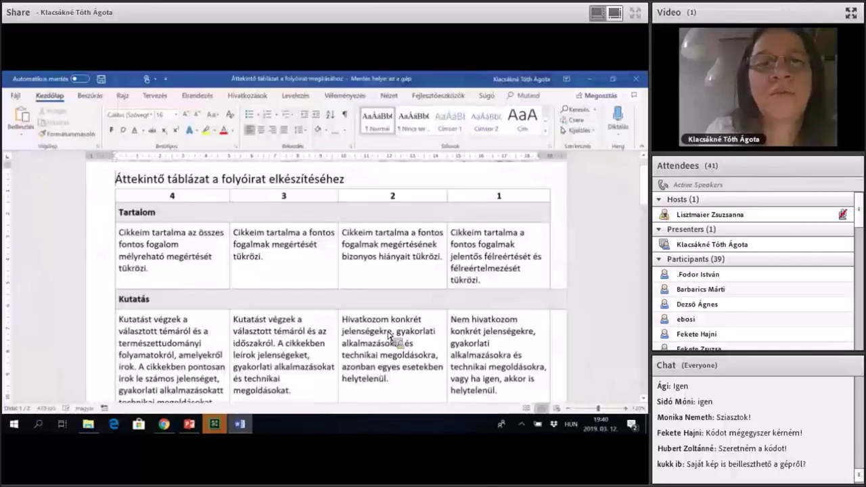
pyautogui.scroll(-1, 390, 335)
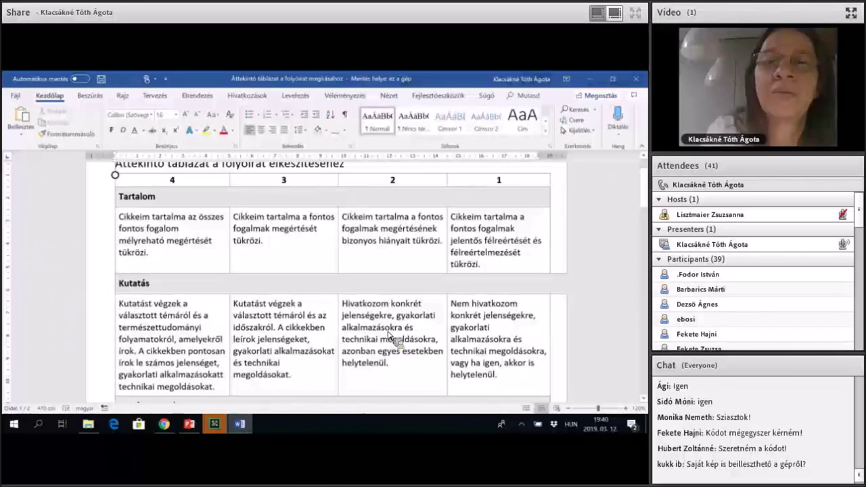
pyautogui.scroll(1, 390, 336)
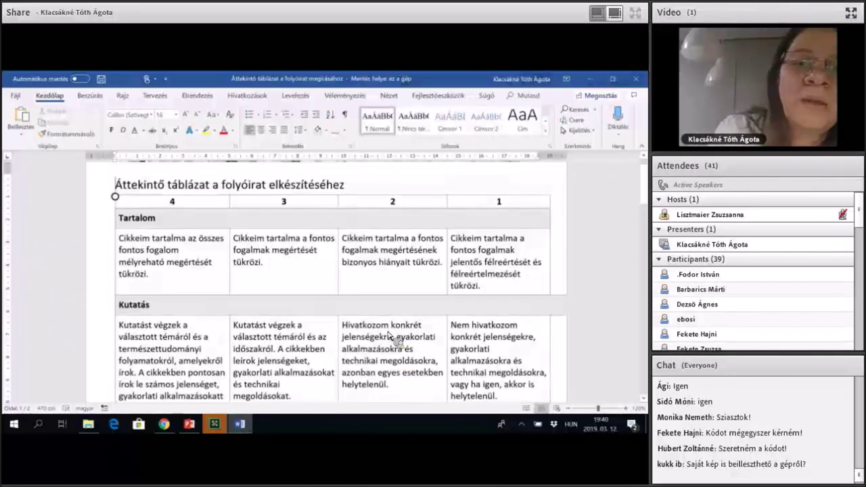
pyautogui.scroll(-3, 390, 336)
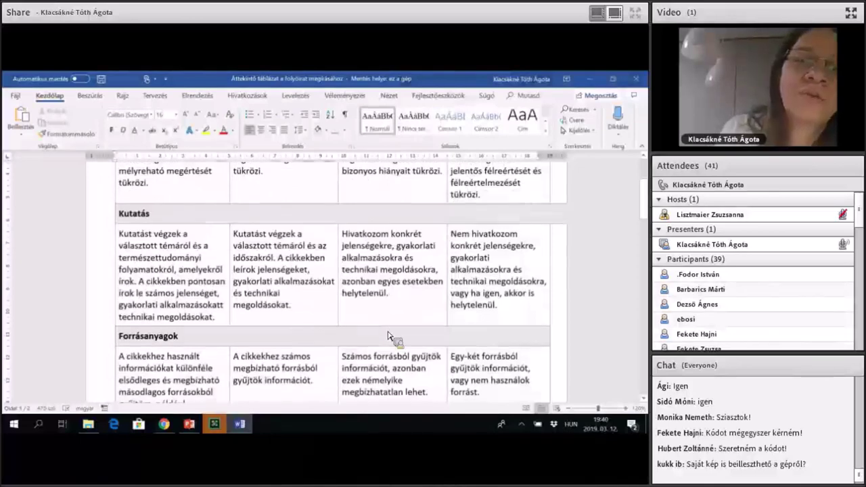
pyautogui.scroll(-7, 391, 335)
pyautogui.scroll(-5, 390, 335)
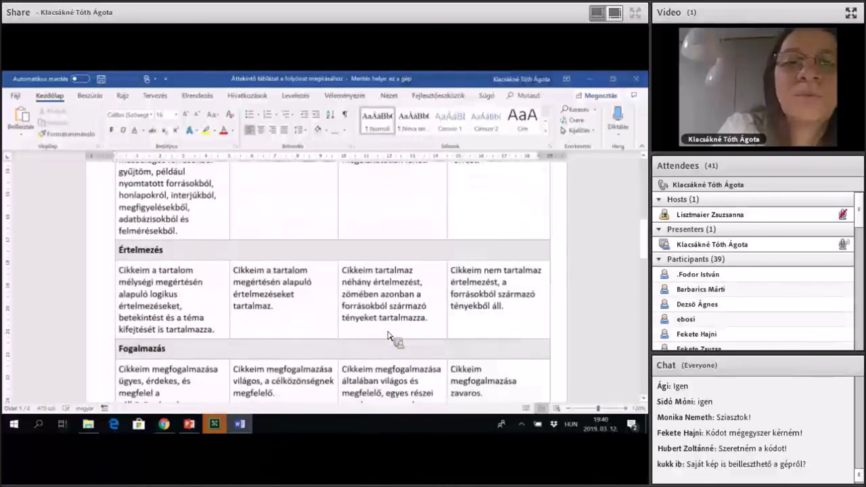
pyautogui.scroll(-7, 390, 336)
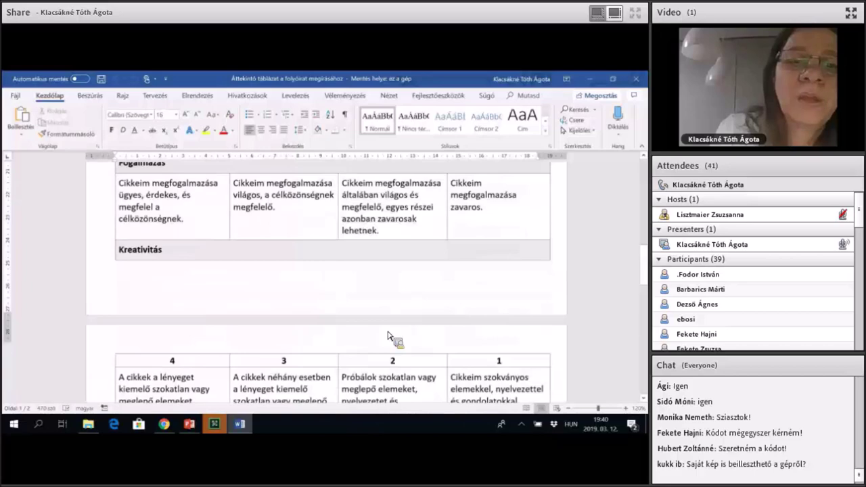
pyautogui.scroll(-1, 390, 335)
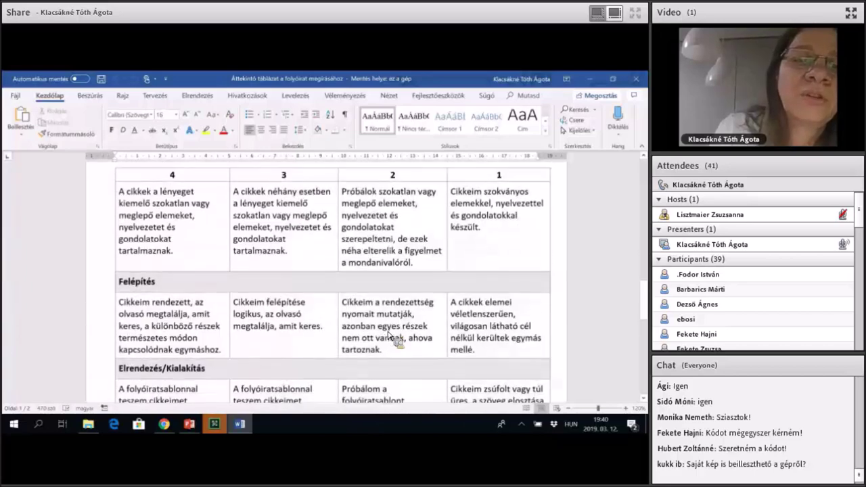
pyautogui.scroll(-2, 391, 336)
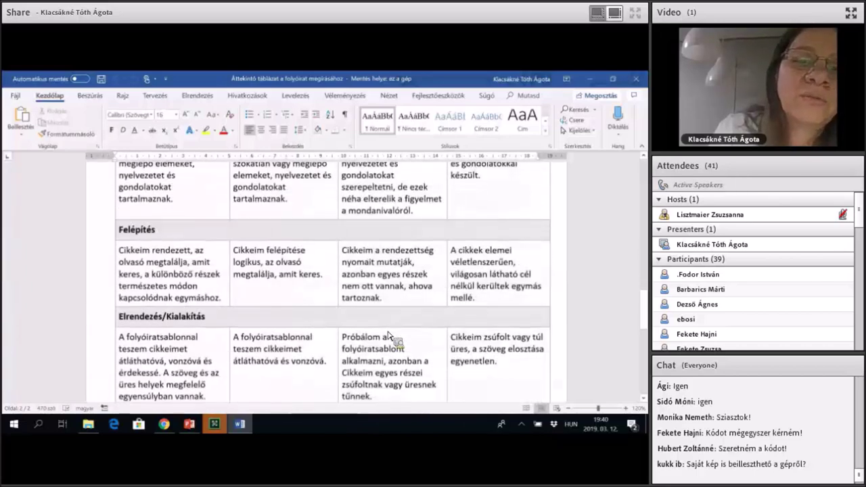
pyautogui.scroll(-4, 390, 336)
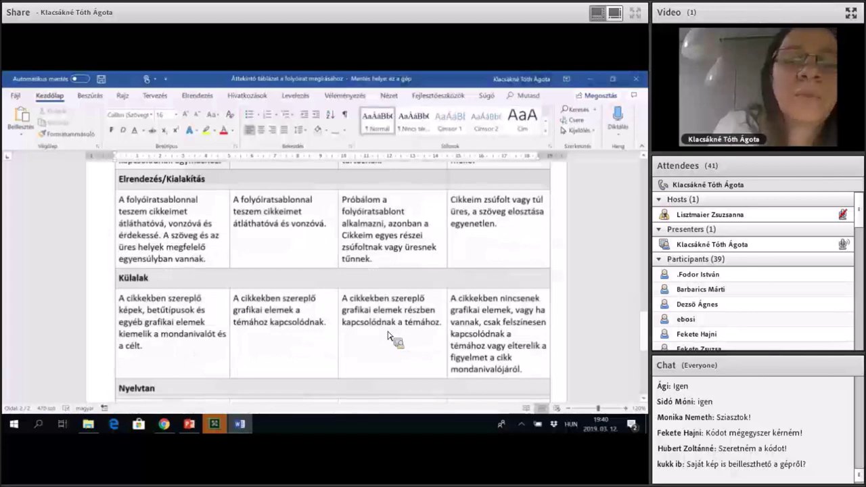
pyautogui.scroll(-1, 390, 336)
pyautogui.scroll(-1, 390, 336)
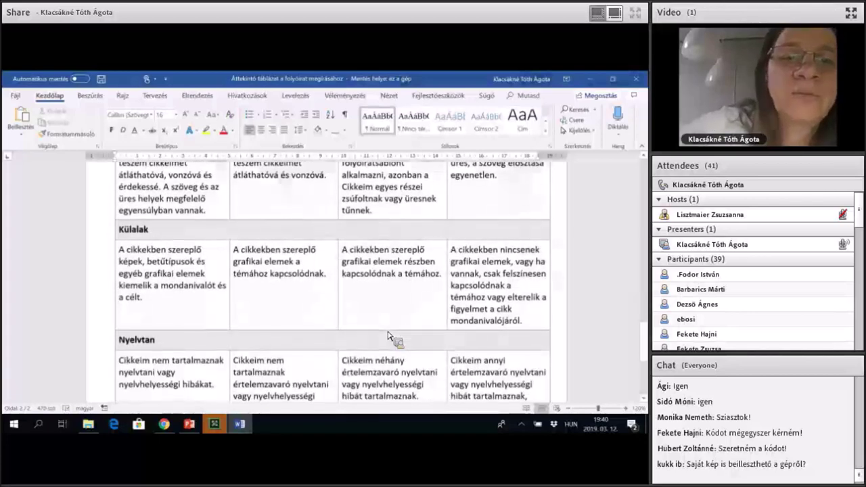
pyautogui.scroll(-1, 390, 336)
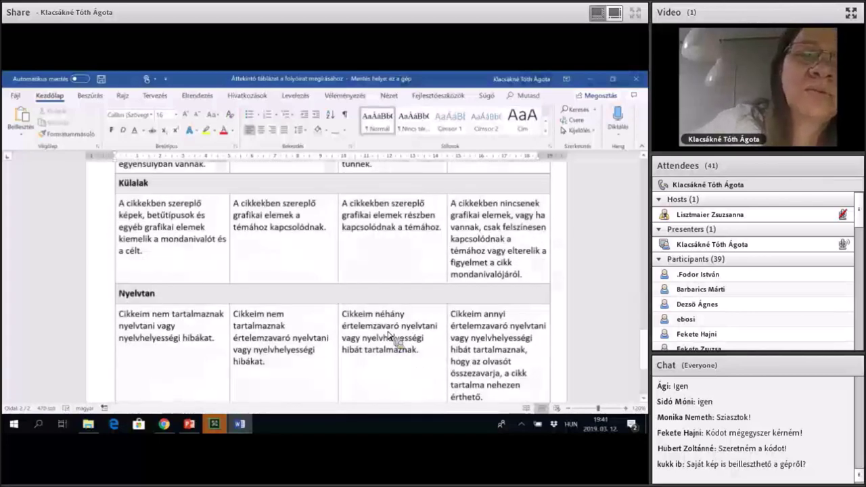
pyautogui.scroll(1, 391, 336)
pyautogui.scroll(3, 390, 336)
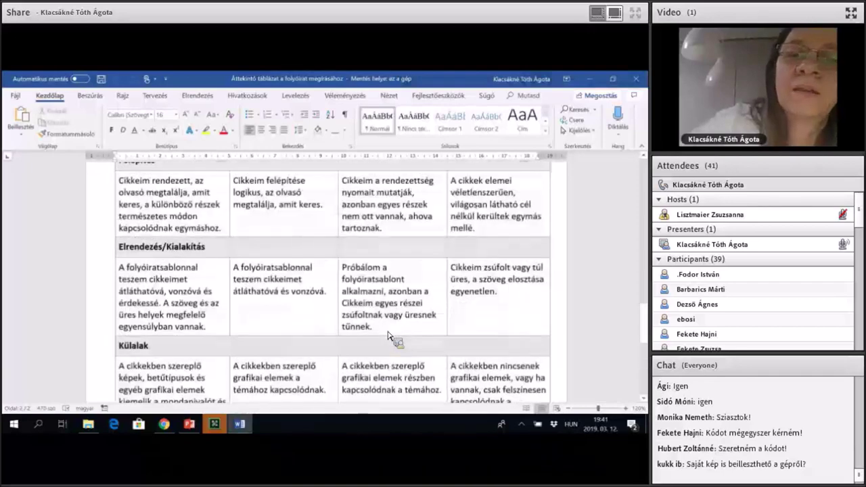
pyautogui.scroll(-1, 393, 337)
pyautogui.scroll(2, 357, 253)
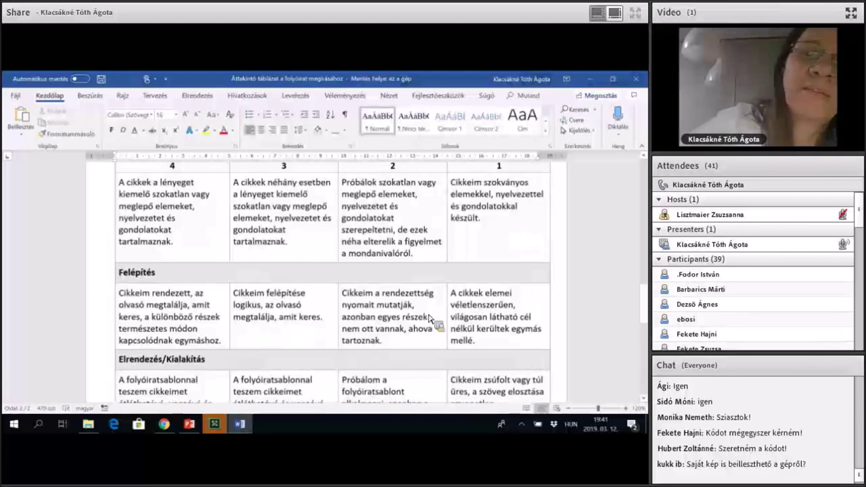
pyautogui.scroll(4, 429, 318)
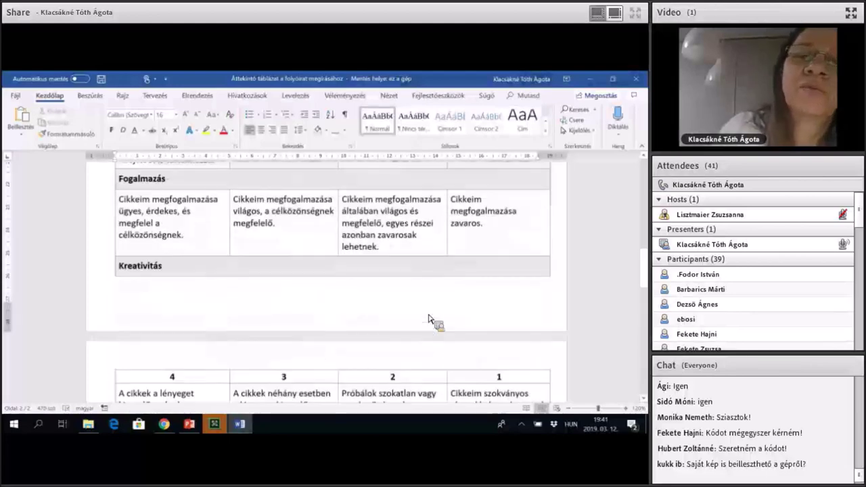
pyautogui.scroll(2, 429, 319)
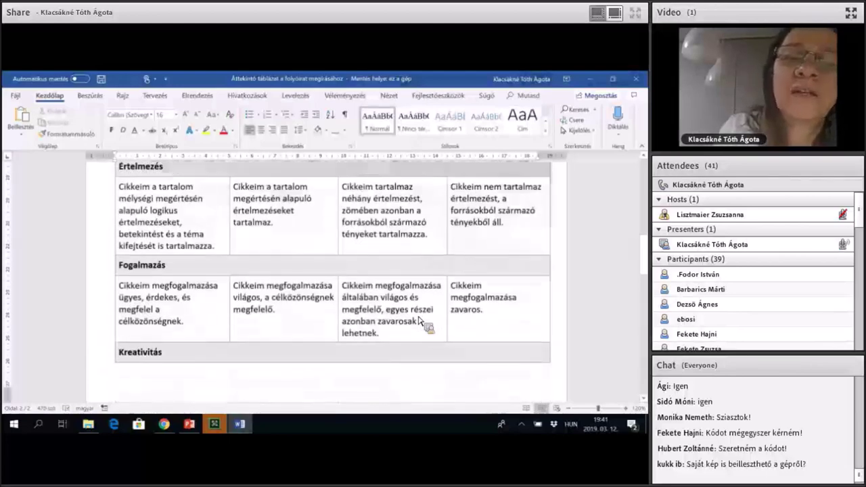
pyautogui.scroll(5, 331, 284)
pyautogui.scroll(1, 456, 250)
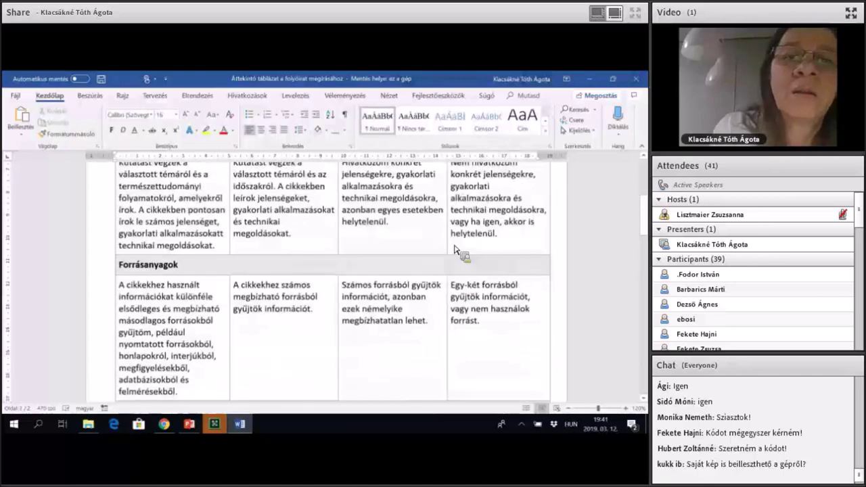
pyautogui.scroll(1, 383, 257)
pyautogui.scroll(1, 381, 291)
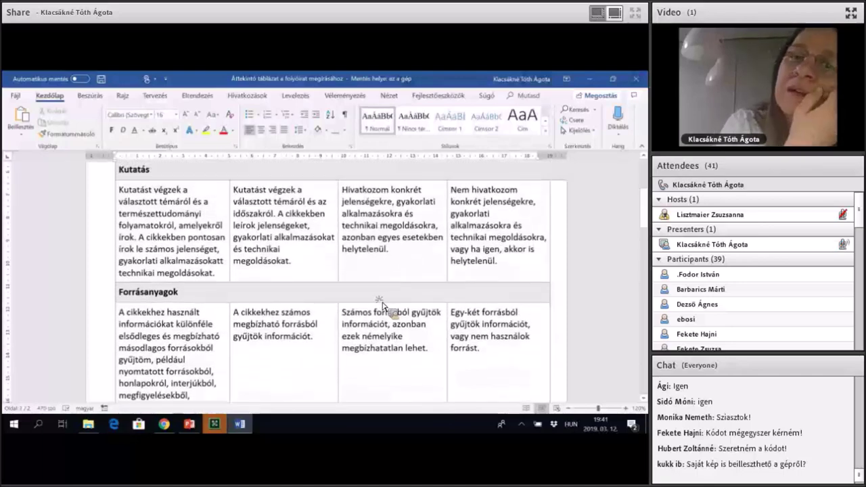
pyautogui.scroll(1, 383, 308)
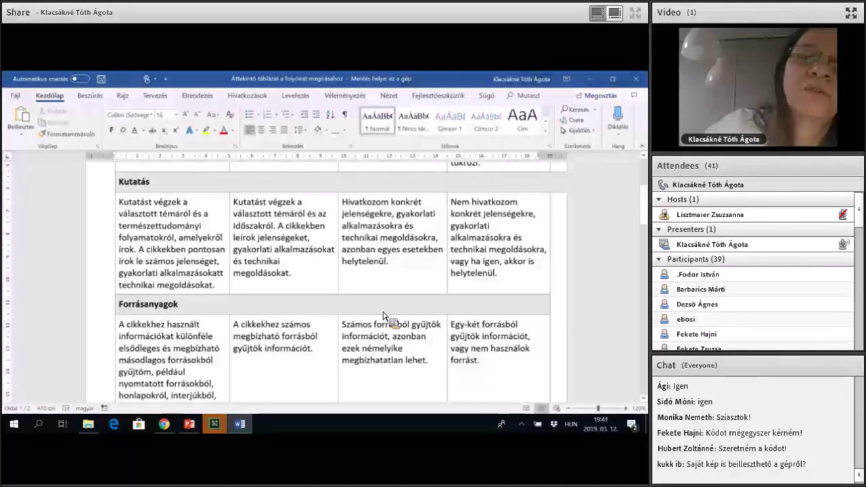
pyautogui.scroll(4, 209, 296)
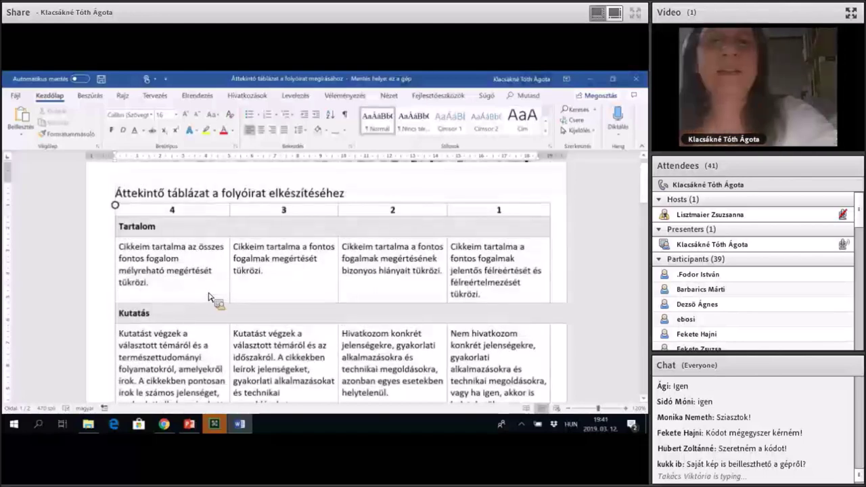
pyautogui.scroll(-1, 227, 296)
pyautogui.scroll(-3, 228, 296)
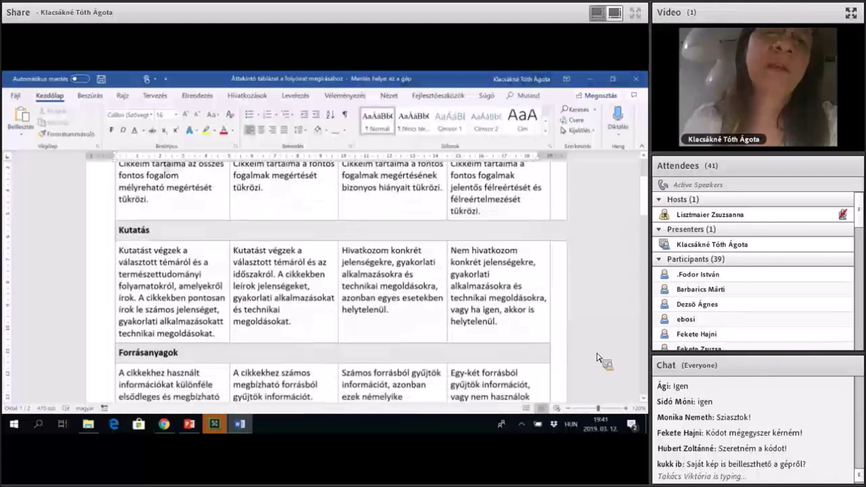
pyautogui.scroll(-7, 597, 358)
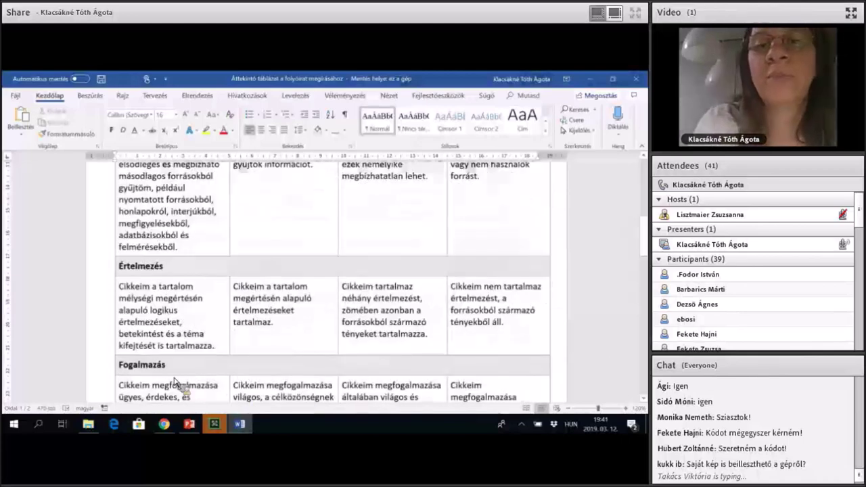
pyautogui.click(88, 425)
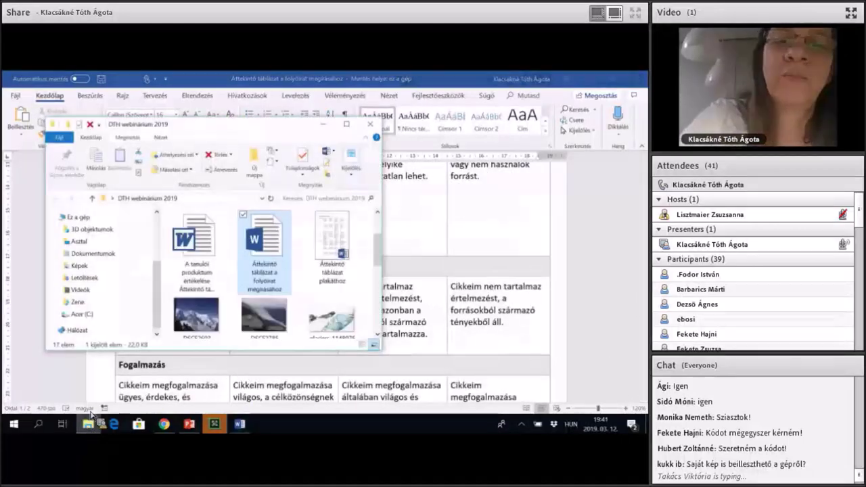
# Open the first Word file in the DTH webinárium 2019 folder, the Meghívó értékeléséhez overview table.
pyautogui.scroll(-5, 271, 271)
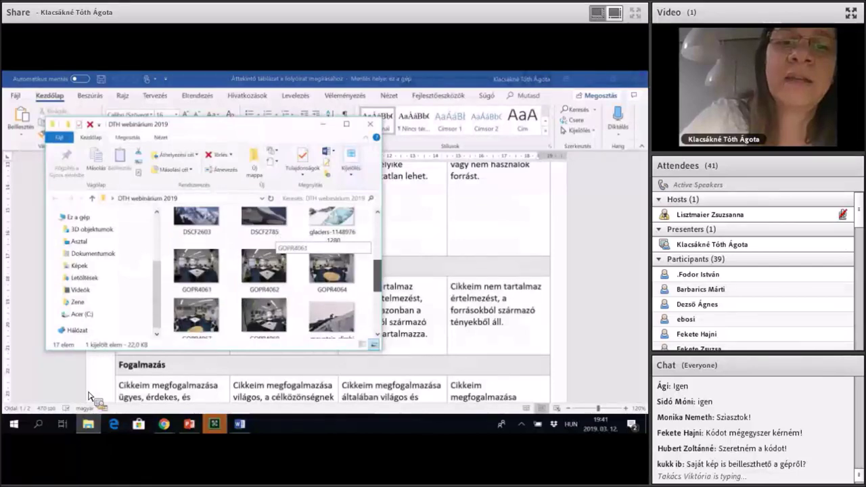
pyautogui.moveTo(107, 387); pyautogui.dragTo(208, 241)
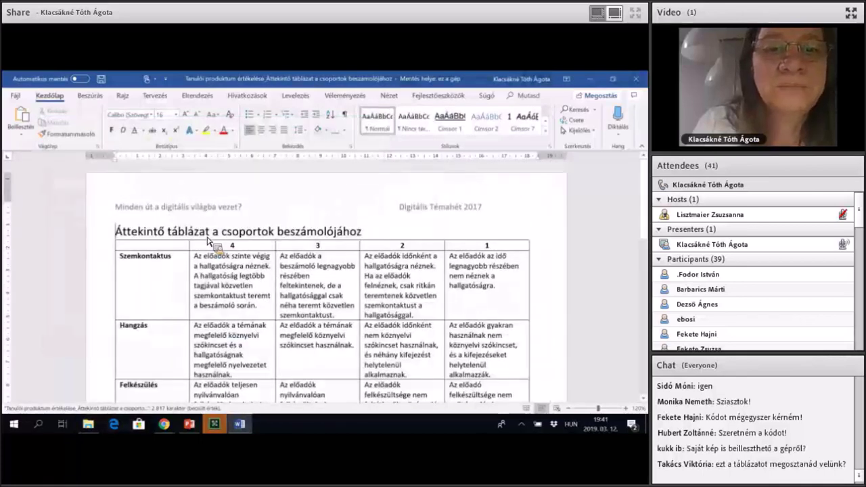
pyautogui.scroll(-2, 208, 240)
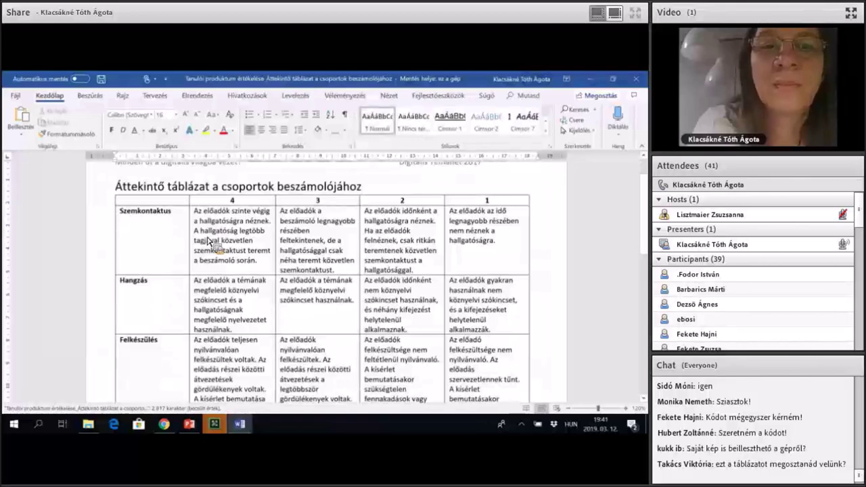
pyautogui.scroll(-2, 208, 240)
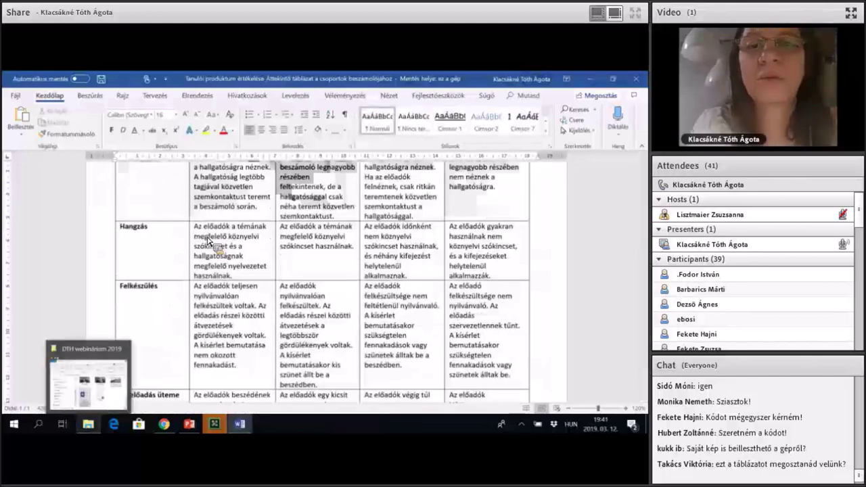
pyautogui.click(88, 382)
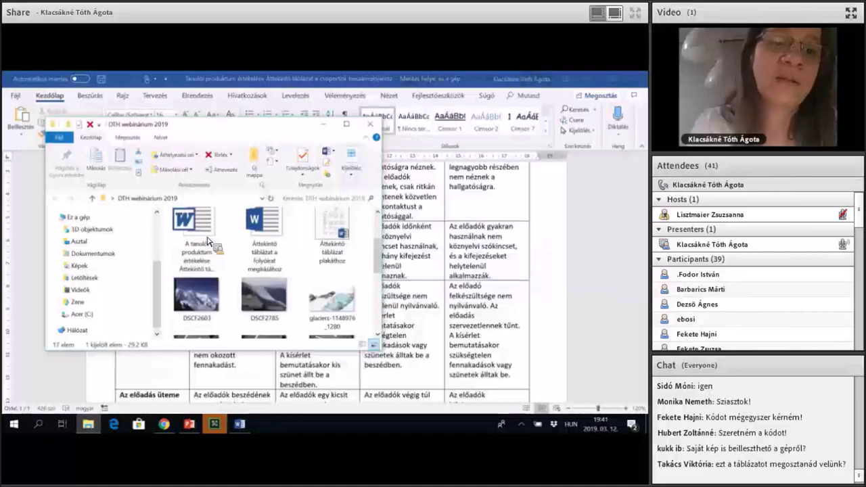
pyautogui.click(208, 240)
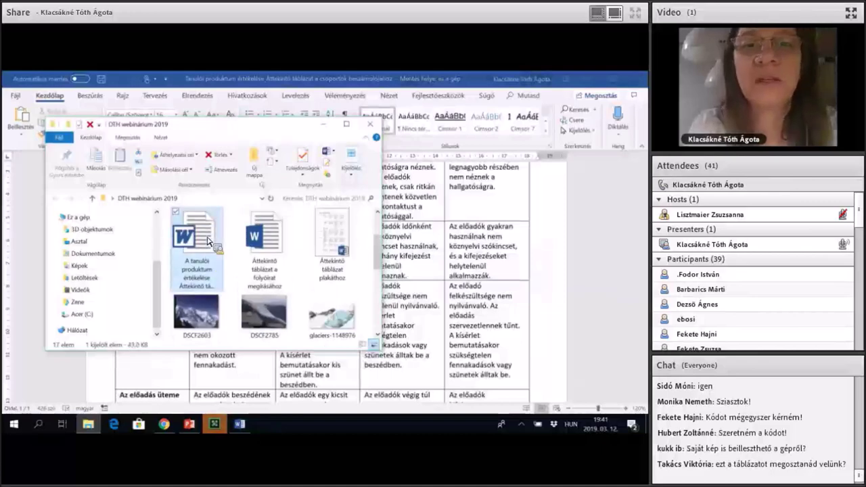
pyautogui.doubleClick(209, 240)
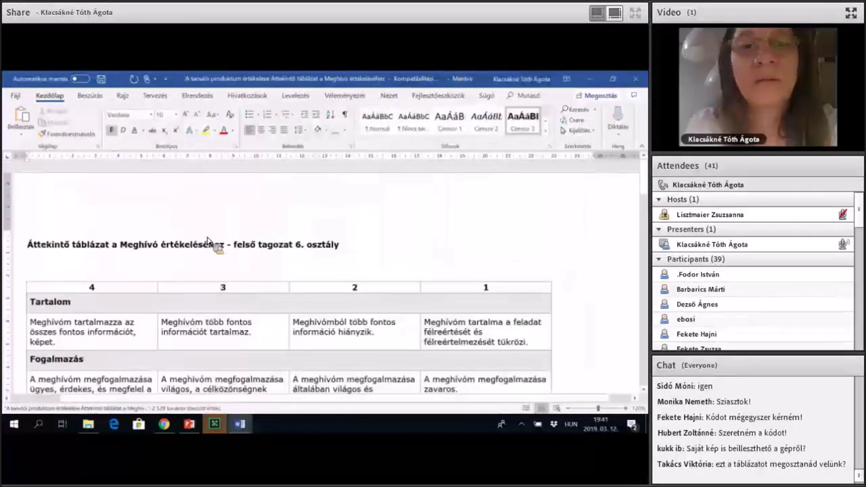
pyautogui.scroll(-2, 209, 240)
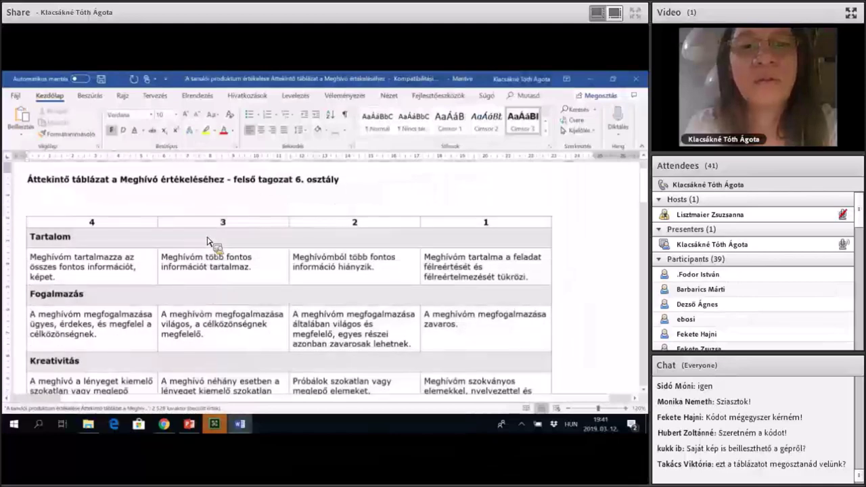
pyautogui.scroll(-1, 208, 240)
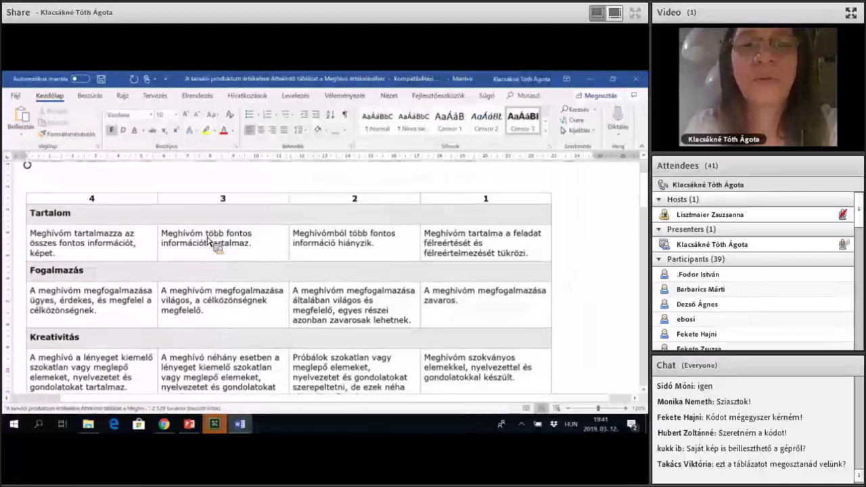
pyautogui.scroll(2, 208, 241)
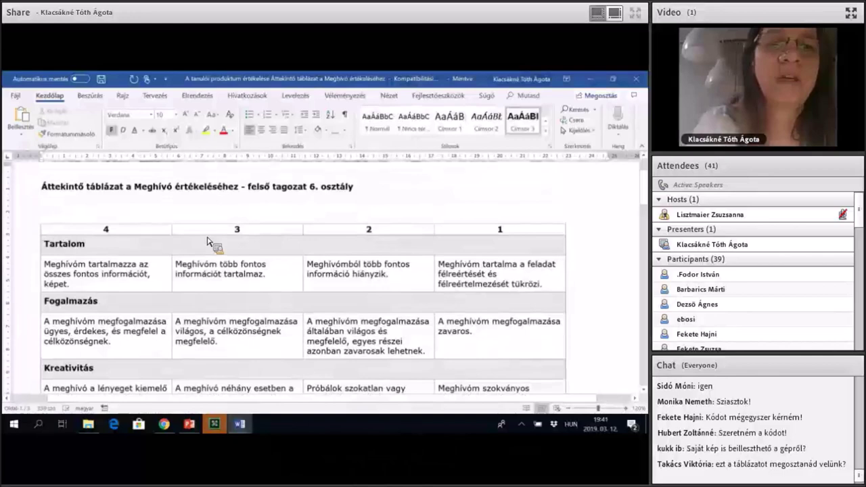
pyautogui.scroll(-1, 208, 240)
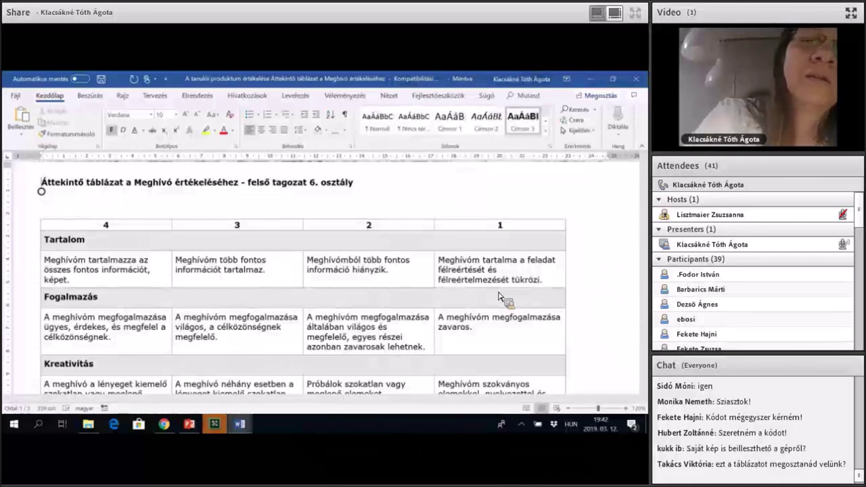
pyautogui.scroll(-2, 501, 298)
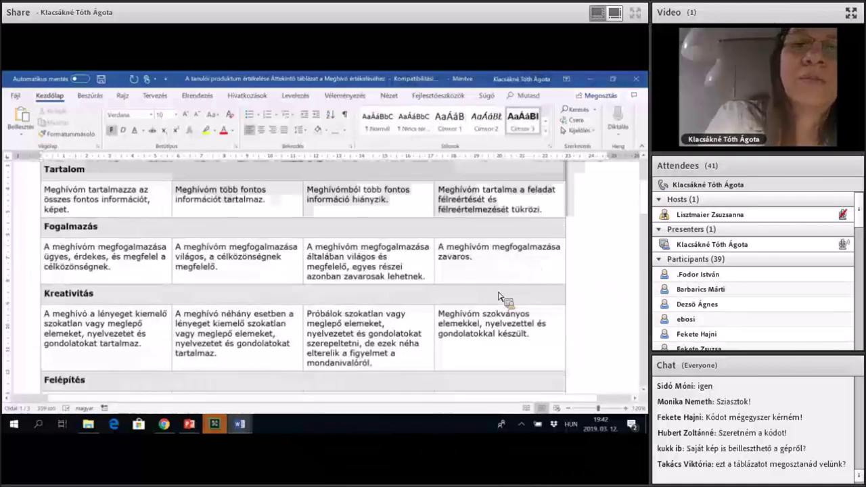
pyautogui.scroll(-1, 500, 297)
pyautogui.scroll(-4, 503, 299)
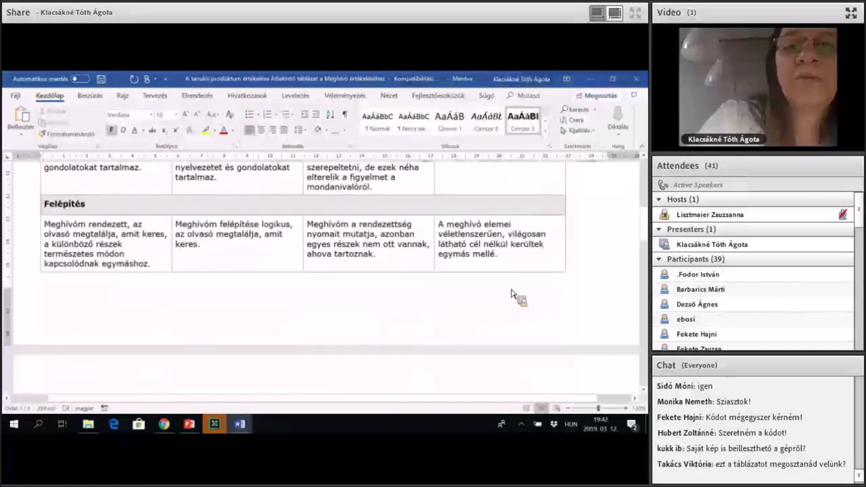
pyautogui.scroll(-3, 471, 316)
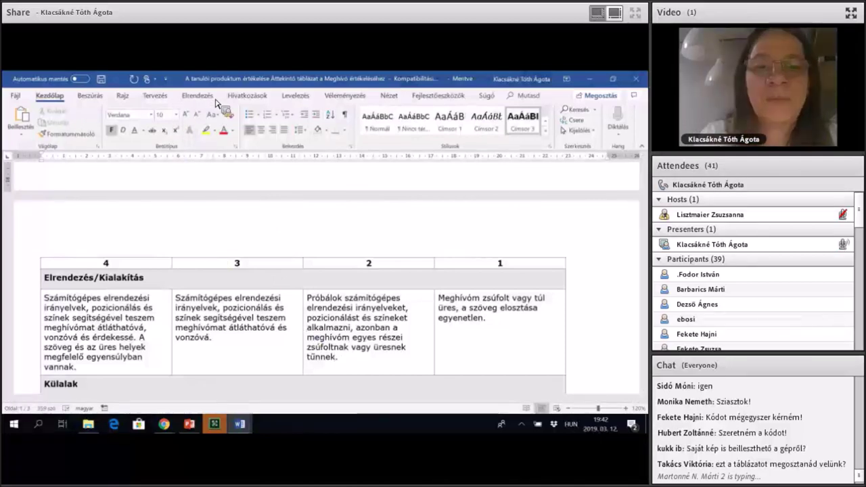
pyautogui.hotkey('alt', 'Tab')
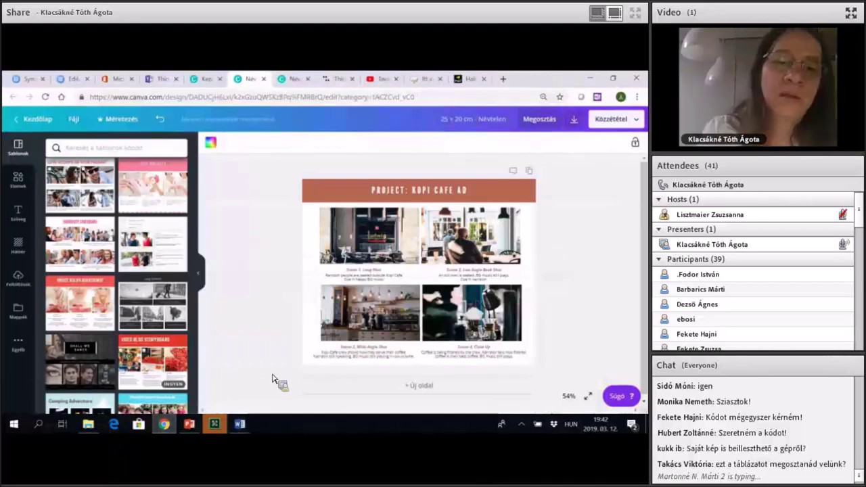
# Close the Adventures in America collage tab, leaving ThingLink's My Media page showing.
pyautogui.hotkey('ctrl', 'Tab')
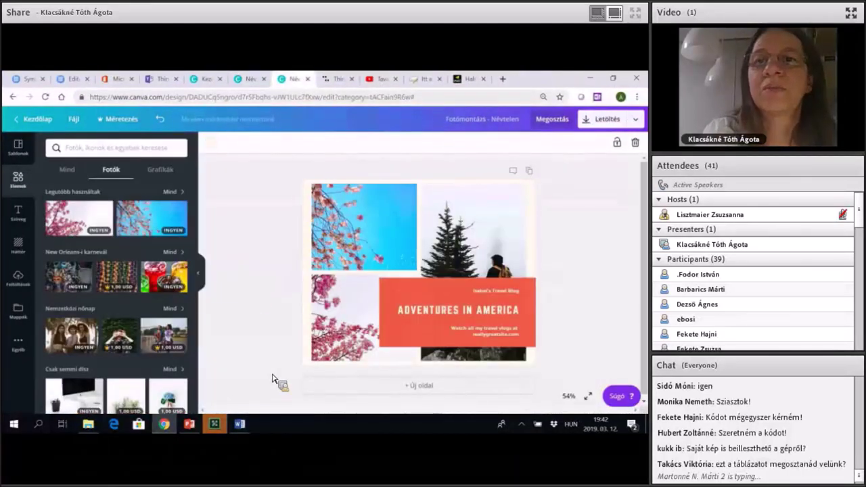
pyautogui.hotkey('ctrl', 'w')
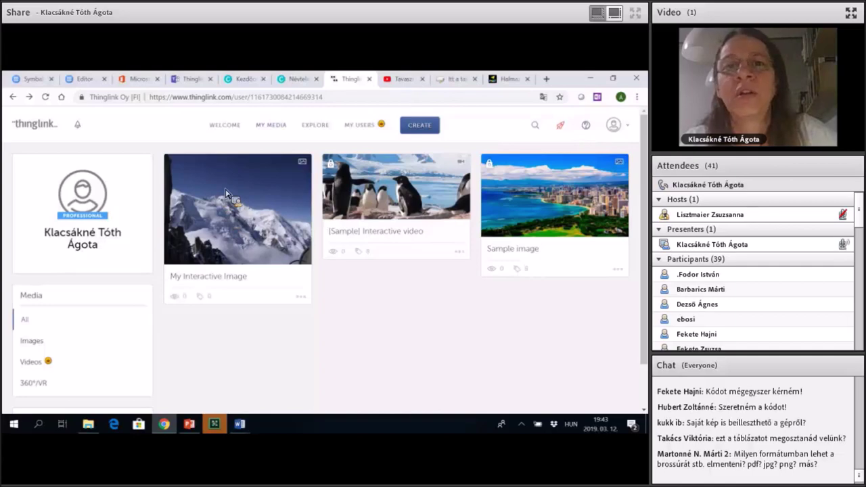
# Switch to the ThingLink editor in Teams to bring up tag options for the glacier image.
pyautogui.hotkey('ctrl', '4')
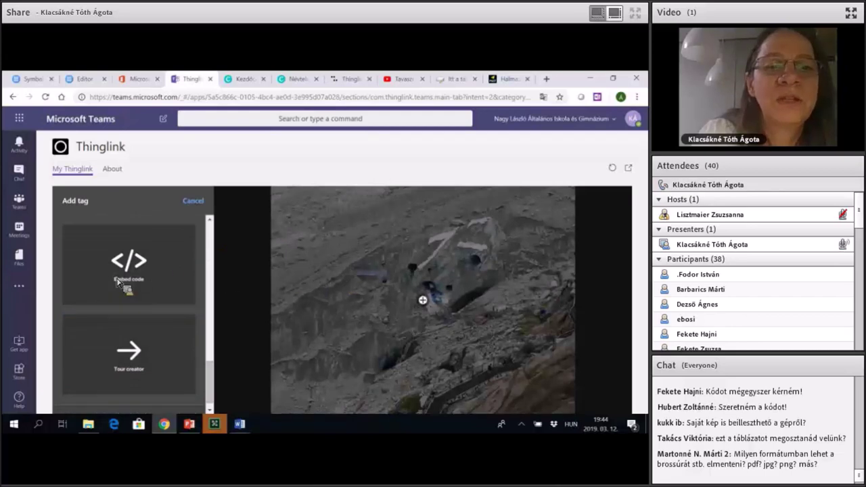
# Add the Niagara Falls sample card, subtitled Waterfall, as a tag on the glacier image.
pyautogui.scroll(5, 117, 283)
pyautogui.scroll(2, 117, 283)
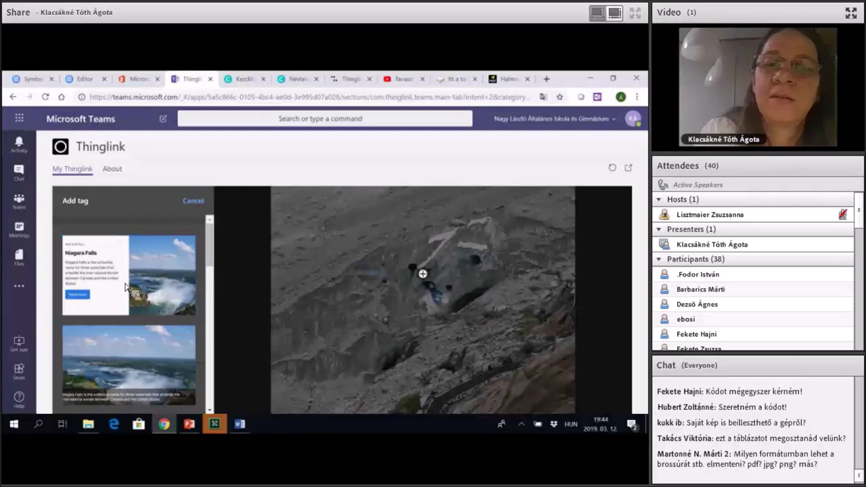
pyautogui.click(174, 289)
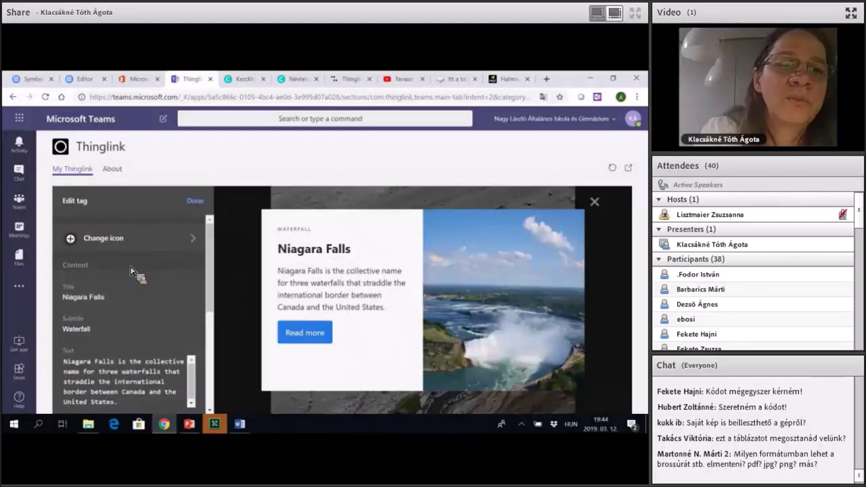
# Give the tag a red dot icon, title 'Ez egy jégfolyó' and subtitle 'vízesés'.
pyautogui.click(62, 256)
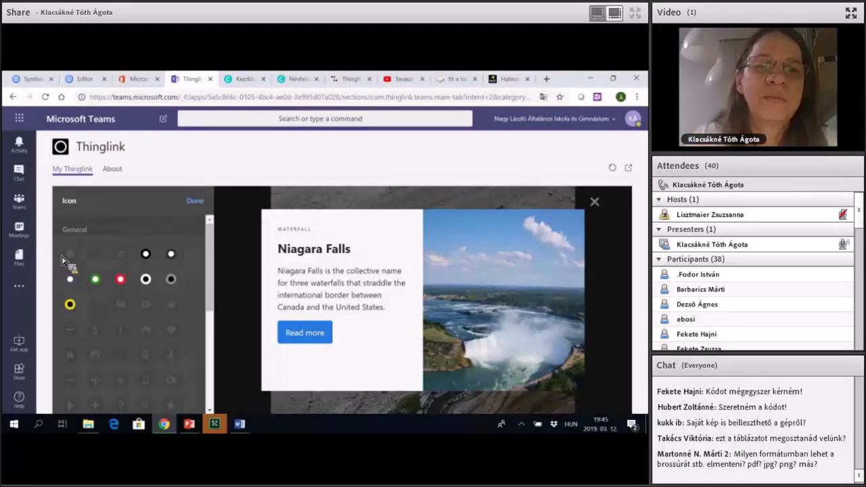
pyautogui.click(62, 259)
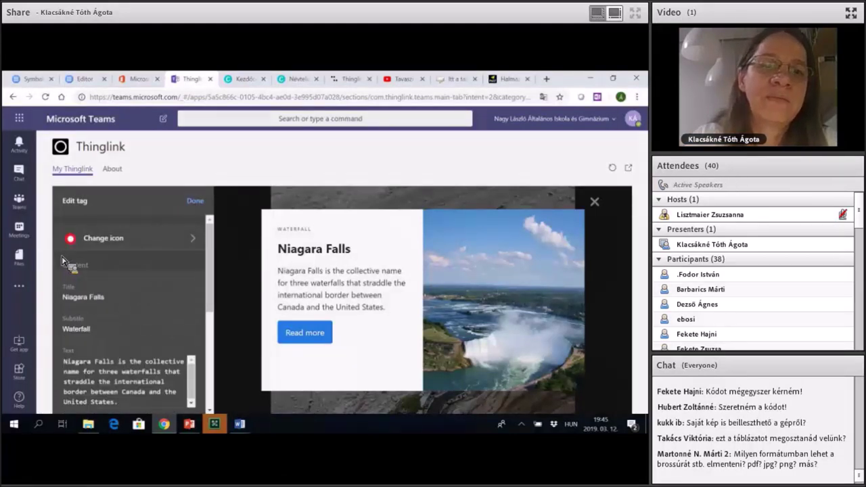
pyautogui.scroll(-1, 67, 264)
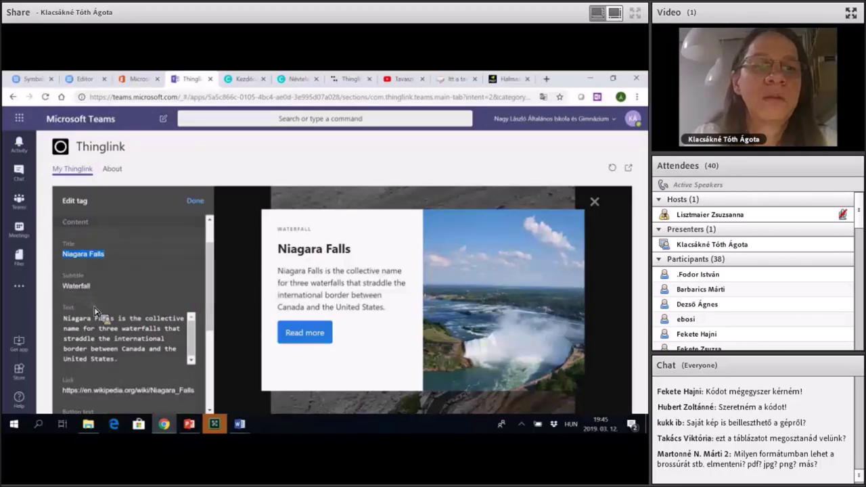
pyautogui.write('Ez egy jégfolyó')
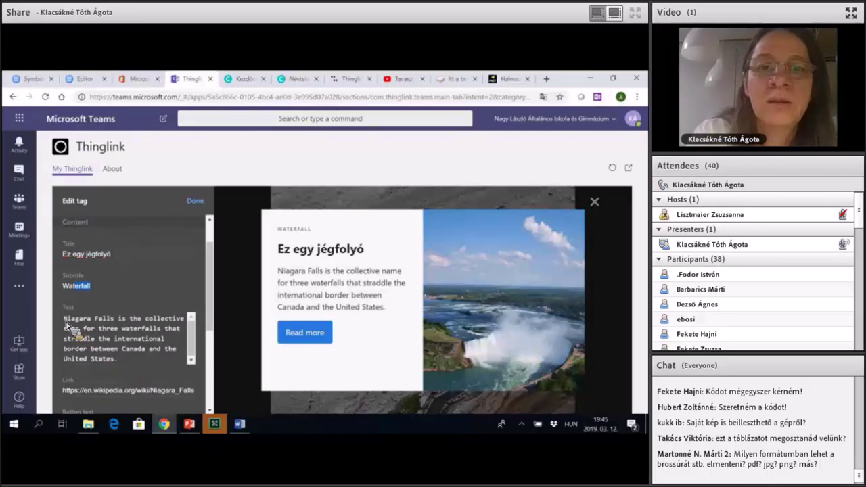
pyautogui.write('vízesés')
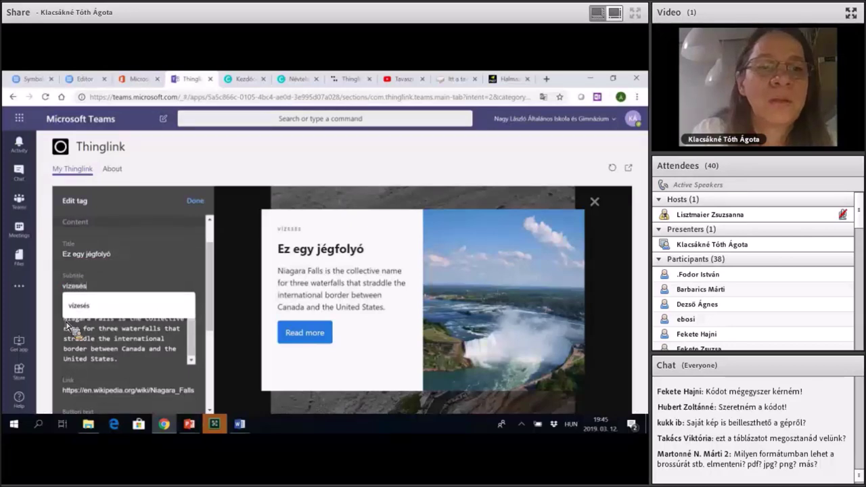
pyautogui.press('Down')
pyautogui.press('Return')
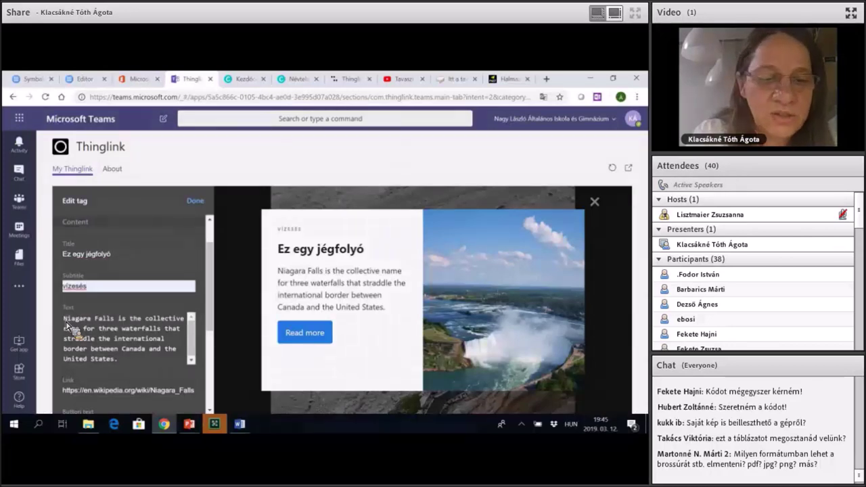
# Replace the tag description with 'Ez a gleccser évente 6 cm-t halad'.
pyautogui.click(67, 327)
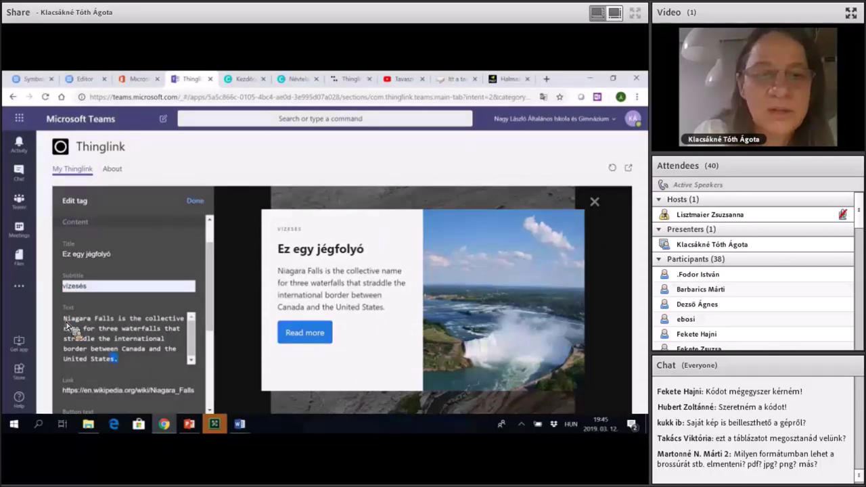
pyautogui.hotkey('ctrl', 'a')
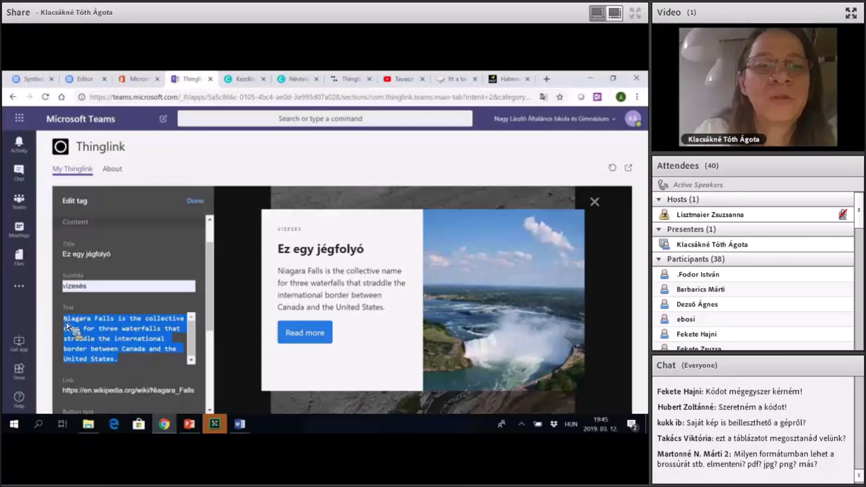
pyautogui.write('Ez a')
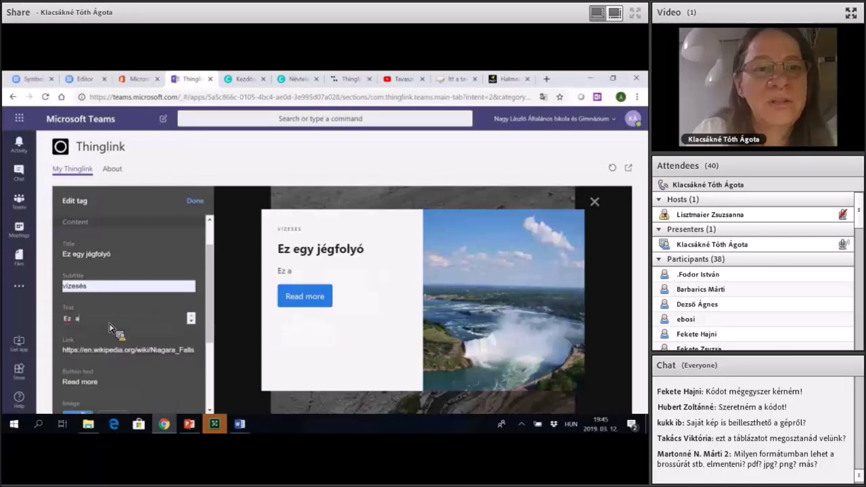
pyautogui.write(' gleccs')
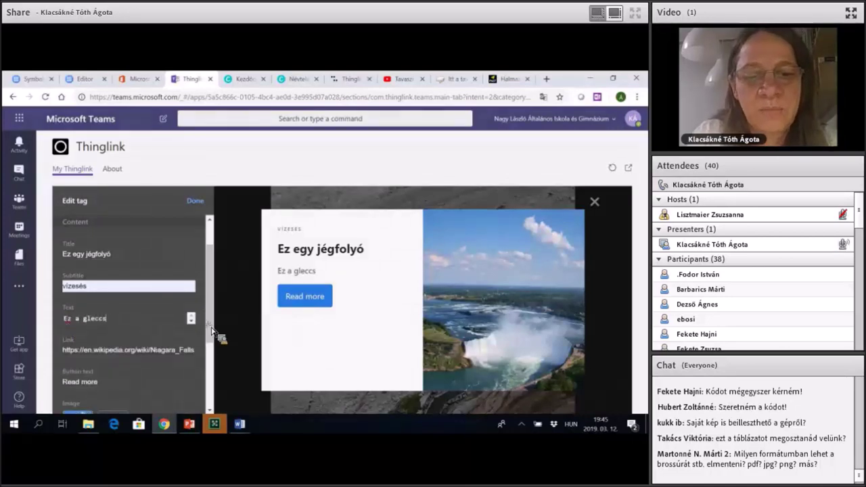
pyautogui.write('er éve')
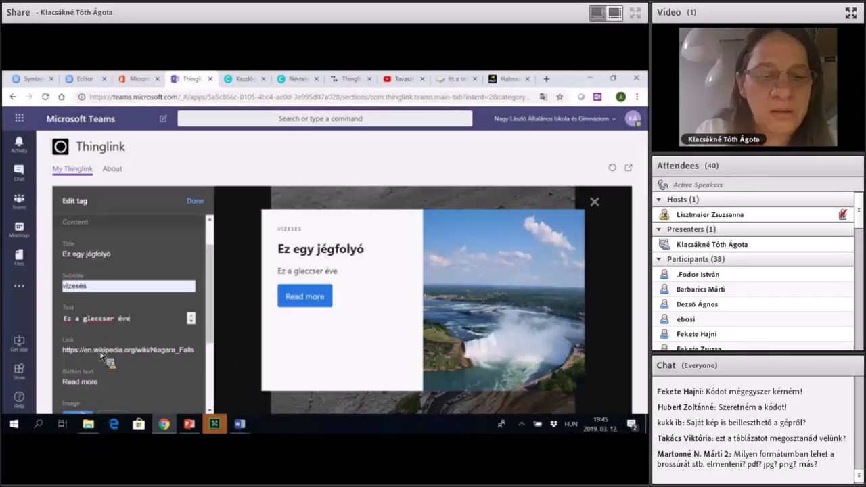
pyautogui.write('nte 6 cm')
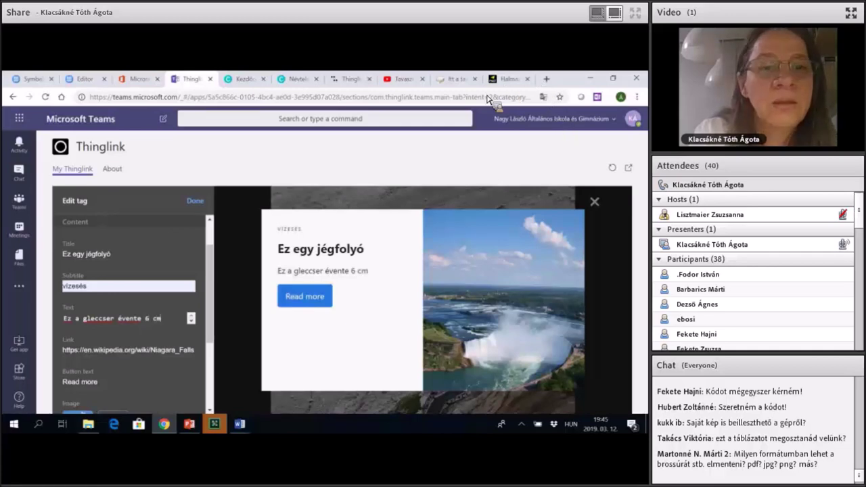
pyautogui.write('-t ha')
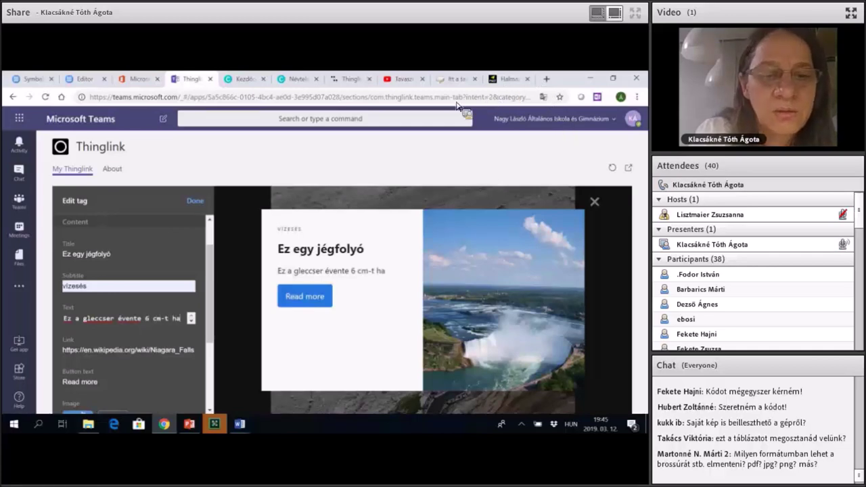
pyautogui.write('lad')
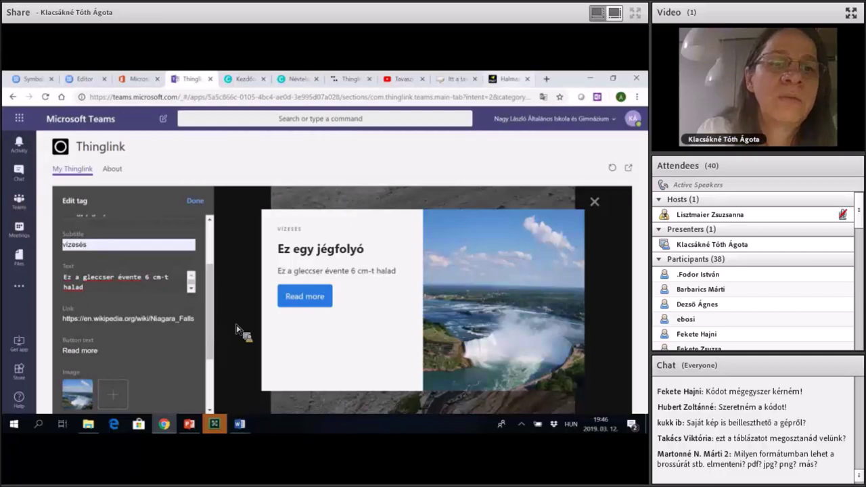
# Open the Hungarian Wikipedia 'Gleccser' article in the last Chrome tab, then return to Thinglink.
pyautogui.hotkey('ctrl', '9')
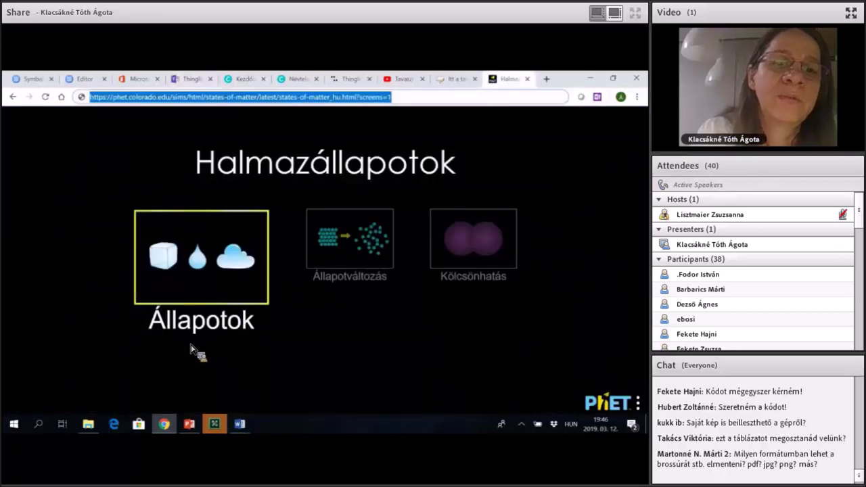
pyautogui.write('gel')
pyautogui.press('BackSpace')
pyautogui.press('BackSpace')
pyautogui.write('le')
pyautogui.press('Down')
pyautogui.press('Down')
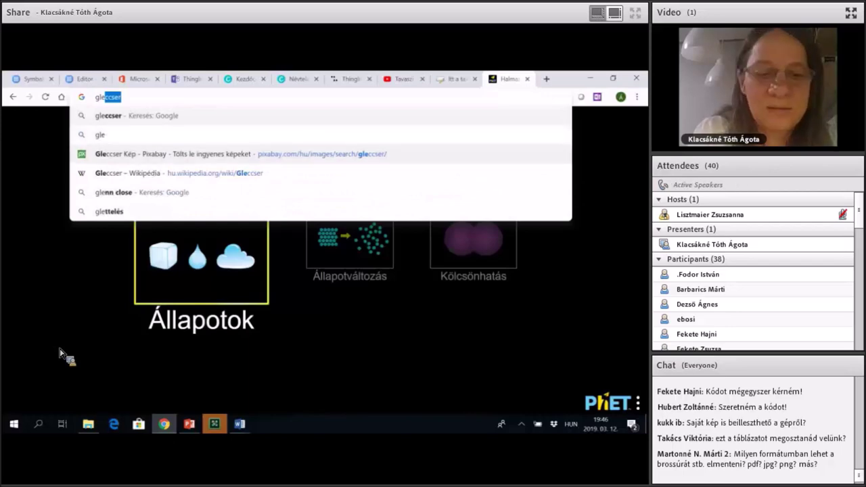
pyautogui.press('Return')
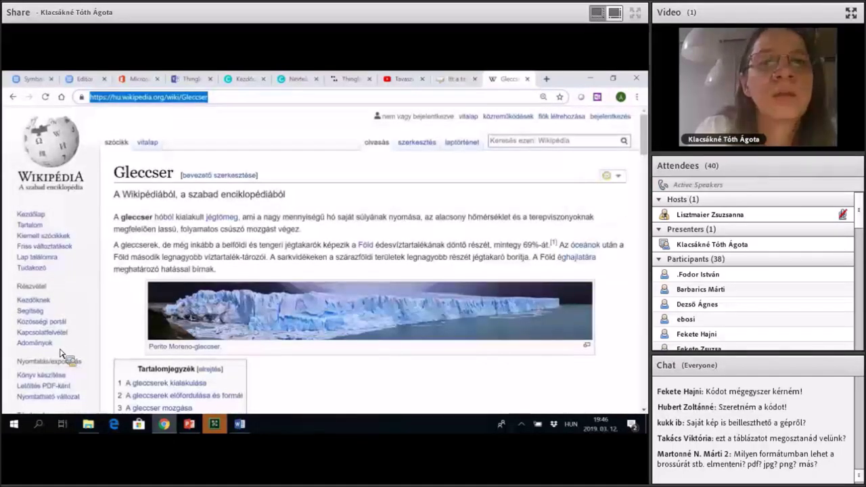
pyautogui.hotkey('ctrl', '4')
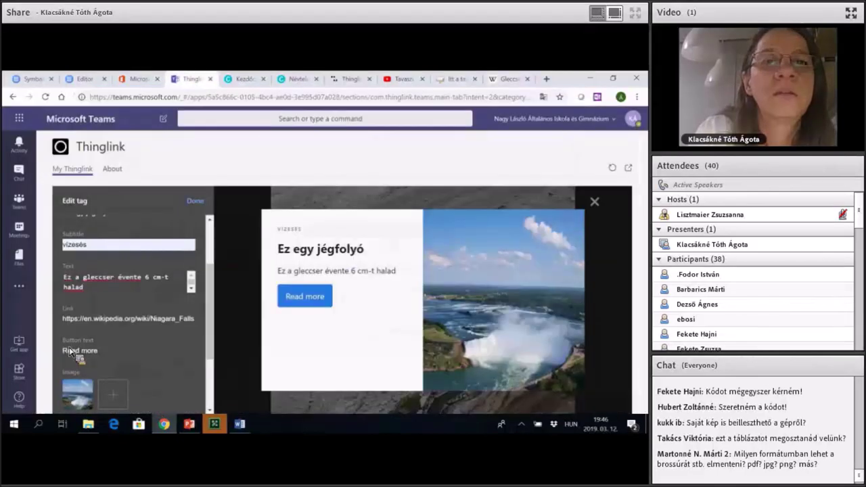
# Replace the tag link with the Wikipedia Gleccser URL and set the button text to 'Olvasd el'.
pyautogui.tripleClick(201, 318)
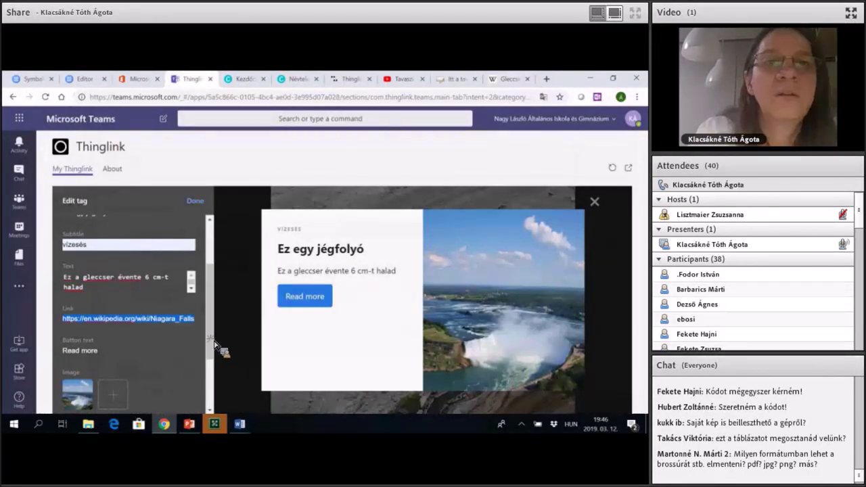
pyautogui.write('https://hu.wikipedia.org/wiki/Gleccser')
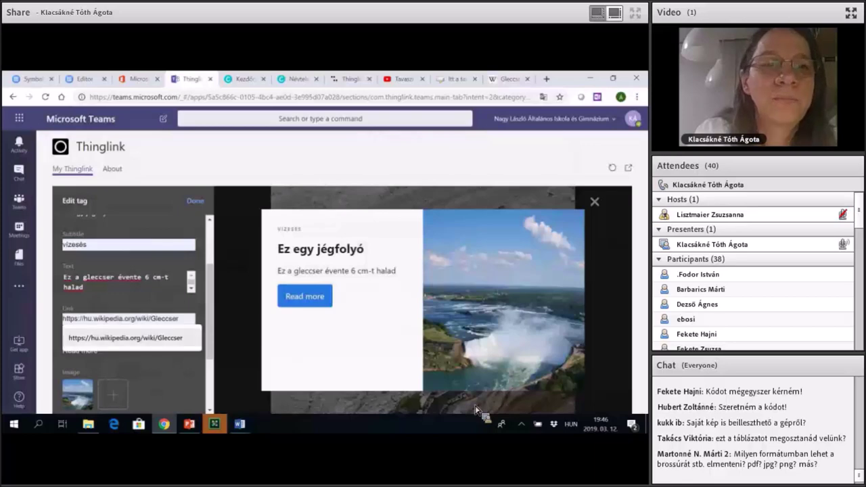
pyautogui.click(243, 373)
pyautogui.press('Tab')
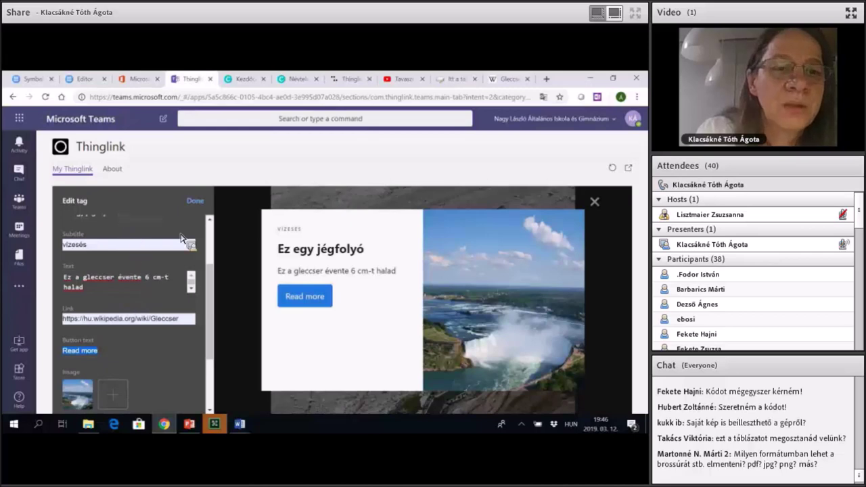
pyautogui.write('Ol')
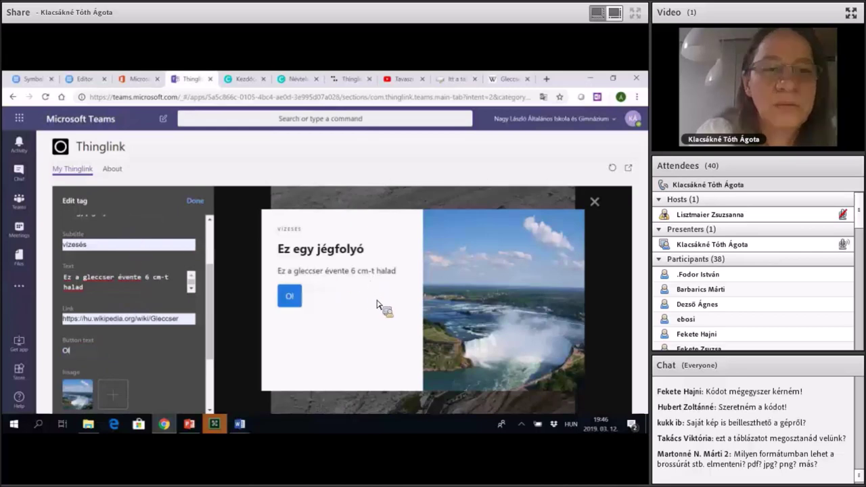
pyautogui.write('vasd el')
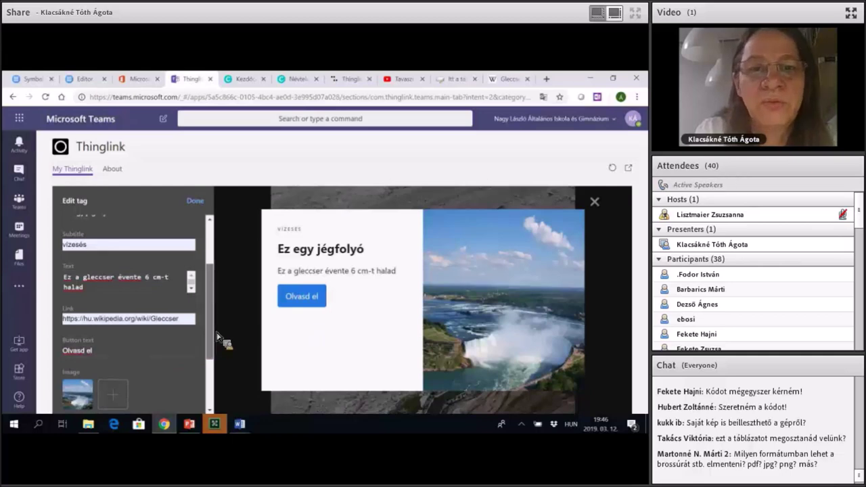
pyautogui.scroll(-1, 217, 337)
pyautogui.scroll(-2, 217, 337)
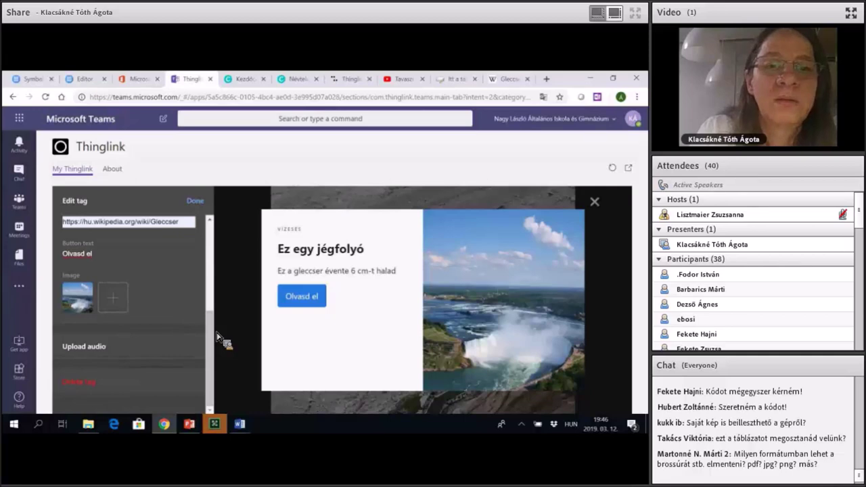
# Upload glaciers-1148976_1280 and mountain-climbing-802099_1920 as images on the tag card.
pyautogui.click(151, 300)
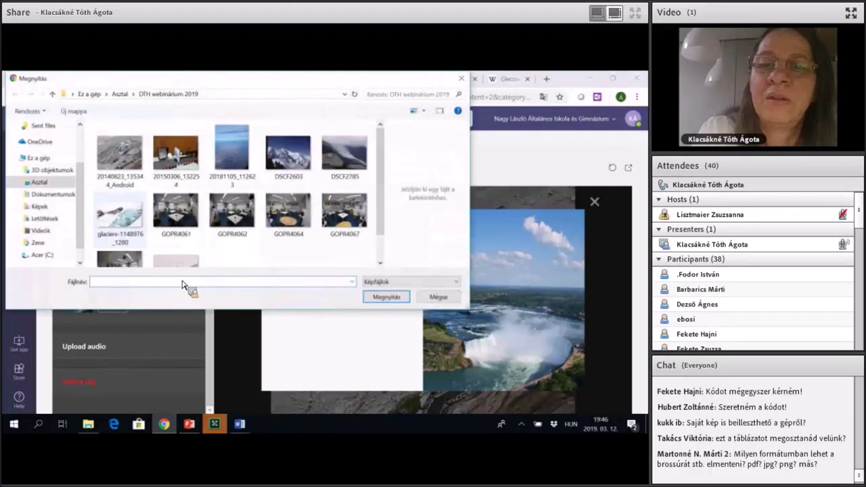
pyautogui.click(120, 215)
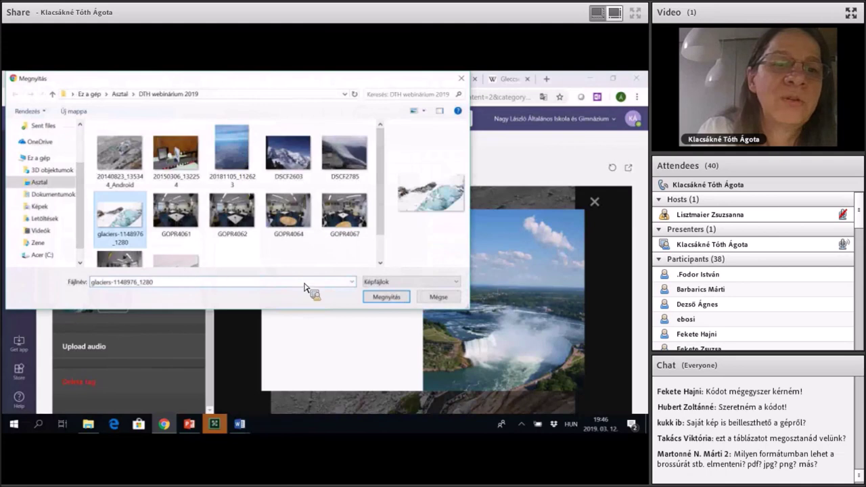
pyautogui.click(385, 297)
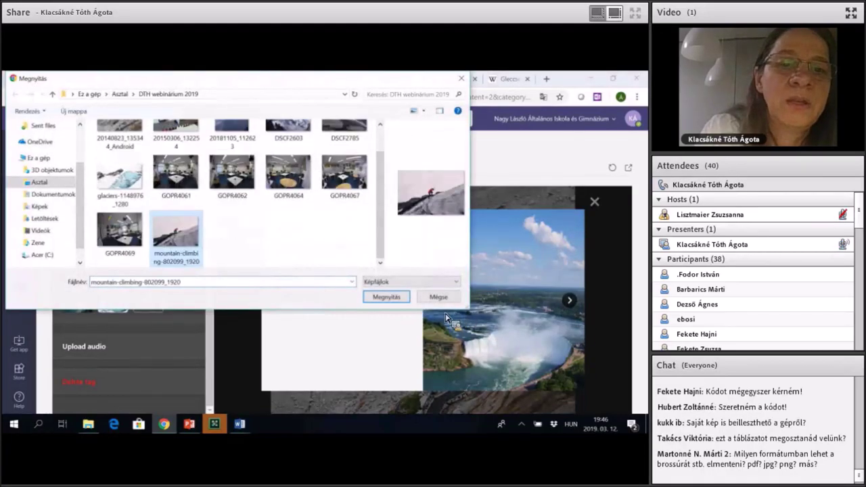
pyautogui.press('Return')
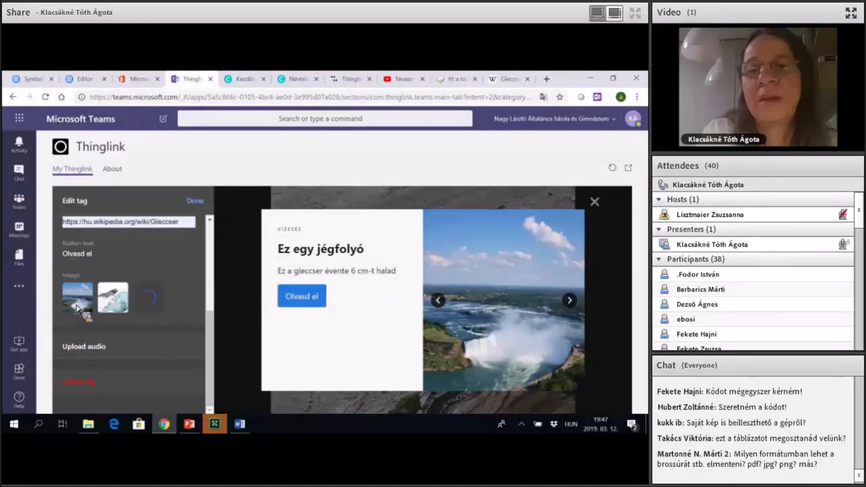
# Remove the Niagara Falls thumbnail so only the glacier and climbing photos remain, then finish the tag.
pyautogui.moveTo(80, 310); pyautogui.dragTo(212, 363)
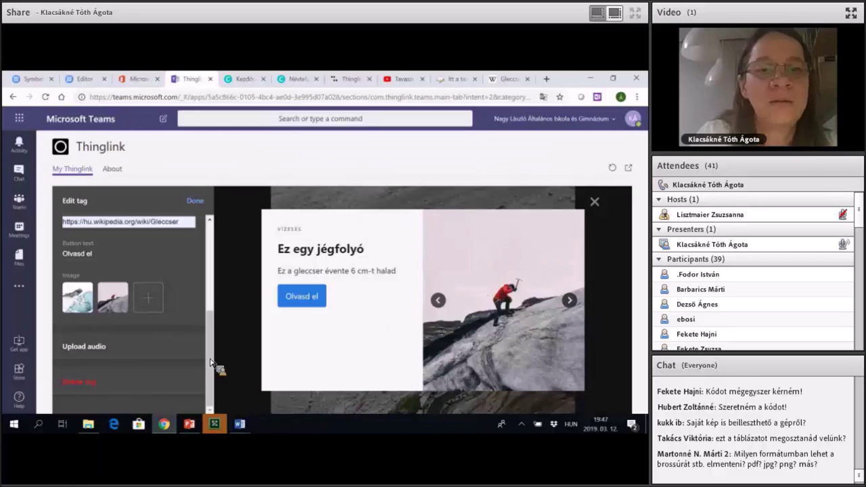
pyautogui.moveTo(210, 362); pyautogui.dragTo(193, 206)
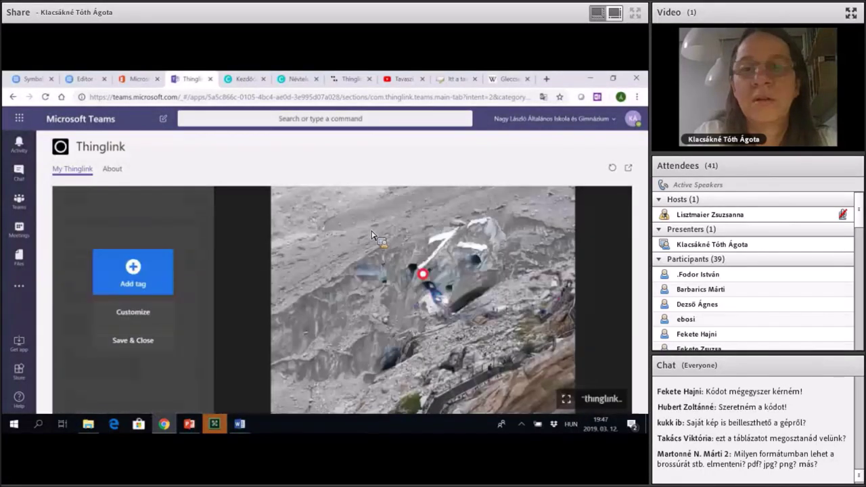
pyautogui.press('F11')
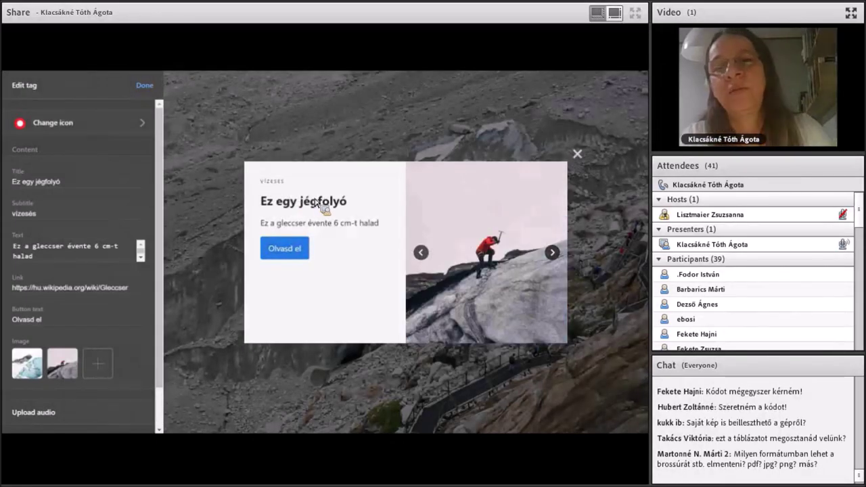
pyautogui.press('Escape')
pyautogui.press('Escape')
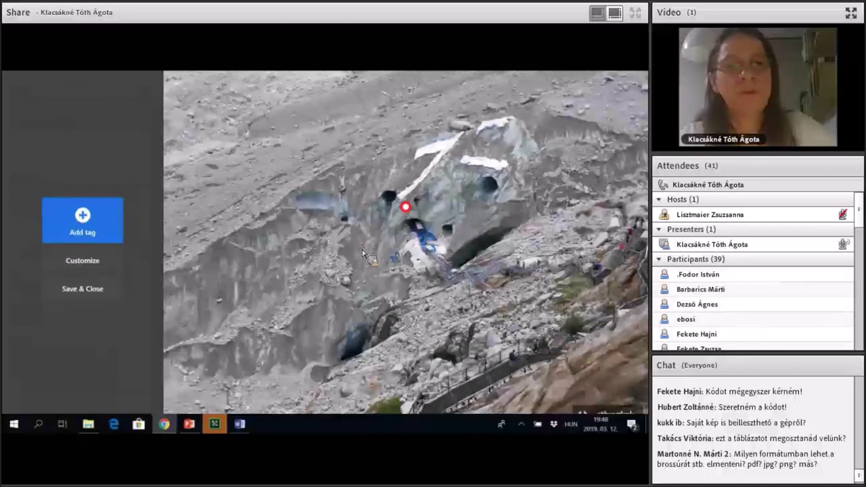
pyautogui.press('Escape')
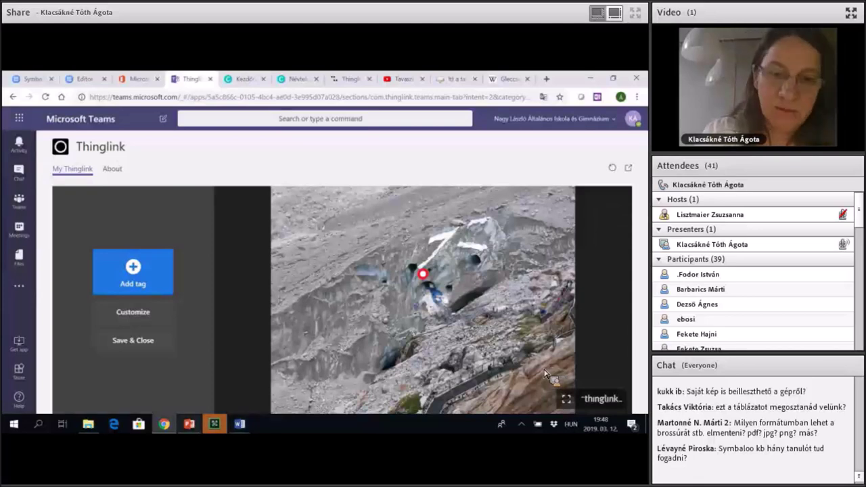
# Open the My Interactive Image scene on thinglink.com.
pyautogui.moveTo(188, 423)
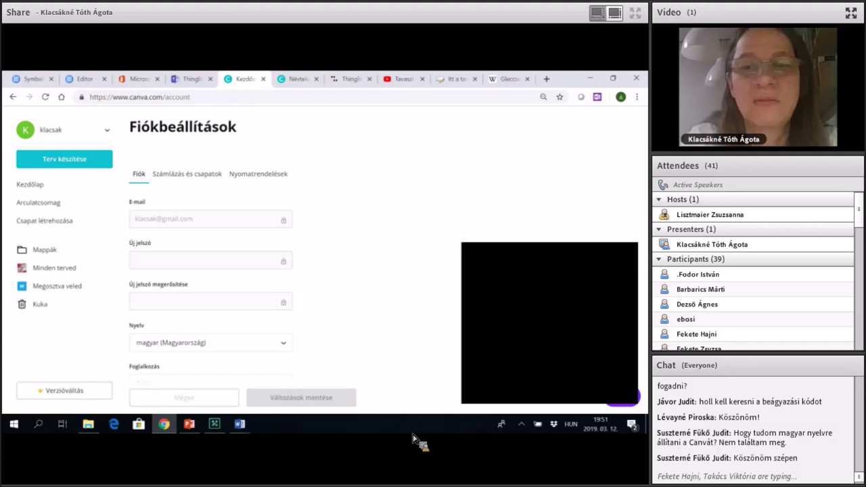
# Show Canva's Fiókbeállítások page with the language set to magyar (Magyarország).
pyautogui.hotkey('alt', 'Tab')
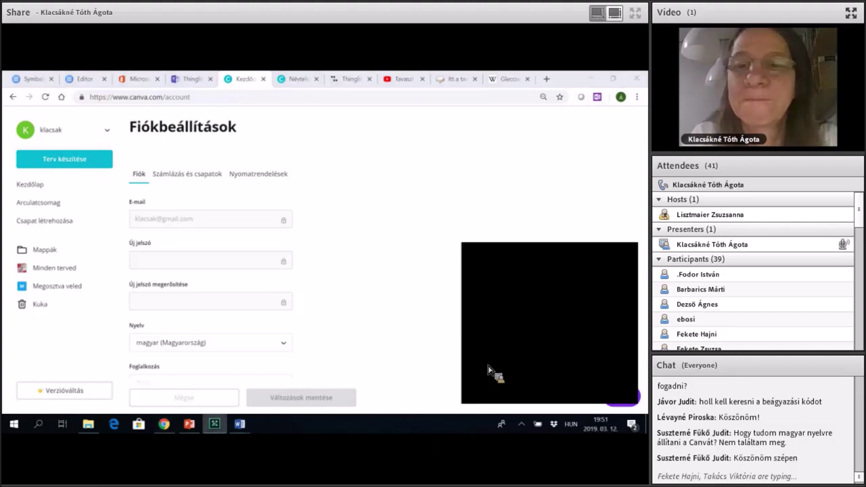